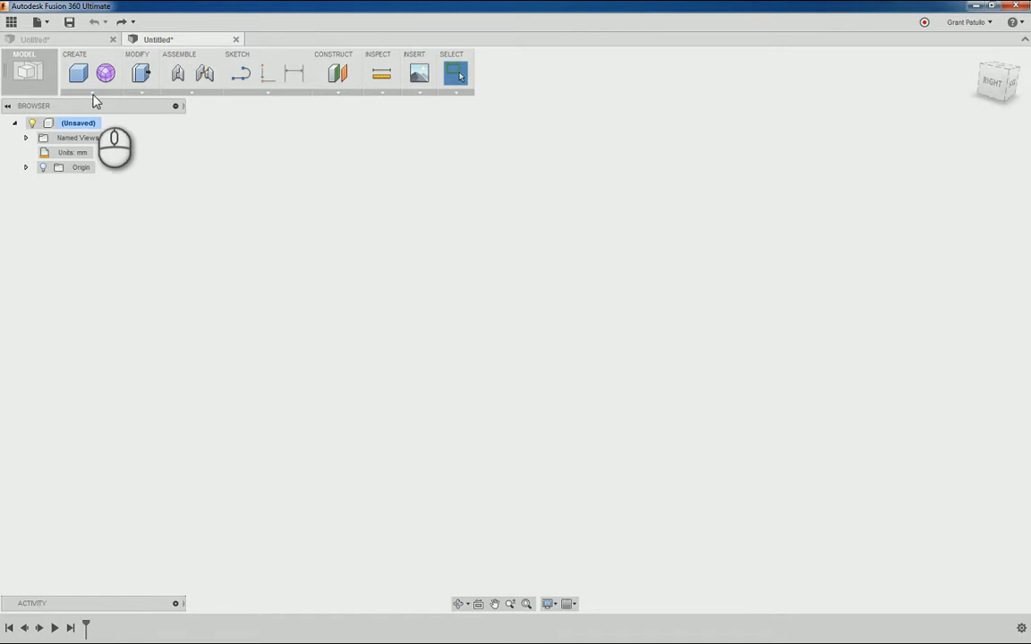
- Change the design's active units to inches
click(90, 93)
click(91, 92)
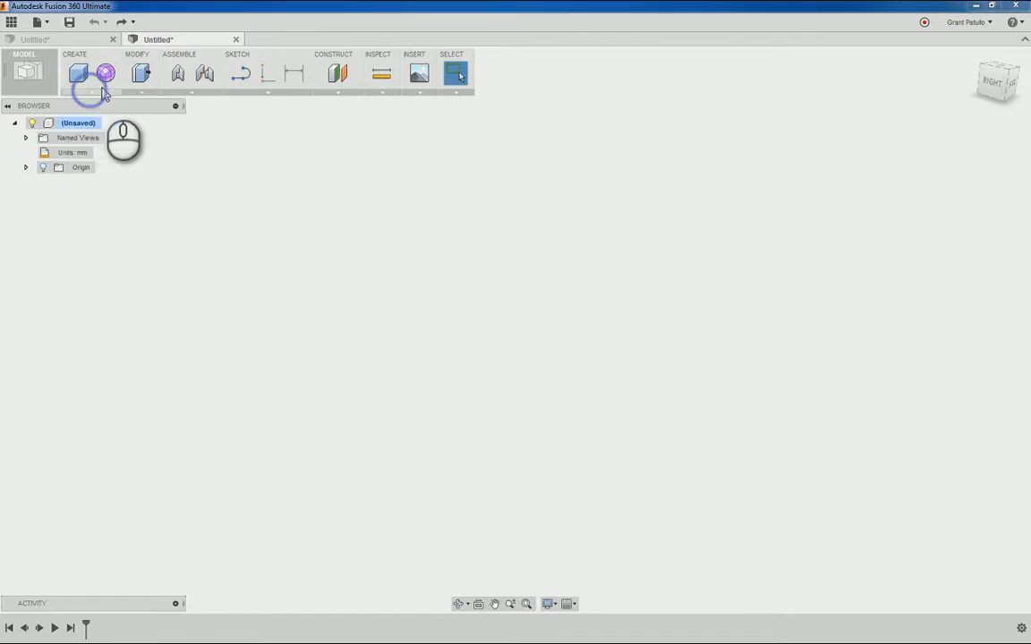
click(86, 155)
click(101, 154)
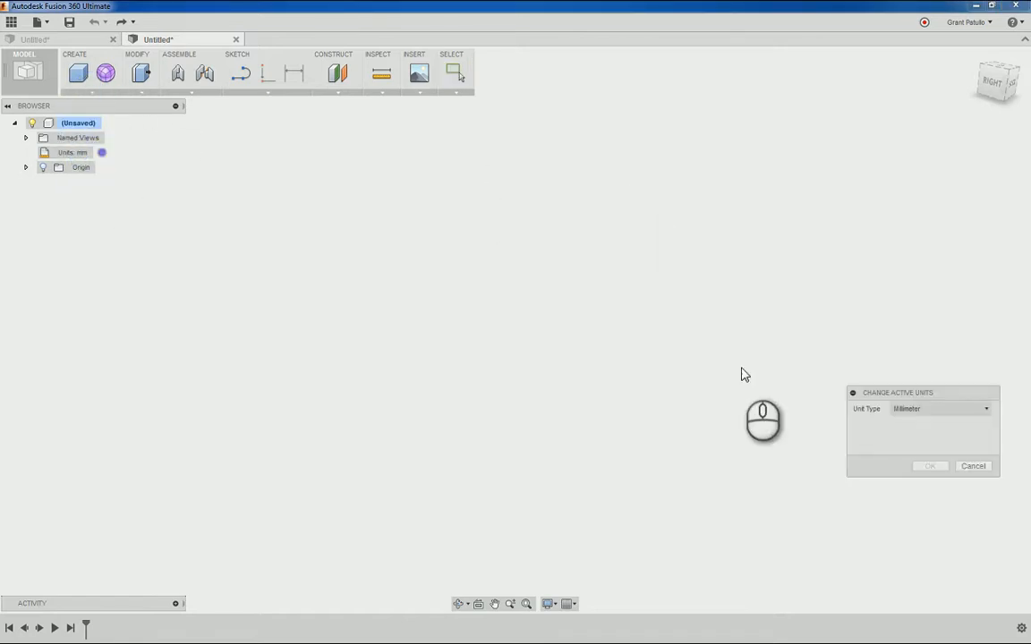
click(912, 410)
click(913, 464)
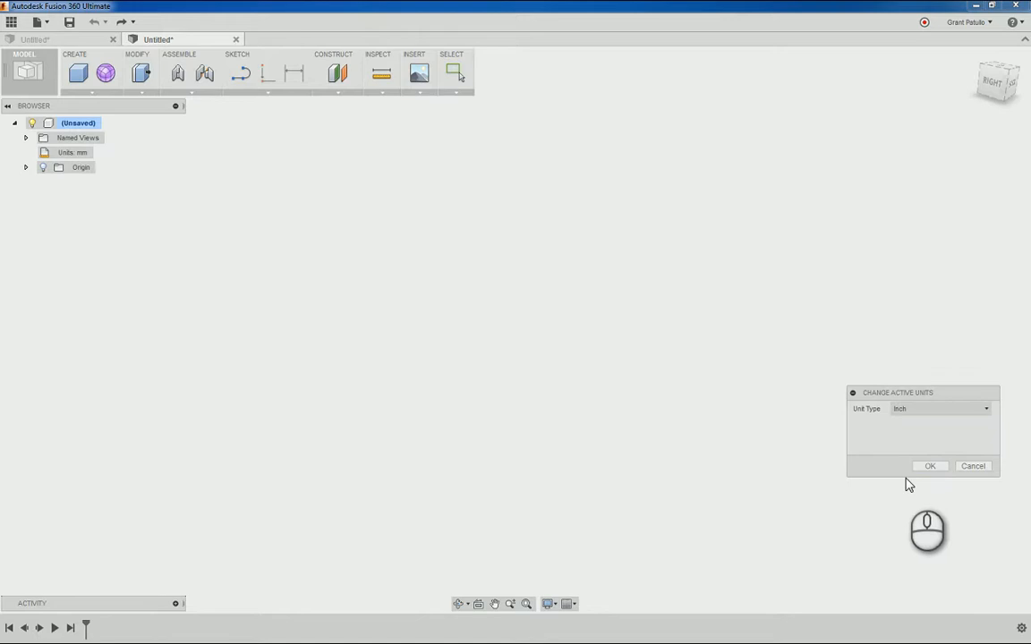
click(925, 468)
- Create a cylinder centred on the origin, 0.875 in in diameter and 2.25 in high, on a vertical origin plane
click(105, 92)
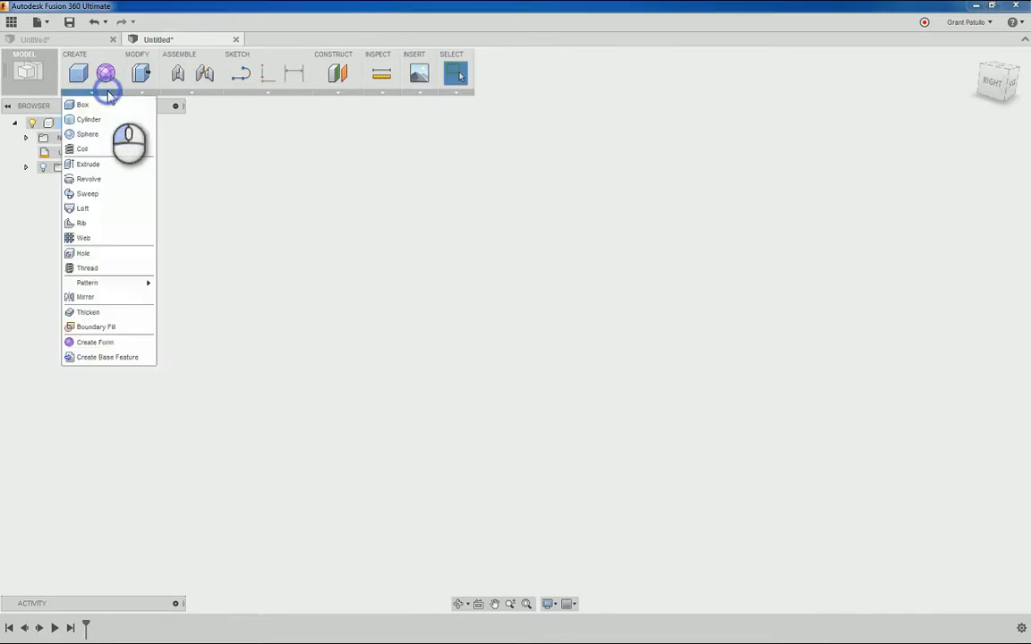
click(105, 120)
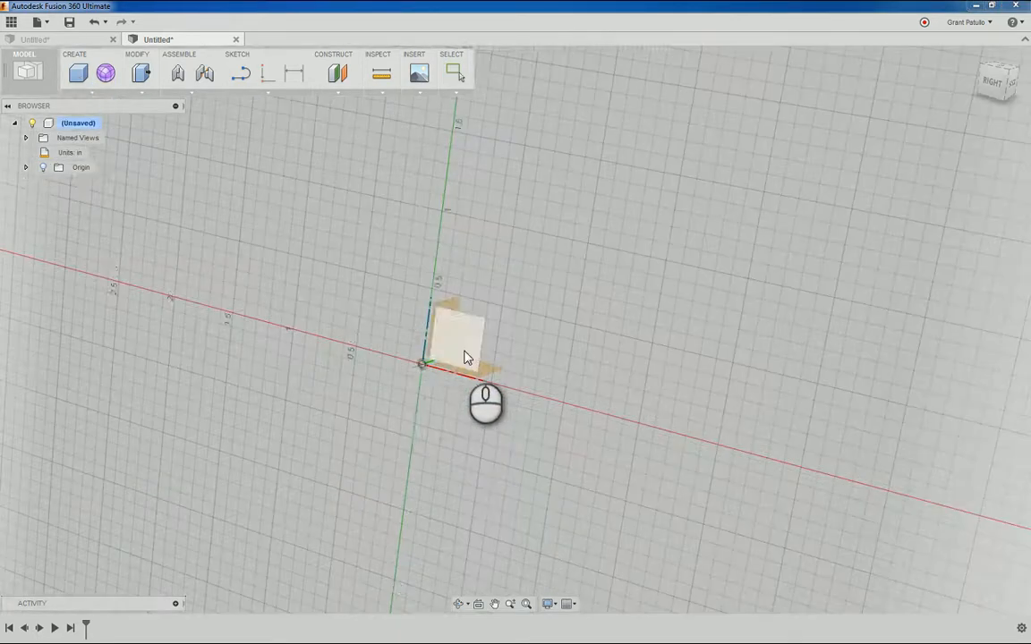
click(465, 354)
click(423, 365)
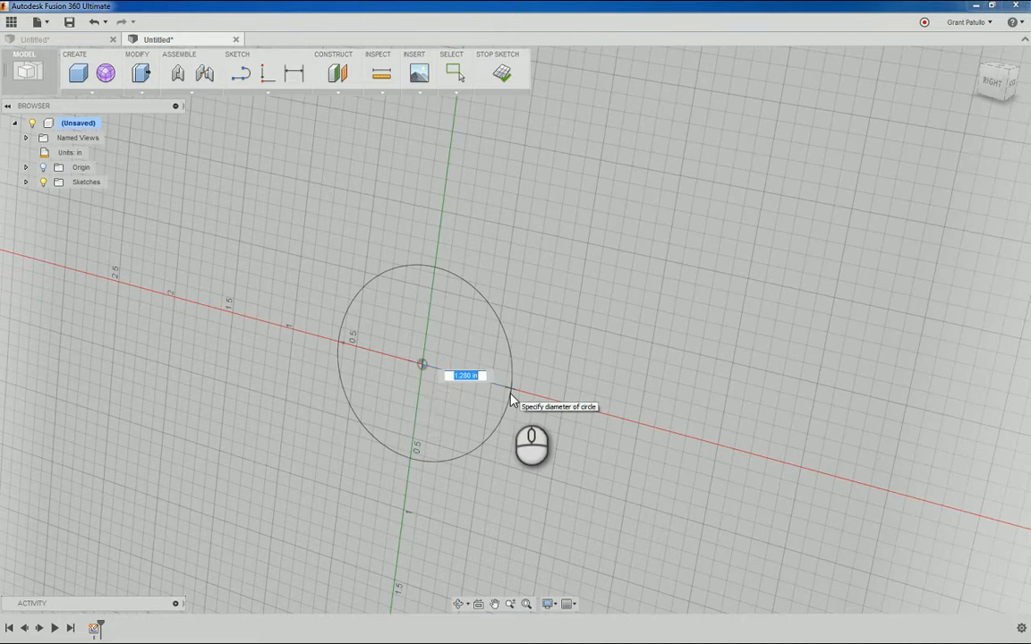
text(.875)
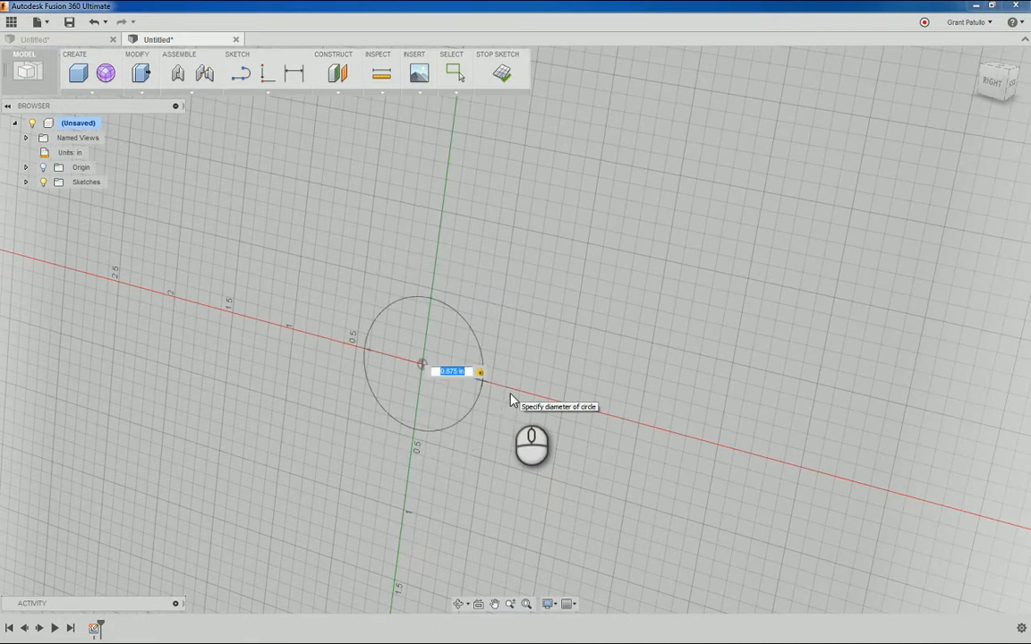
key(Return)
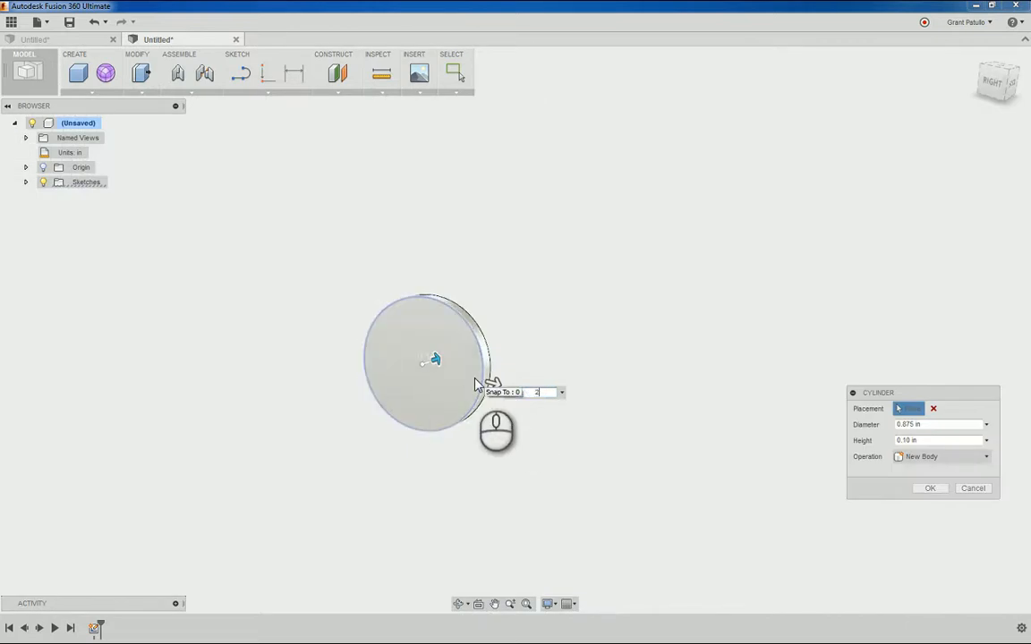
text(2.25)
key(Return)
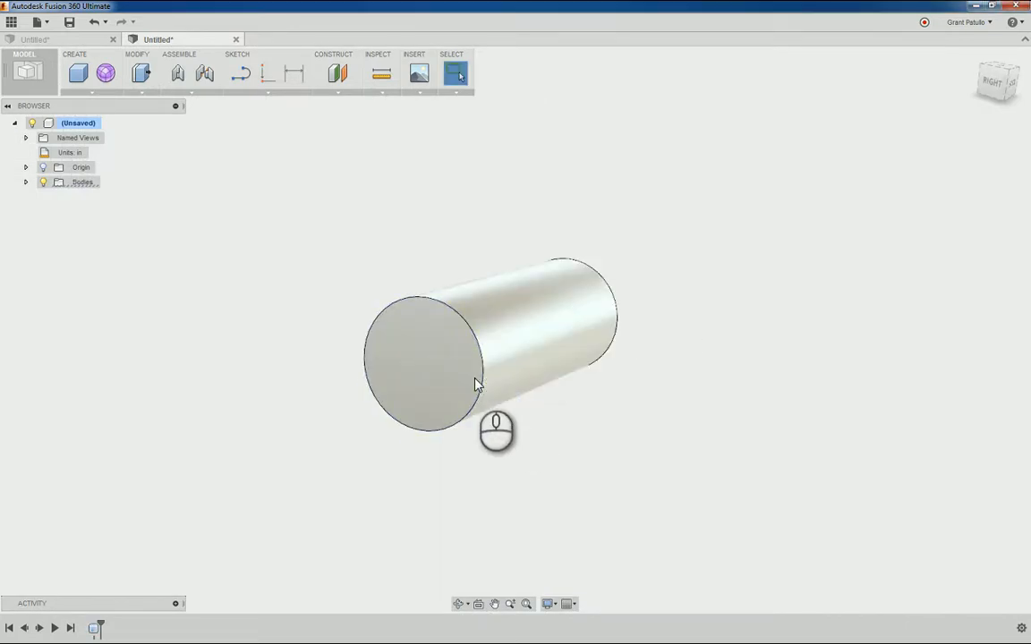
- Add a simple hole at the centre of the cylinder's end face with its extents set to All
scroll(475, 385, up, 2)
click(978, 56)
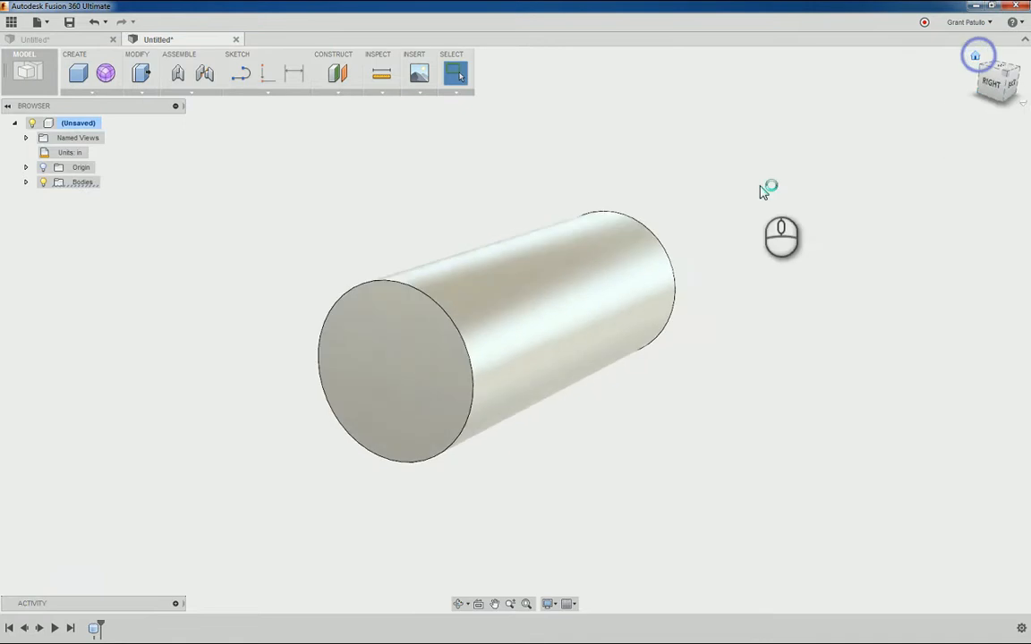
scroll(537, 378, down, 3)
middle_drag(478, 443, 545, 346)
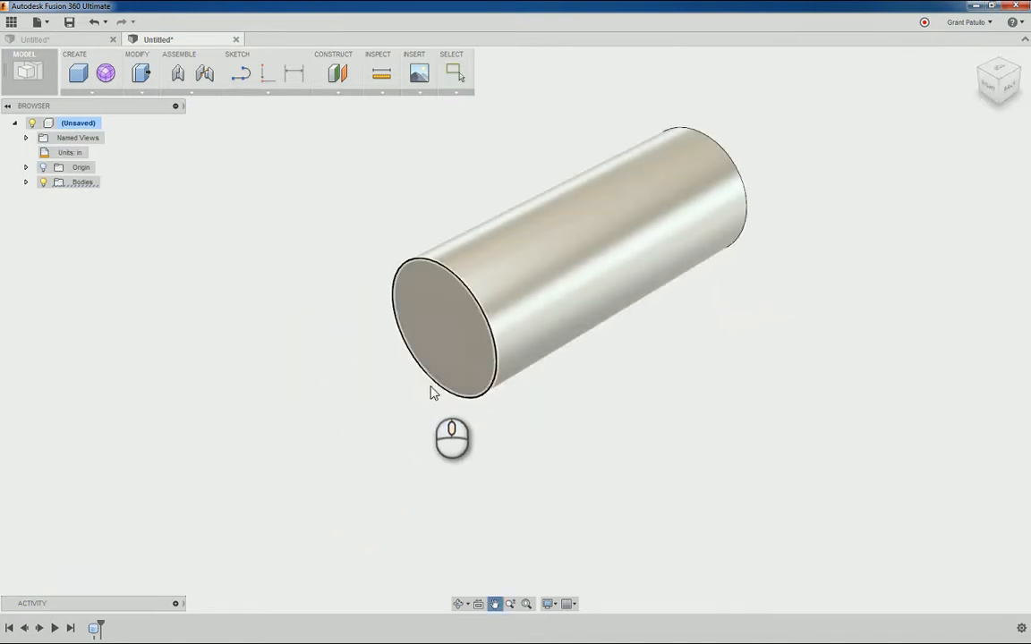
click(70, 93)
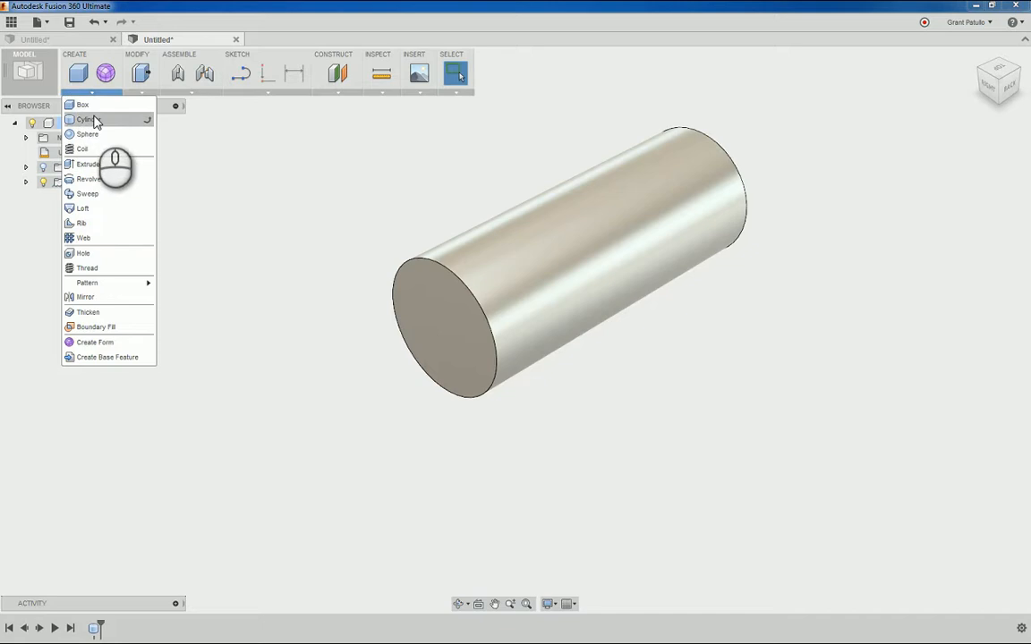
click(94, 255)
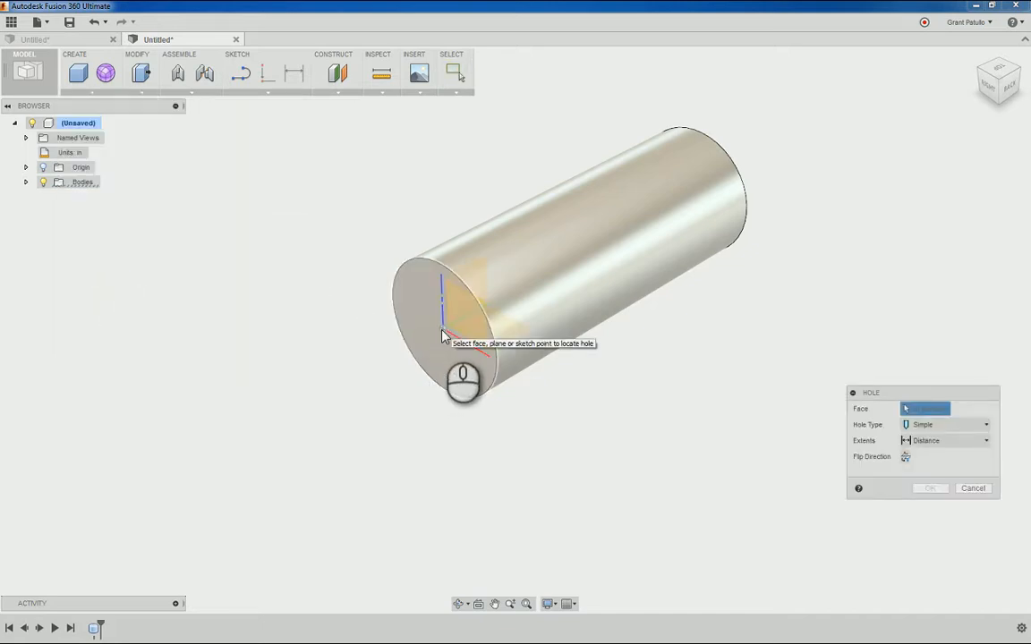
click(409, 309)
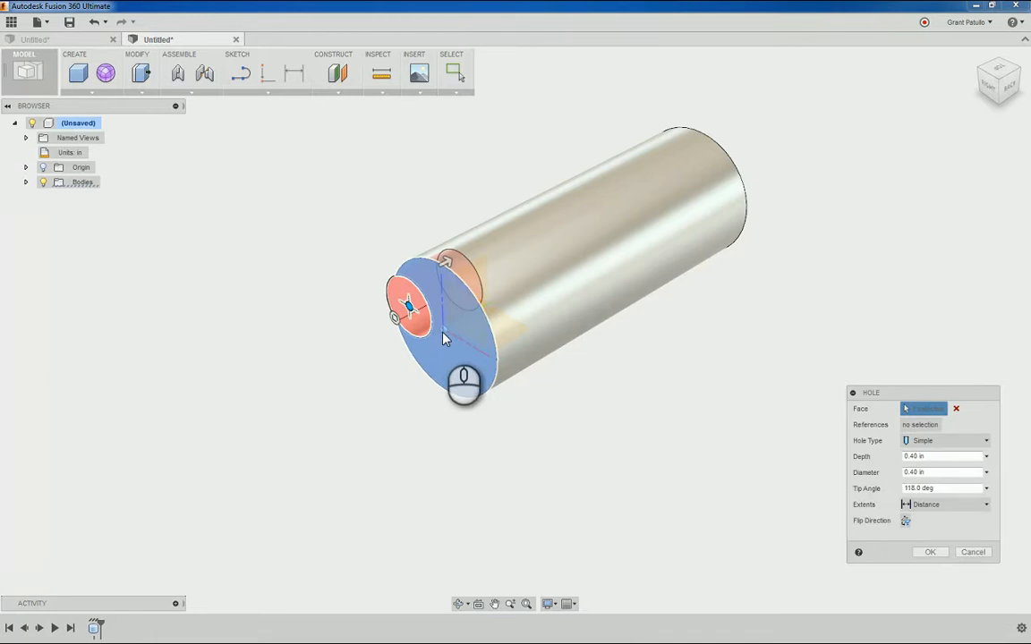
click(444, 332)
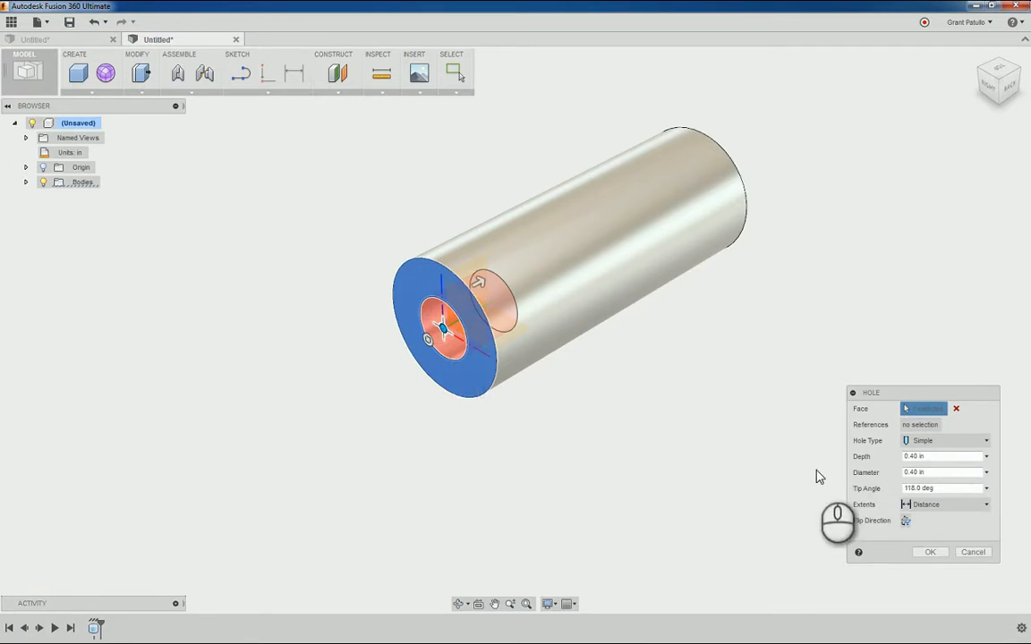
click(940, 505)
click(922, 550)
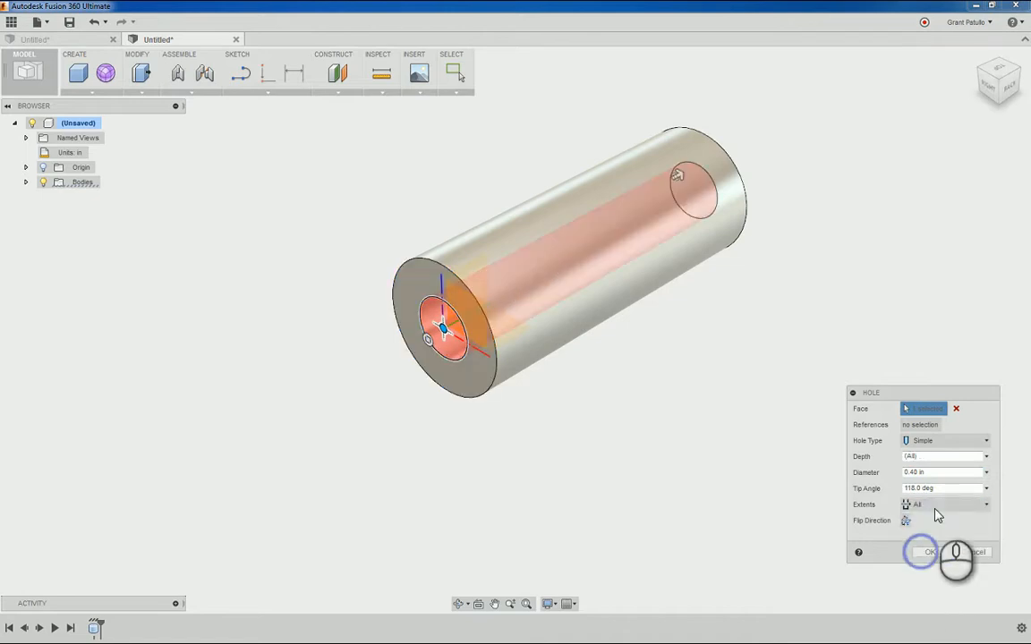
click(937, 471)
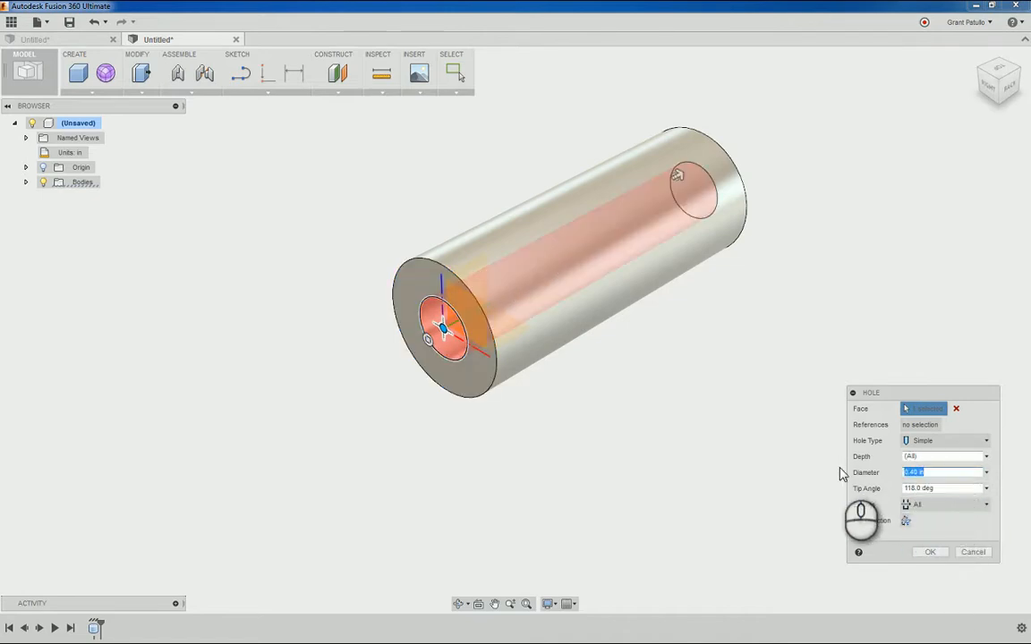
key(Return)
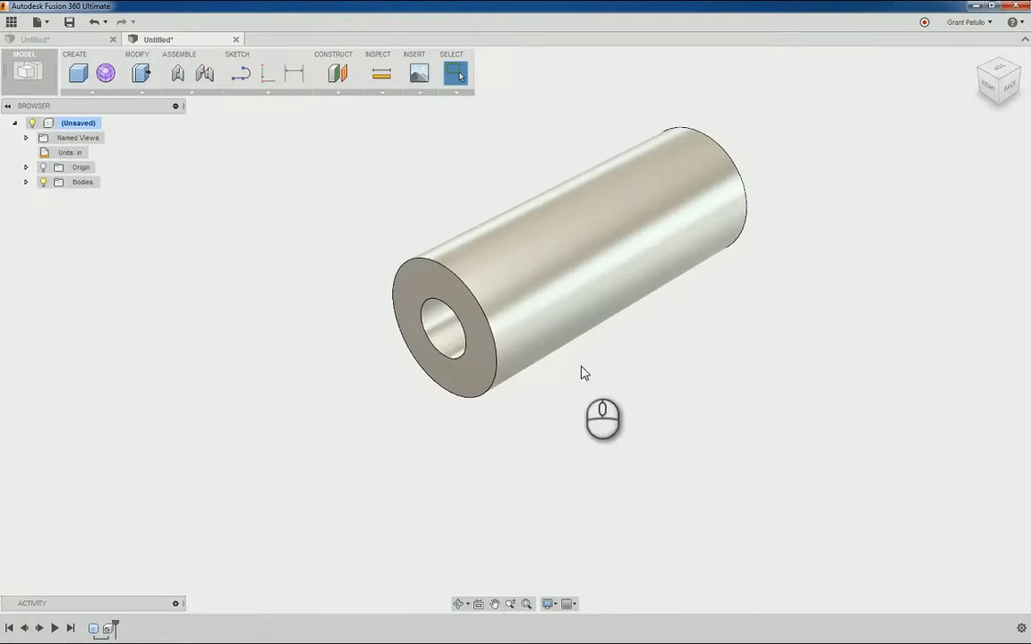
- Sketch a two-point rectangle 0.25 in wide and 0.445 in high on the cylinder's opposite end face, starting near the top of the outer edge
scroll(584, 375, up, 2)
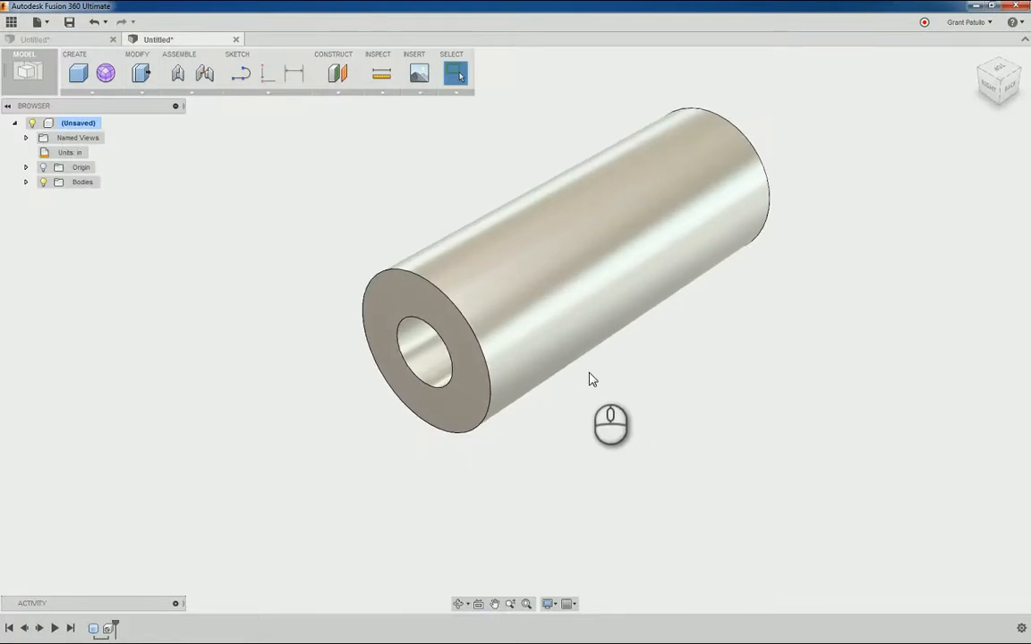
shift+middle_drag(589, 380, 571, 290)
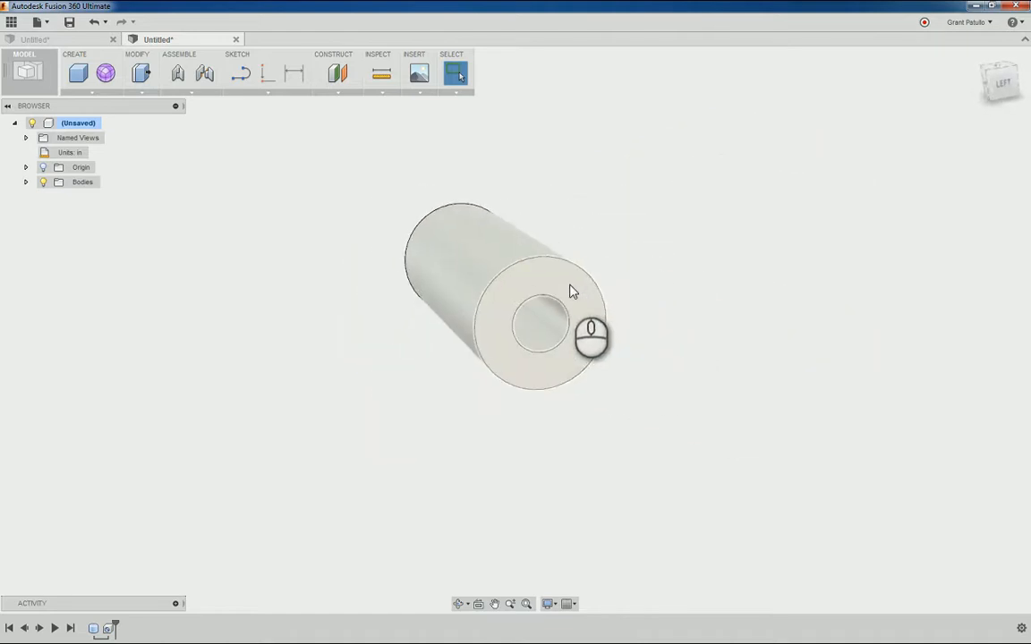
click(264, 93)
mouse_move(260, 135)
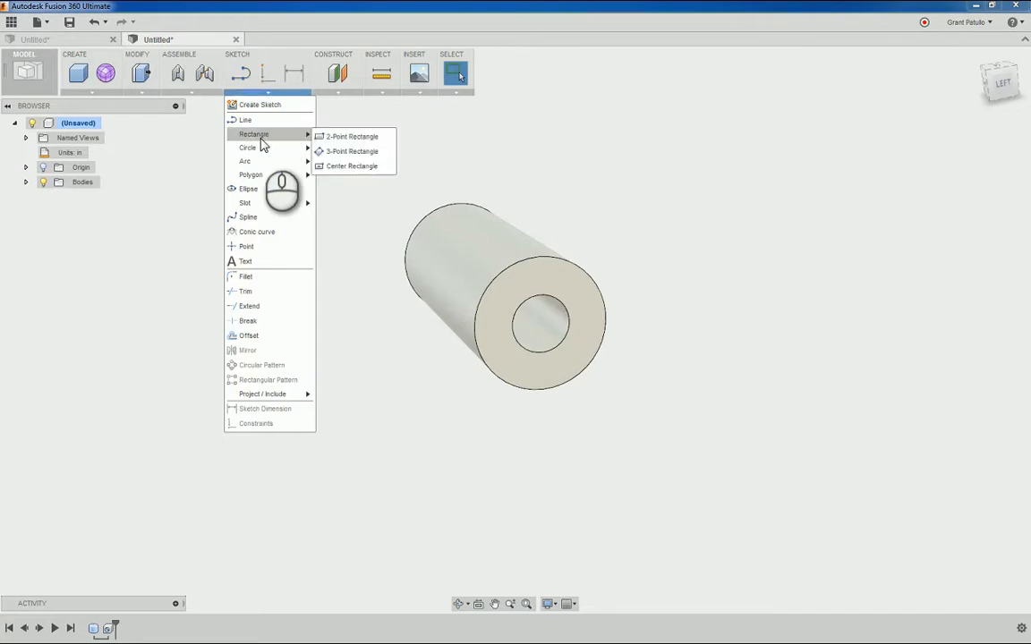
click(342, 140)
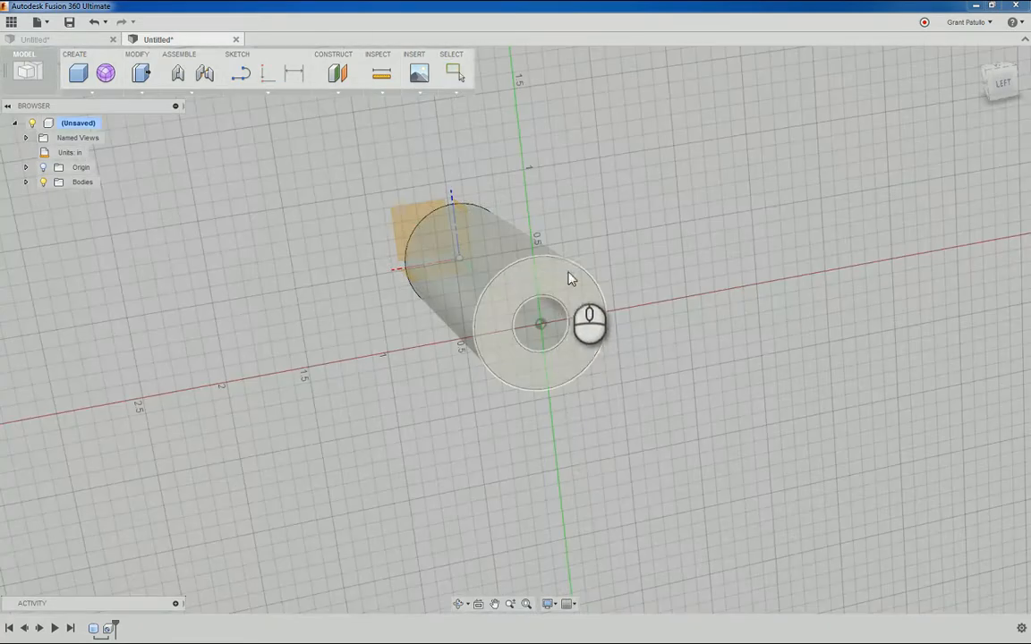
click(570, 278)
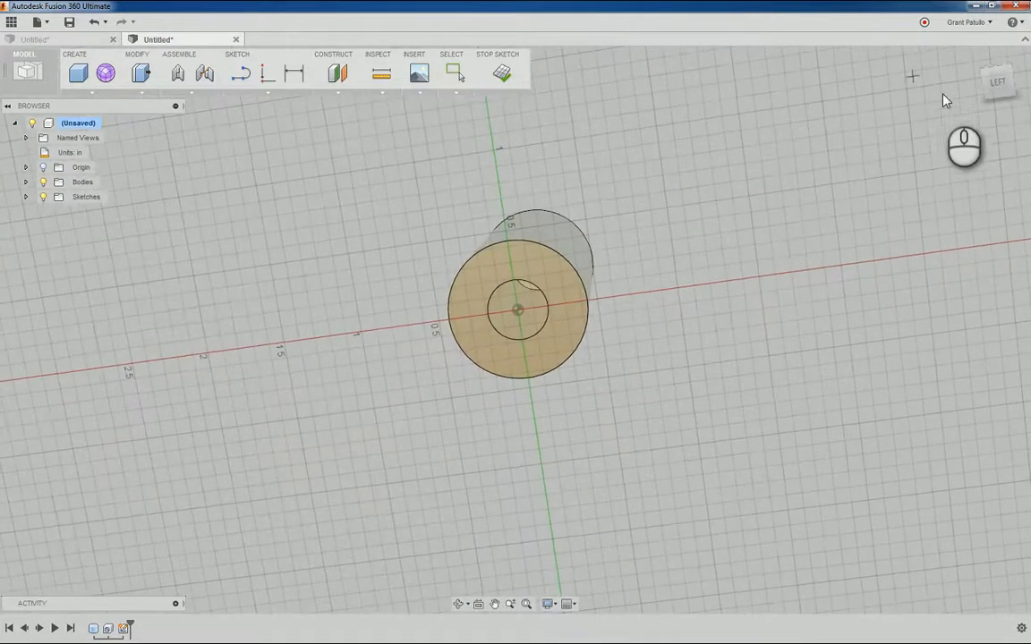
click(998, 78)
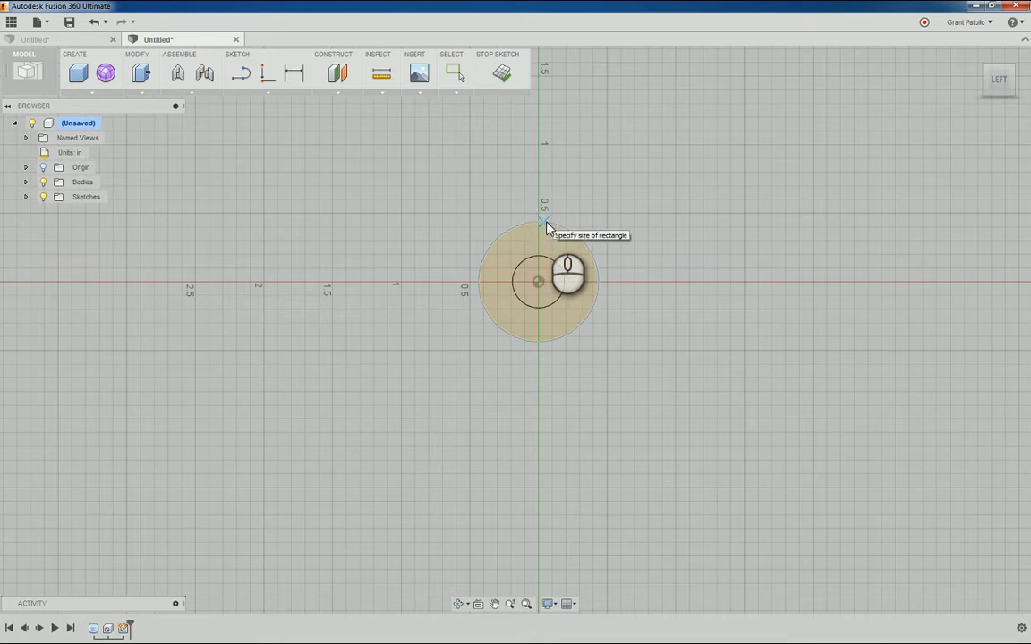
scroll(550, 227, up, 4)
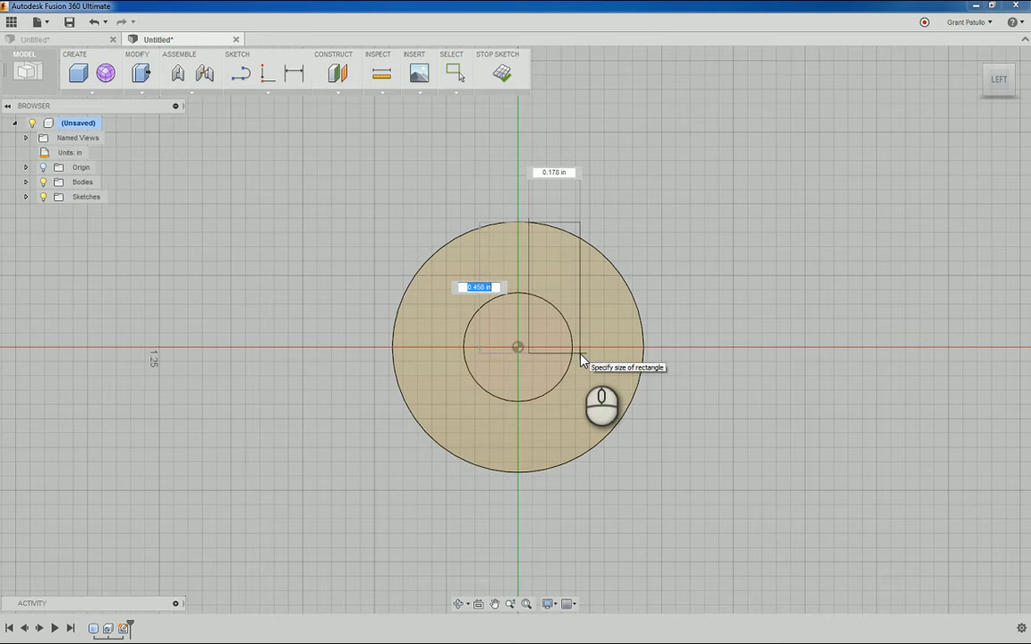
key(Tab)
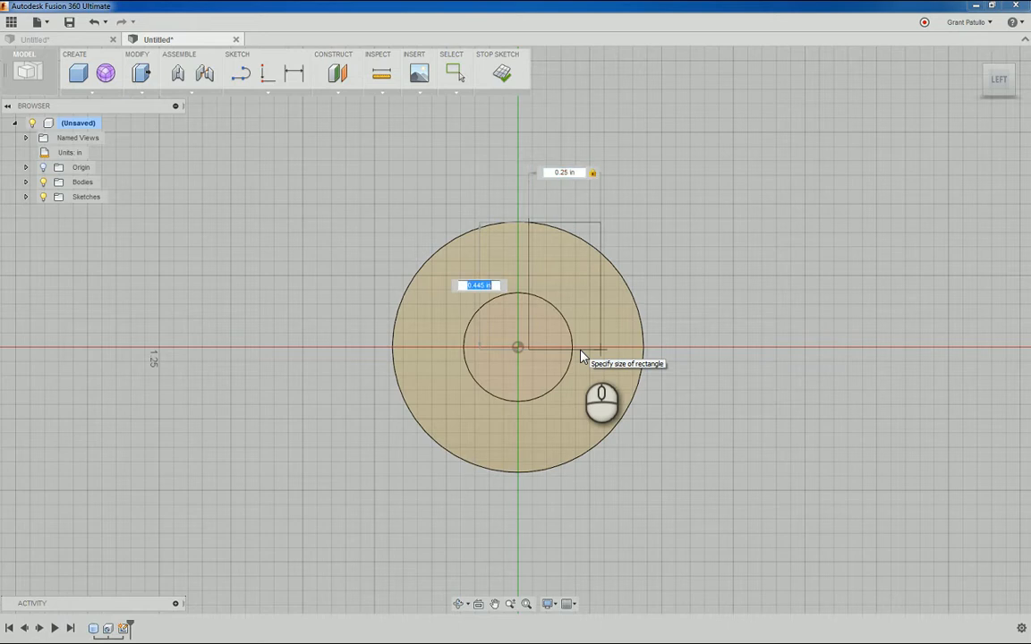
key(Return)
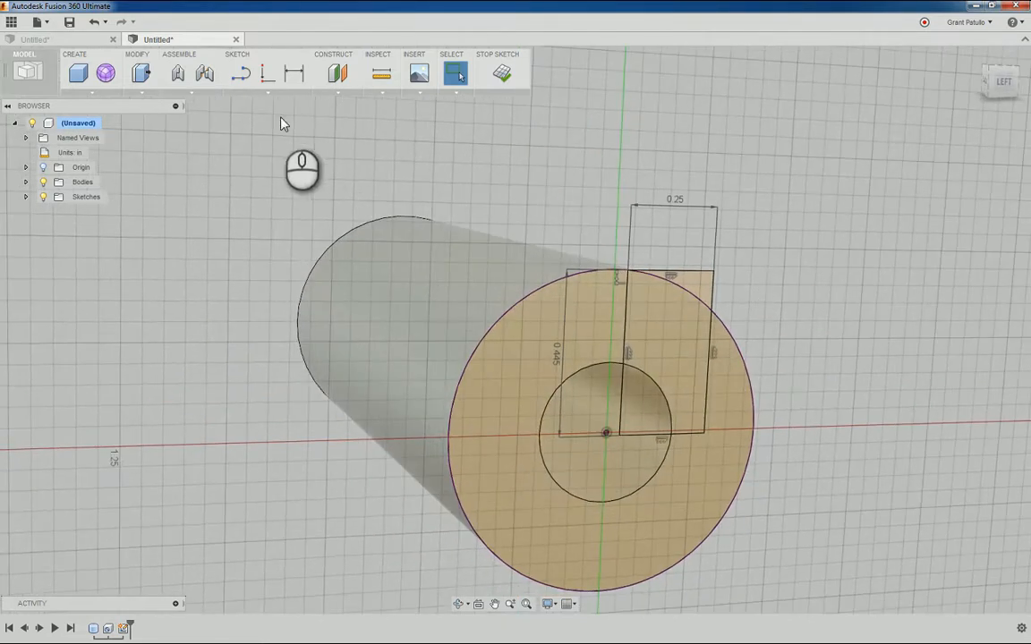
- Extrude the rectangle's region between the bore and the outer edge 0.75 in into the cylinder as a cut
click(141, 72)
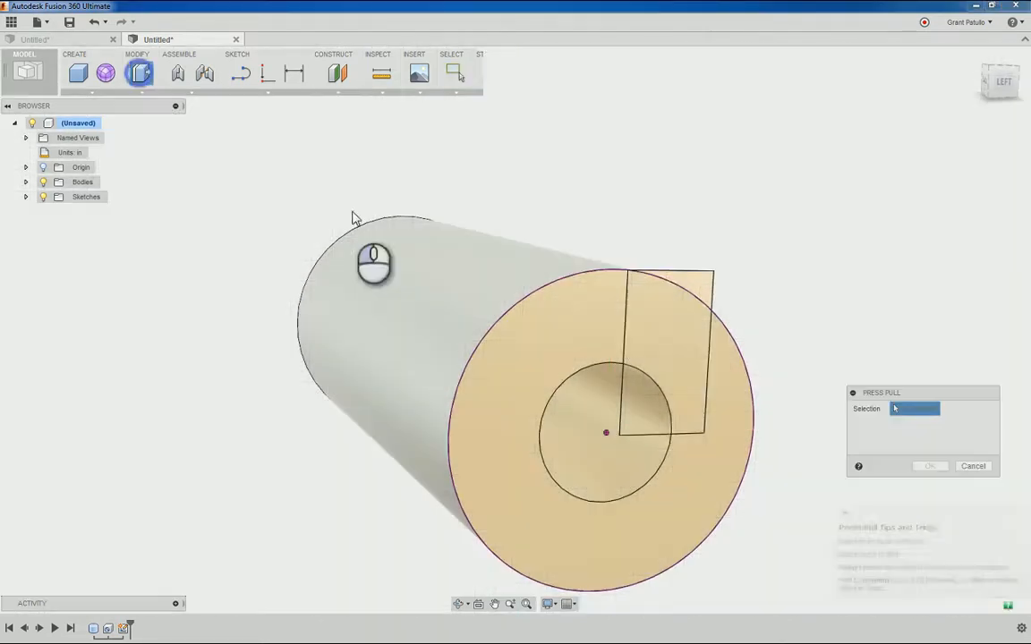
click(669, 357)
drag(673, 360, 647, 354)
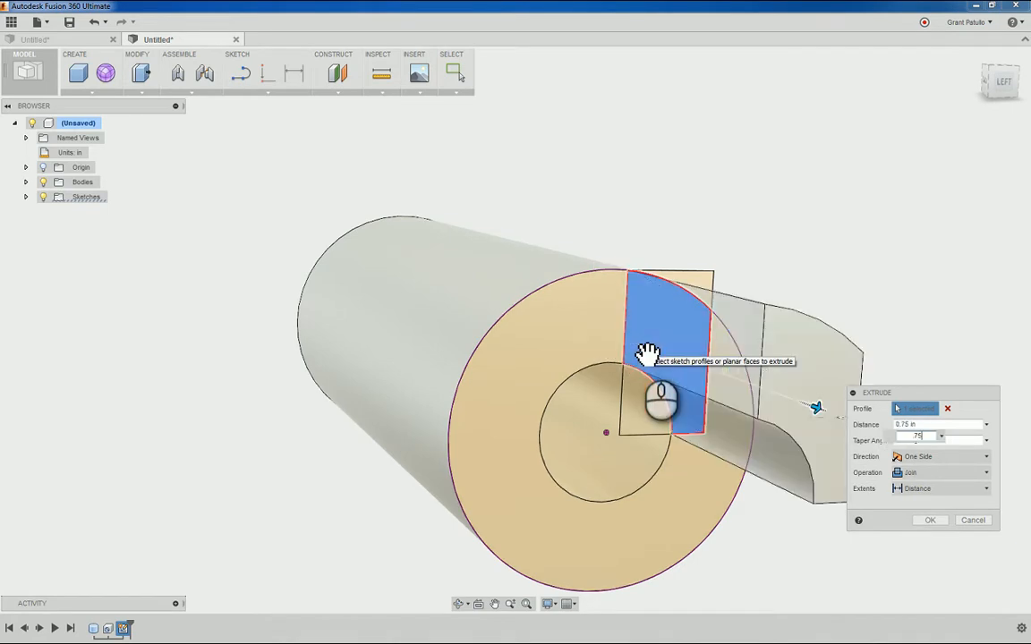
click(941, 473)
click(926, 503)
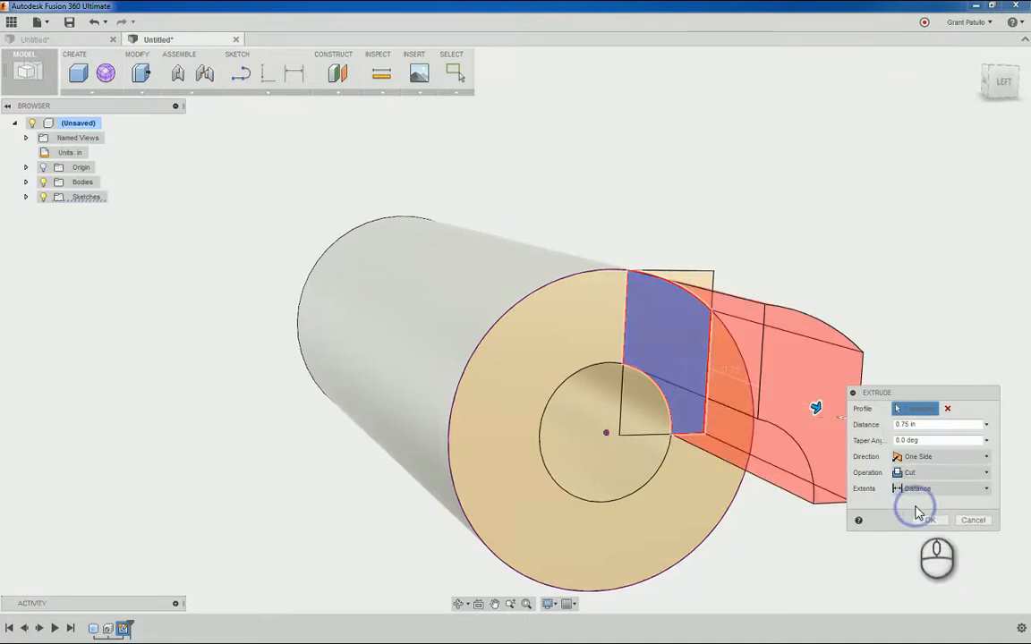
drag(822, 410, 588, 310)
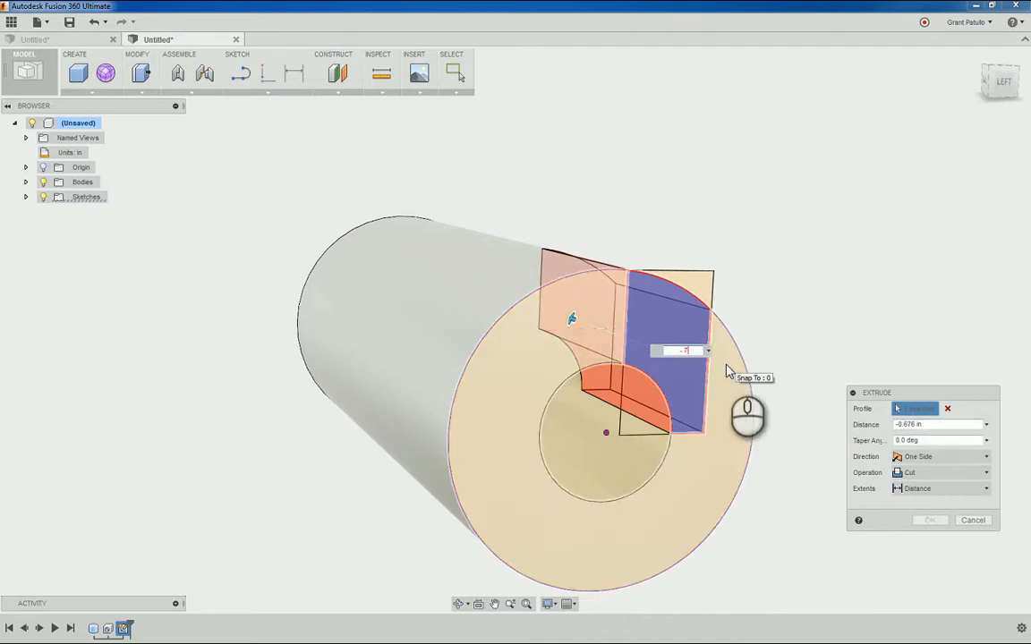
key(Return)
- Set up a circular pattern with the pattern type set to features and the notch's extruded cut as its object
shift+middle_drag(727, 372, 161, 83)
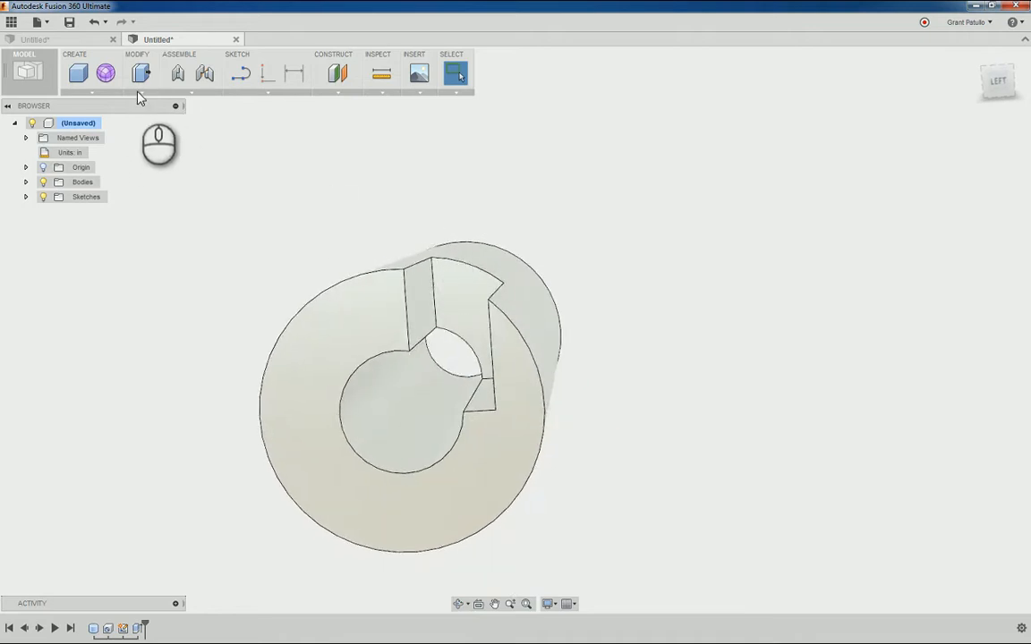
click(113, 93)
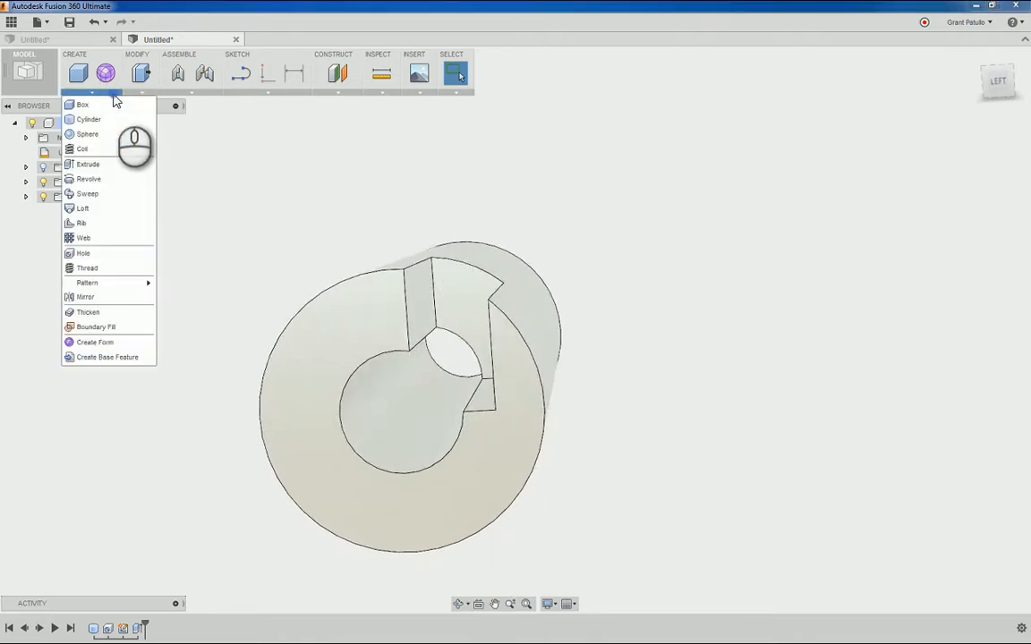
click(141, 93)
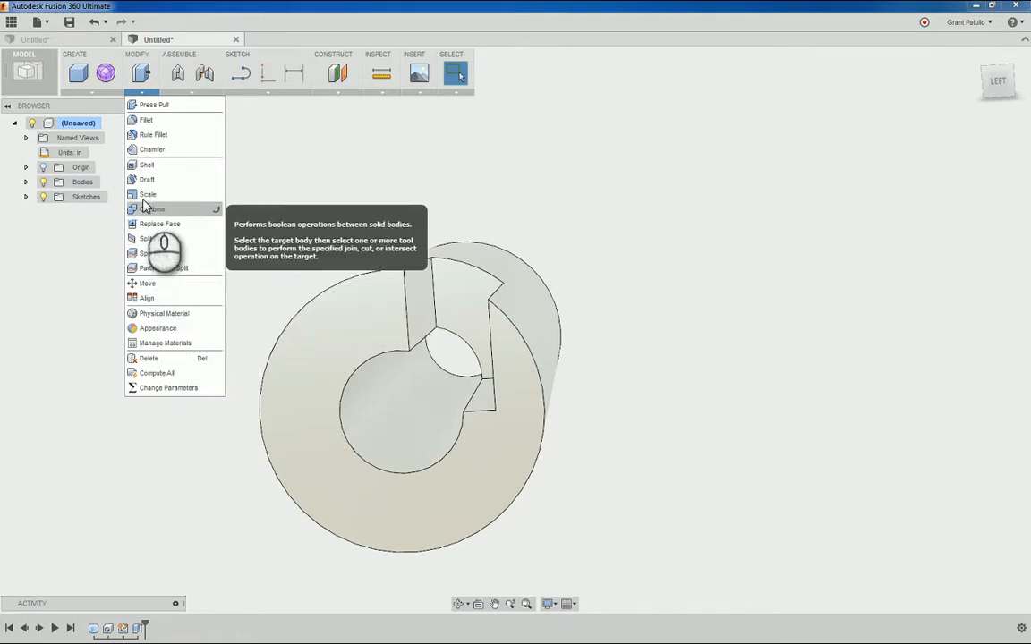
click(106, 93)
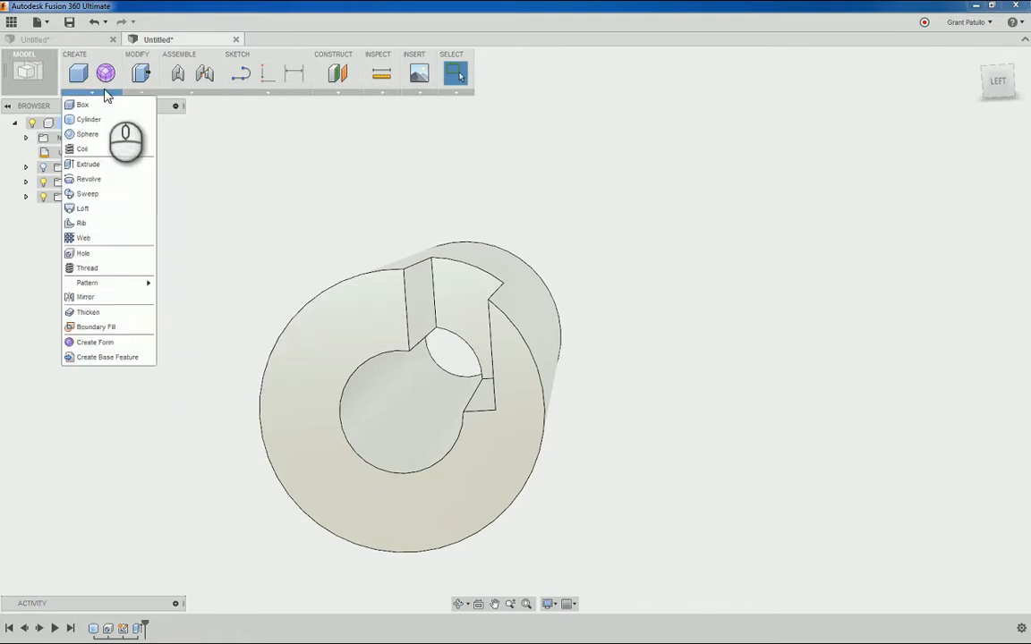
mouse_move(117, 283)
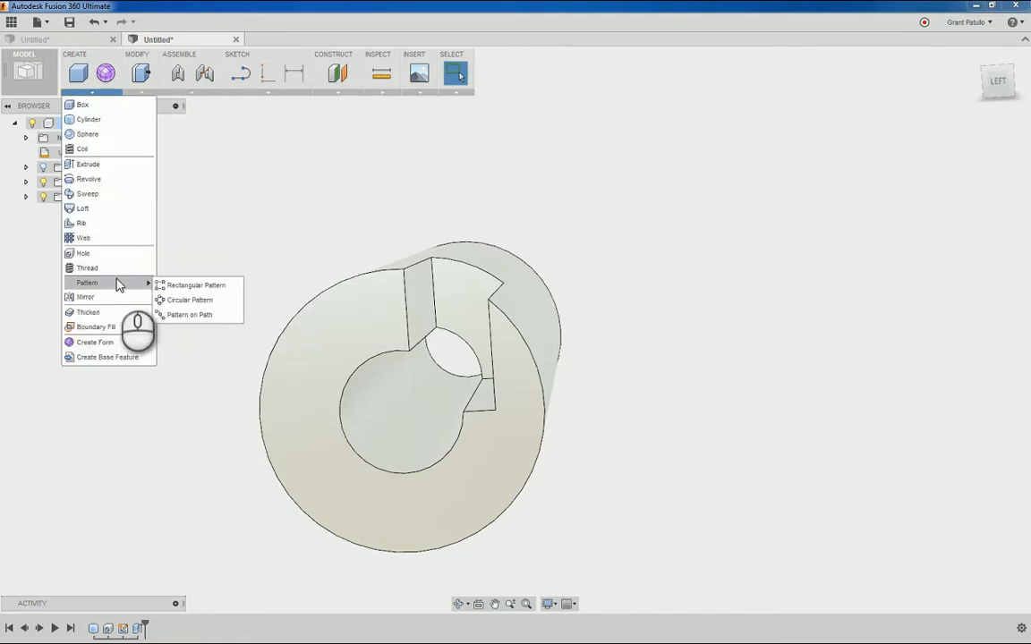
click(184, 301)
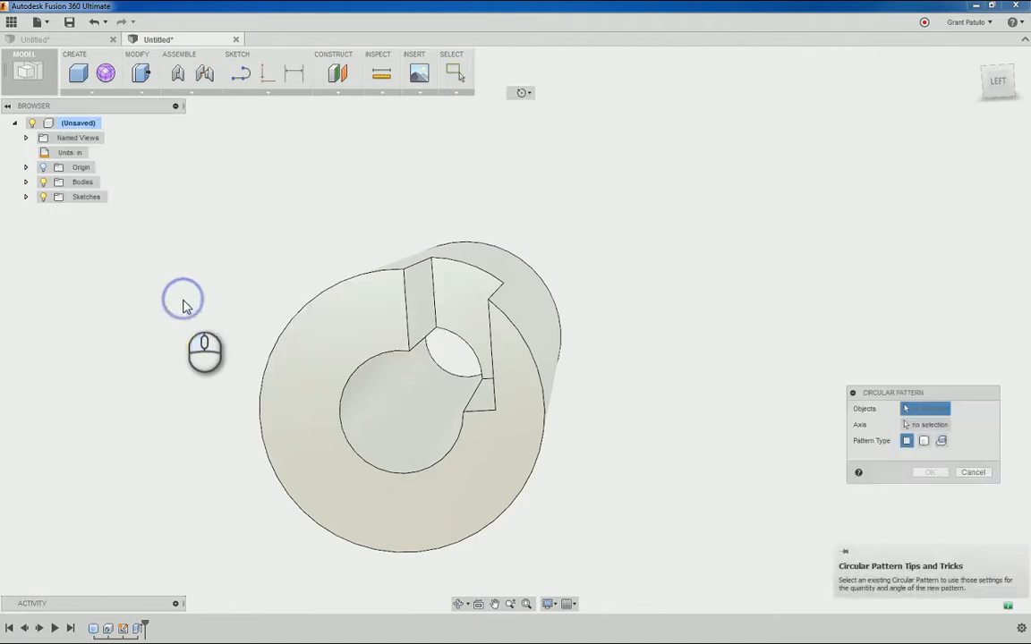
click(424, 314)
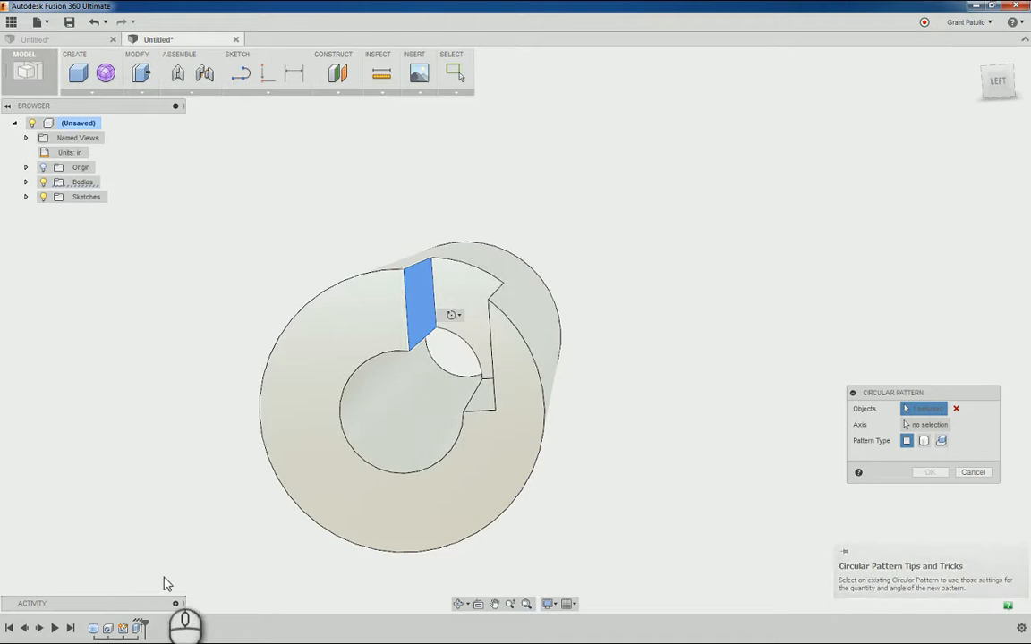
click(139, 629)
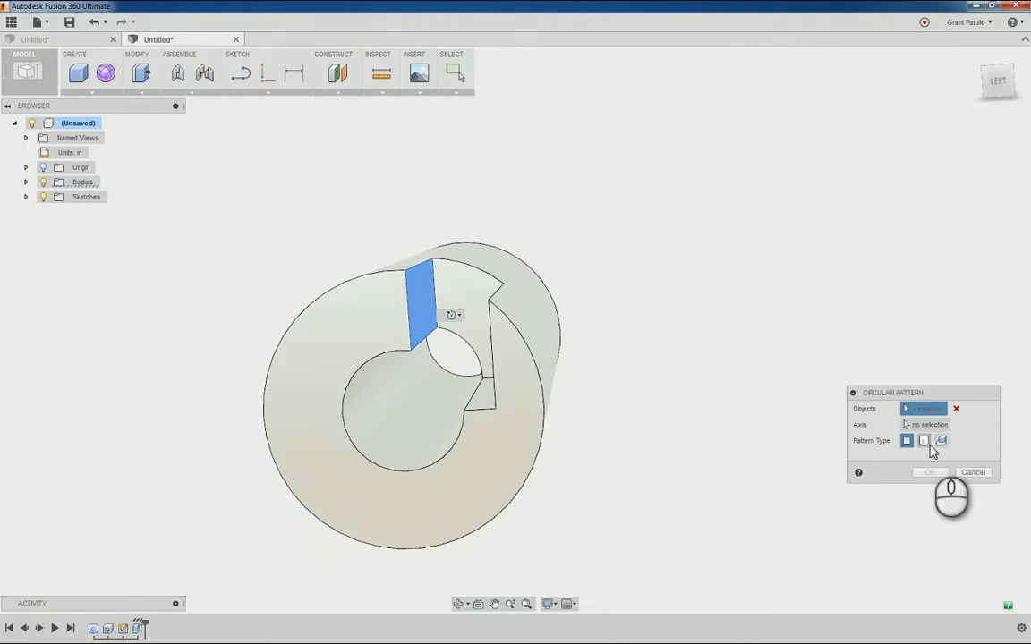
click(941, 441)
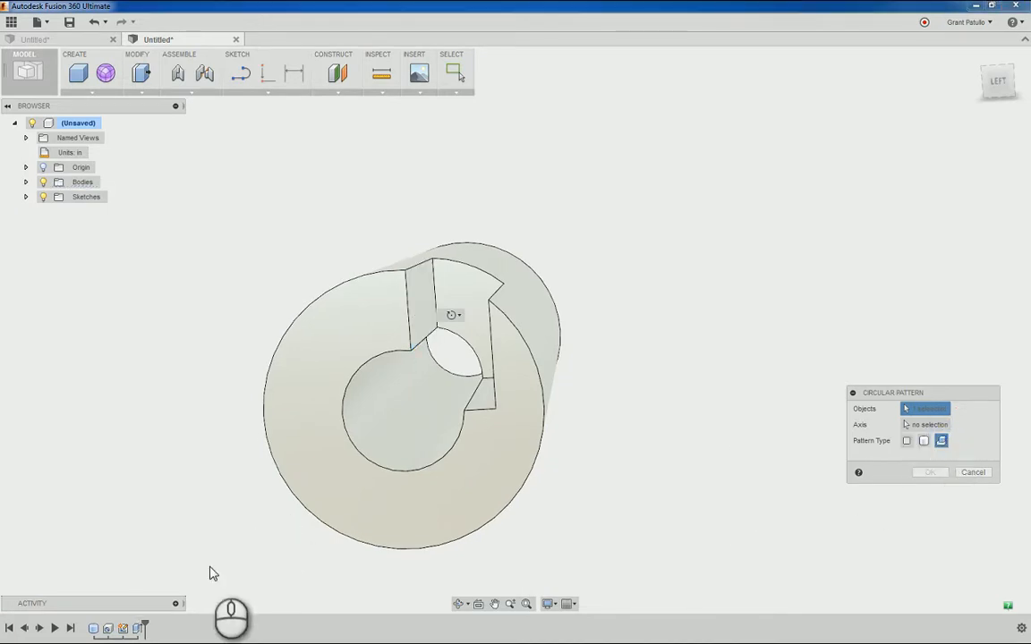
click(134, 630)
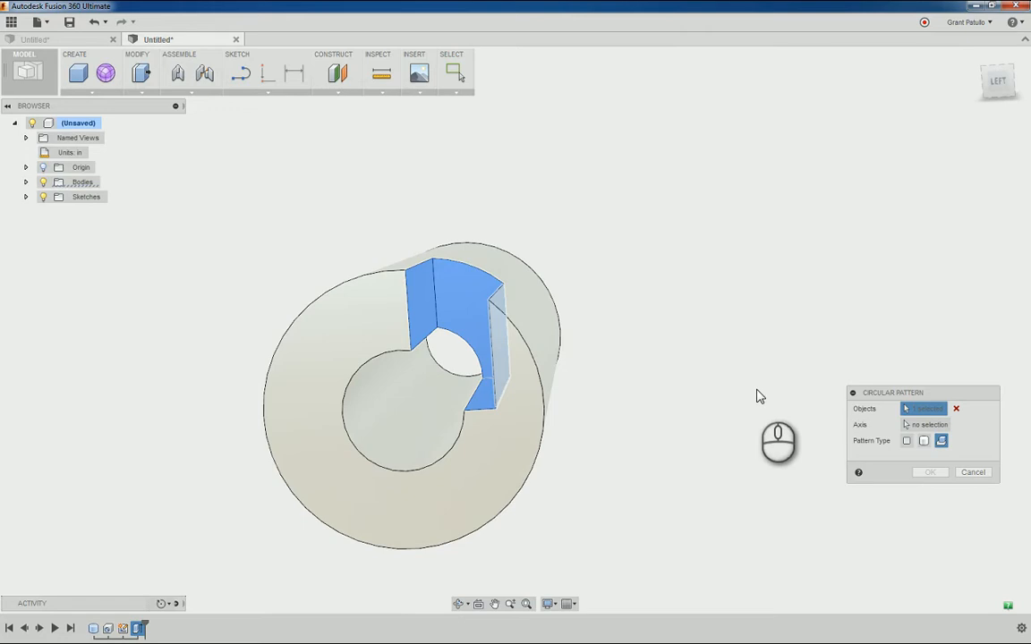
- Use the bore's circular edge as the pattern axis and create a full circular pattern with a quantity of 4
click(927, 424)
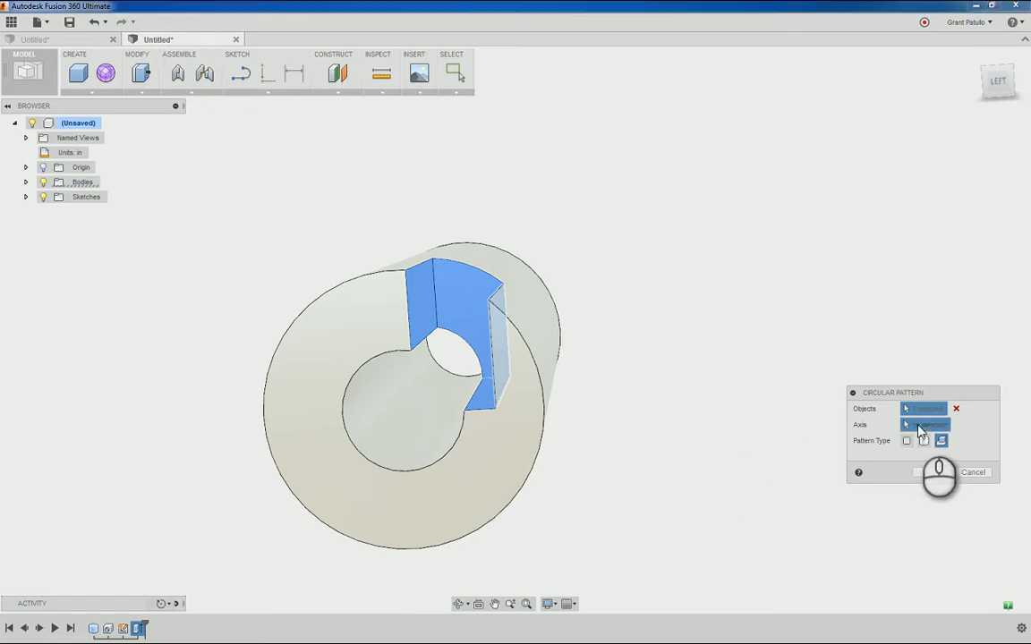
click(354, 380)
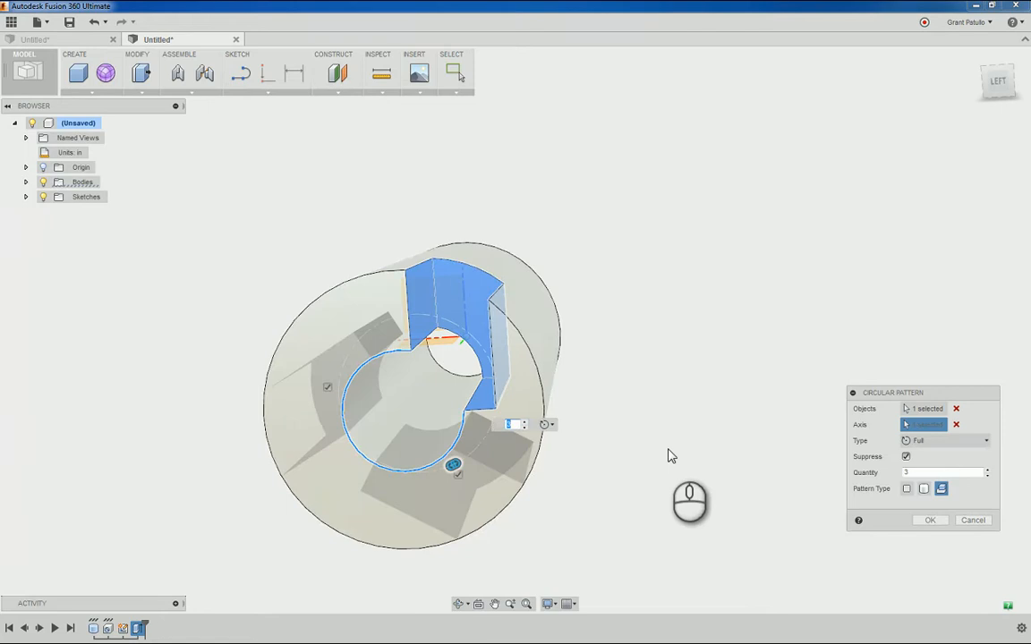
click(525, 421)
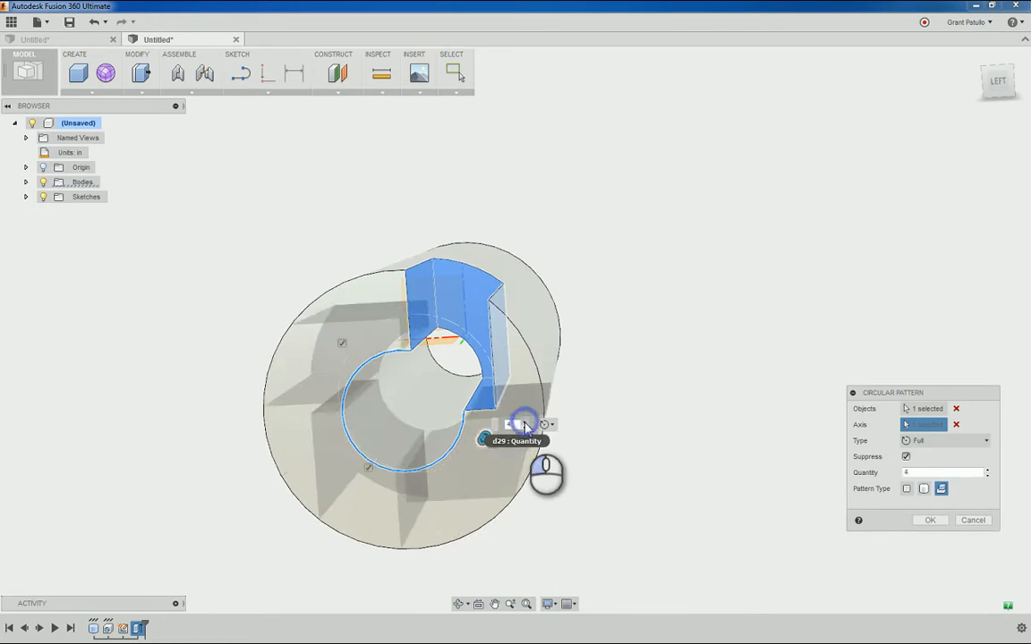
click(940, 526)
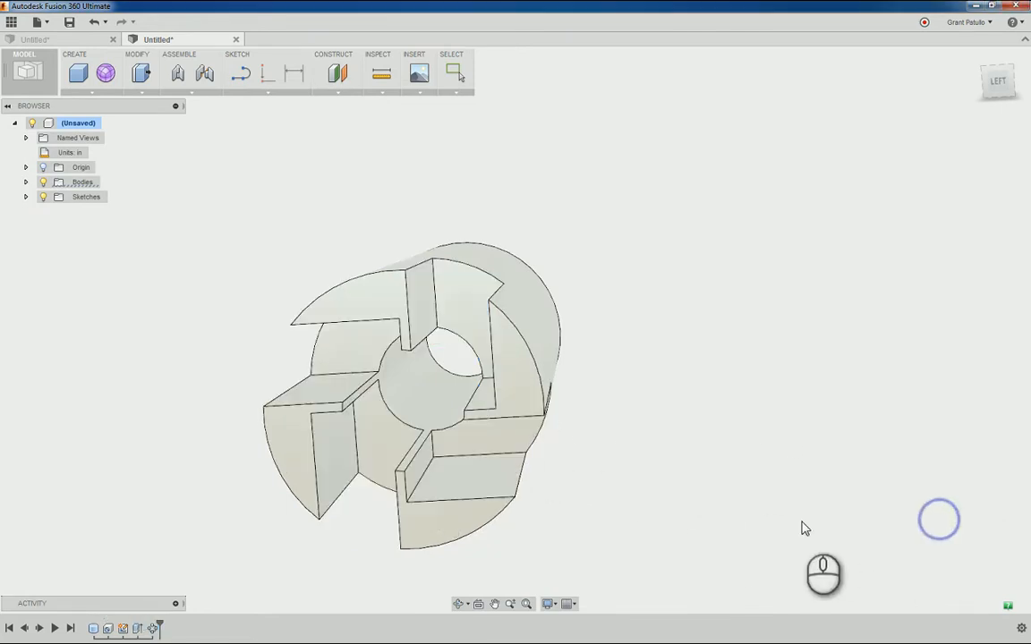
- Reopen the notch sketch for editing and nudge the rectangle slightly towards the cylinder's vertical centreline by its lower corners
shift+middle_drag(633, 536, 509, 372)
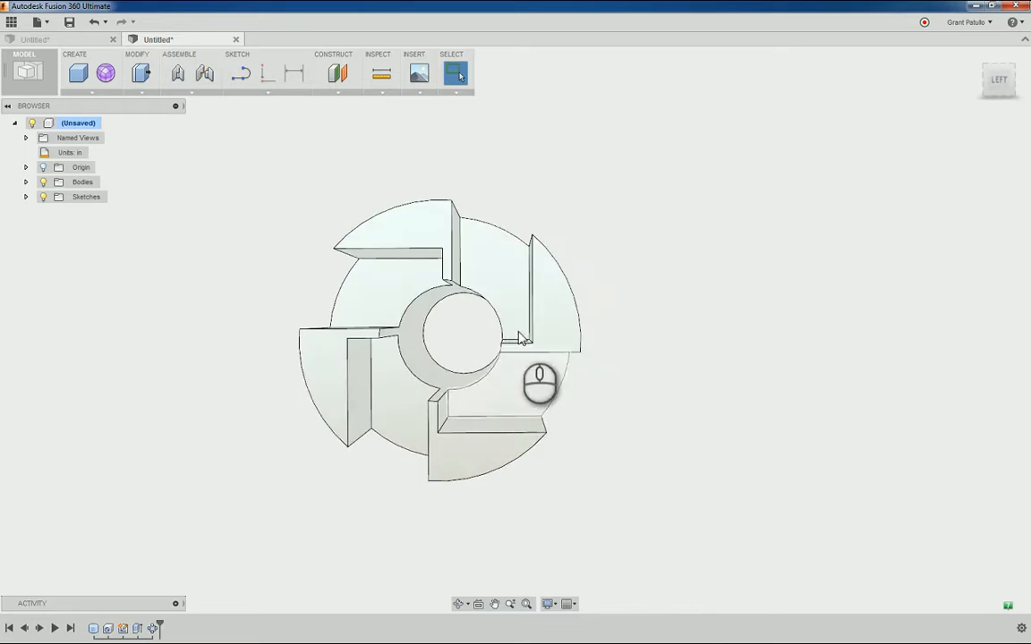
click(124, 631)
right_click(124, 632)
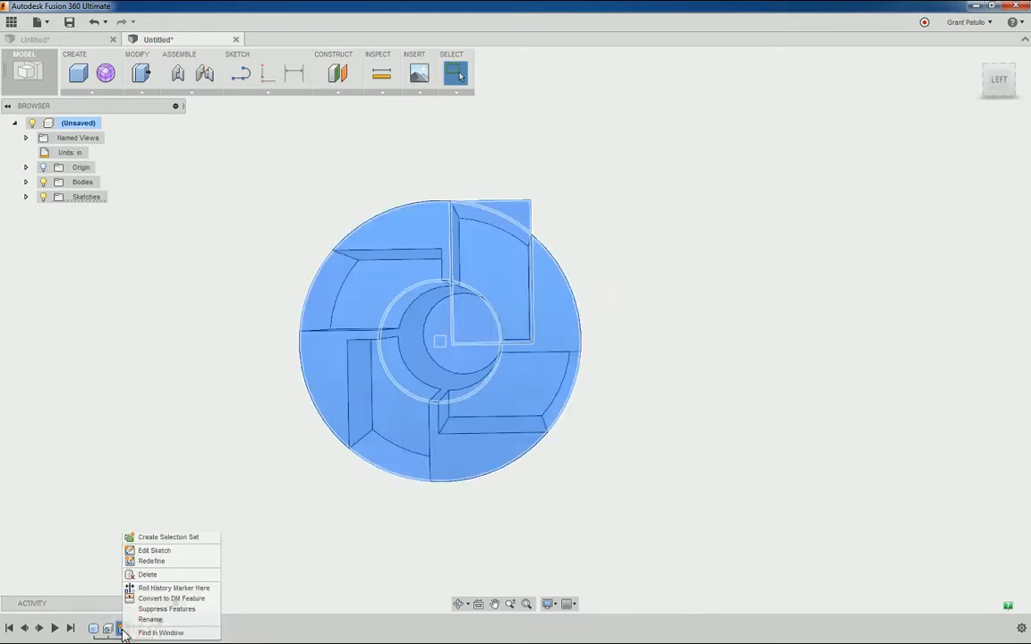
click(154, 557)
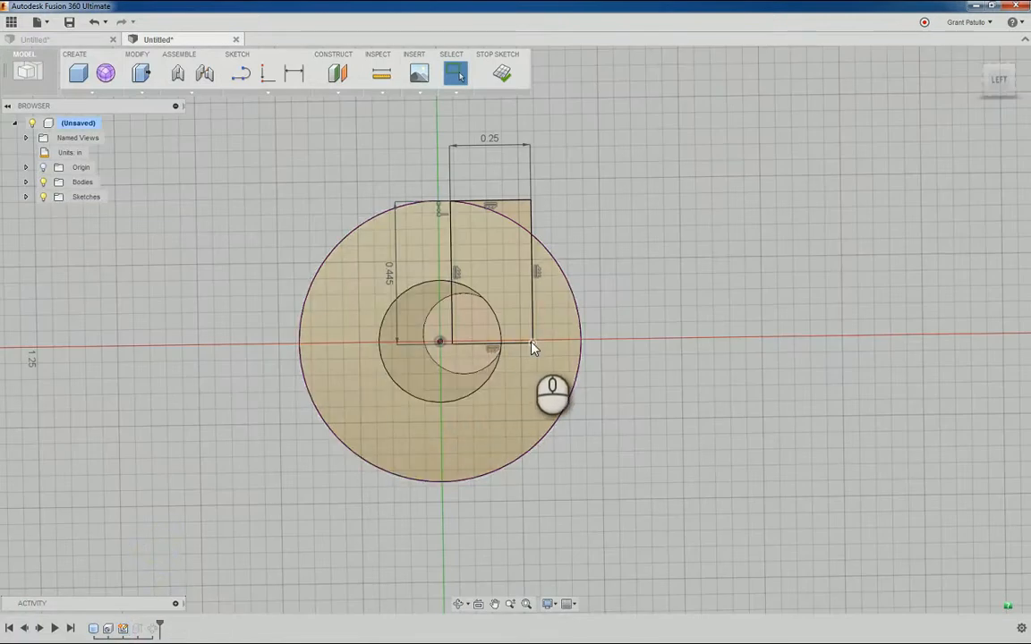
click(391, 281)
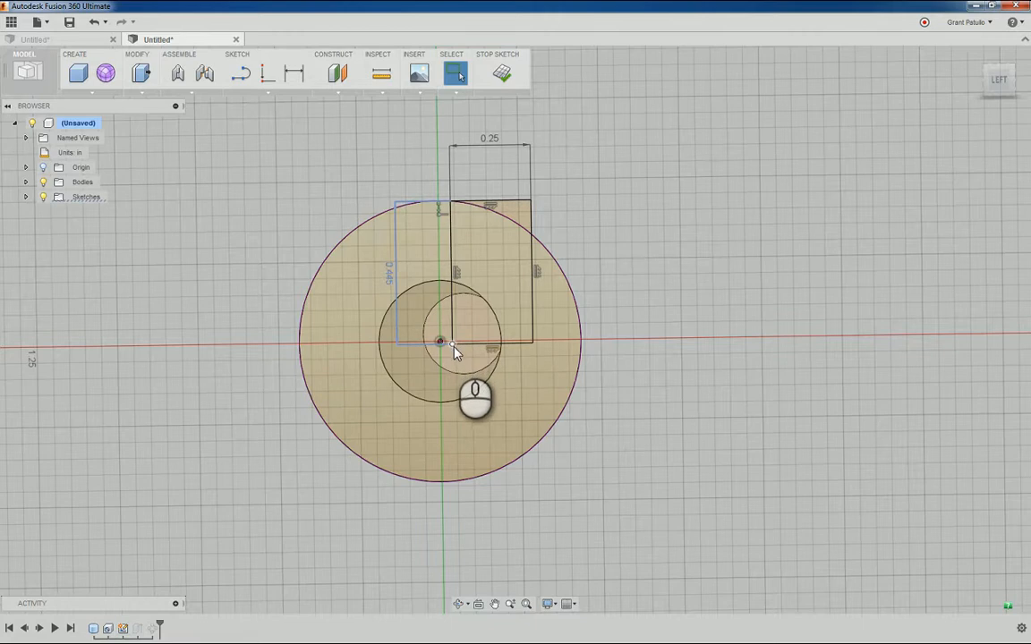
click(458, 345)
drag(457, 345, 455, 356)
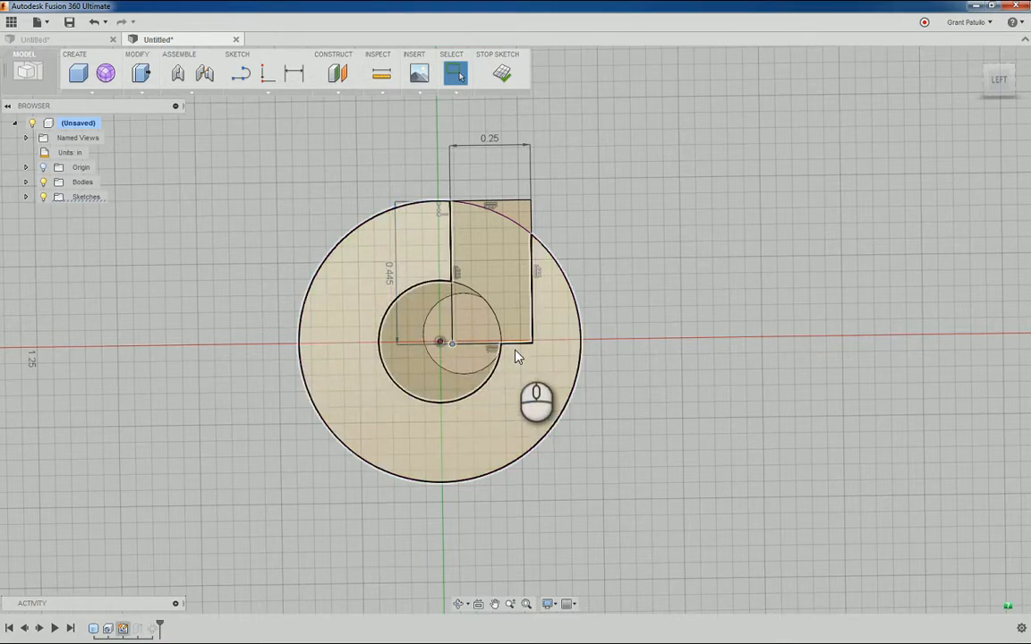
click(533, 344)
mouse_move(531, 346)
mouse_down()
mouse_move(536, 362)
mouse_move(529, 352)
mouse_up()
- Set the notch rectangle's height to 0.55 in and finish the sketch
double_click(385, 273)
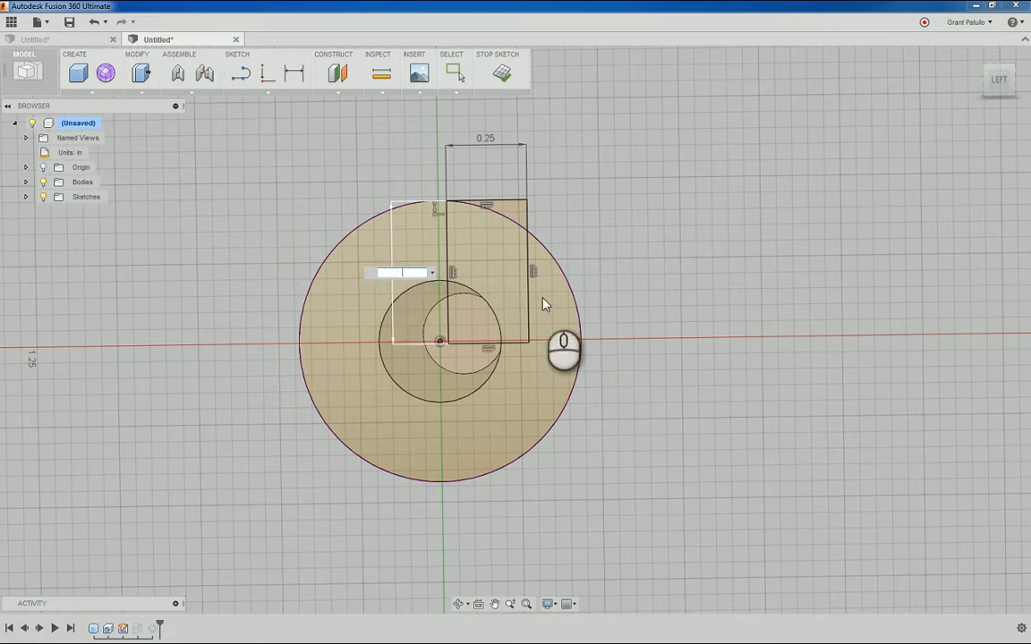
text(.55)
key(Return)
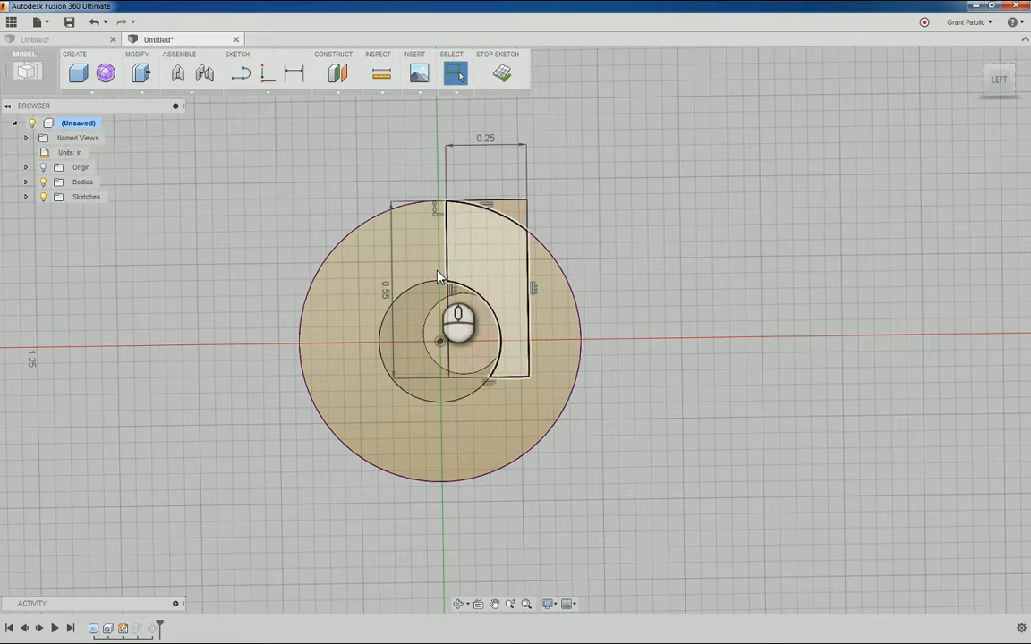
click(502, 73)
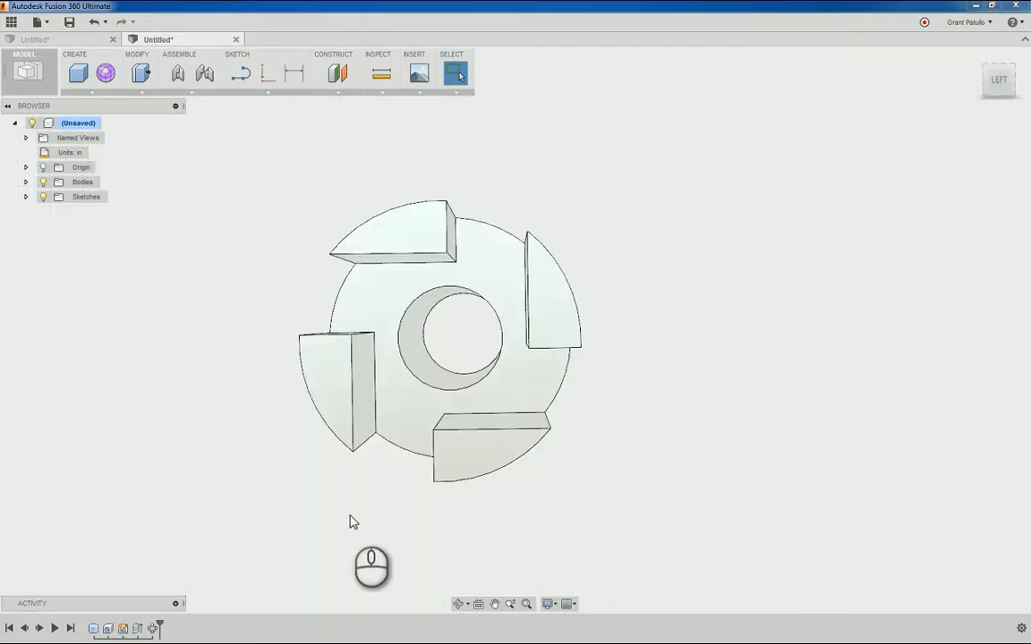
- Start a tangent construction plane on the cylinder's outer face and show the origin planes and axes
shift+middle_drag(658, 507, 980, 61)
click(976, 57)
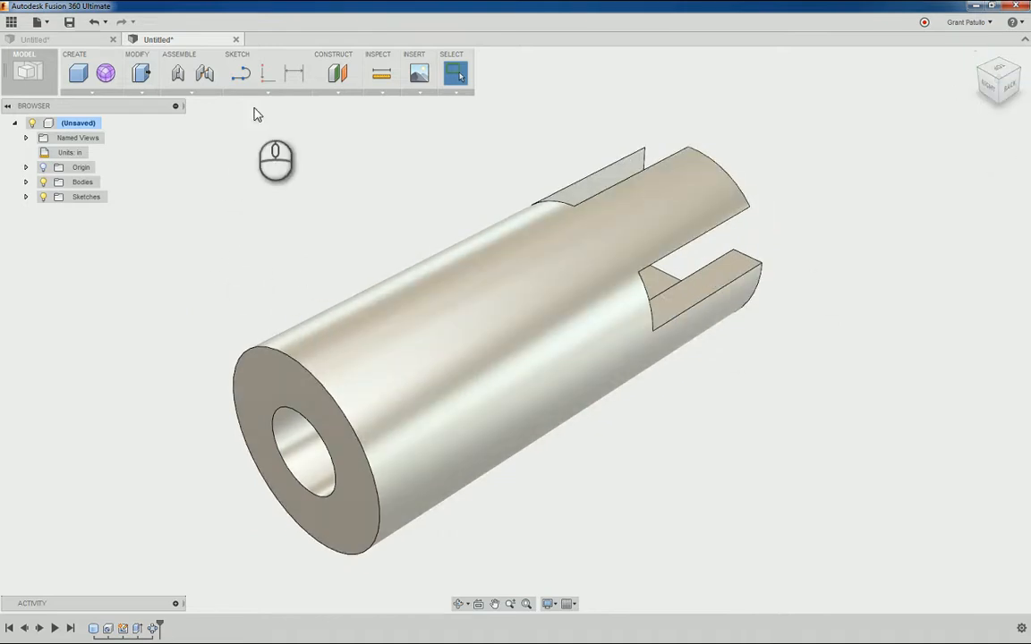
click(337, 91)
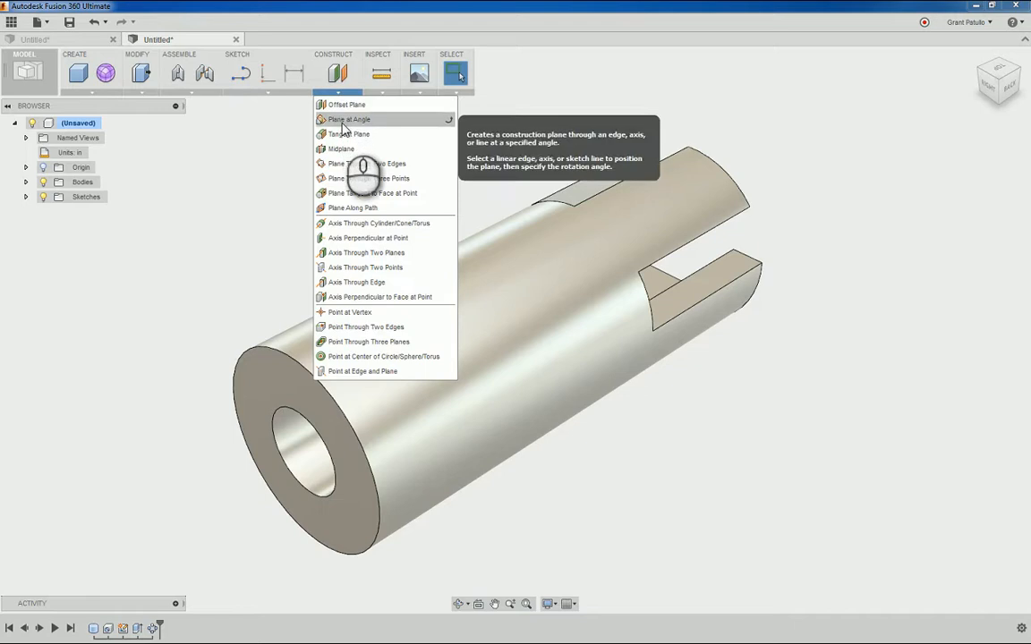
click(346, 135)
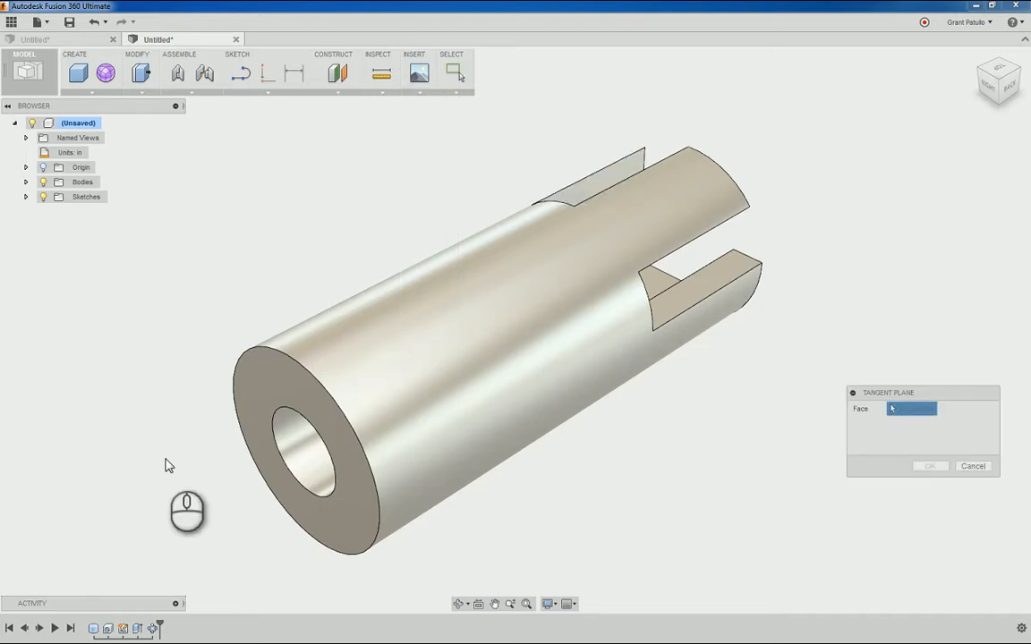
click(474, 416)
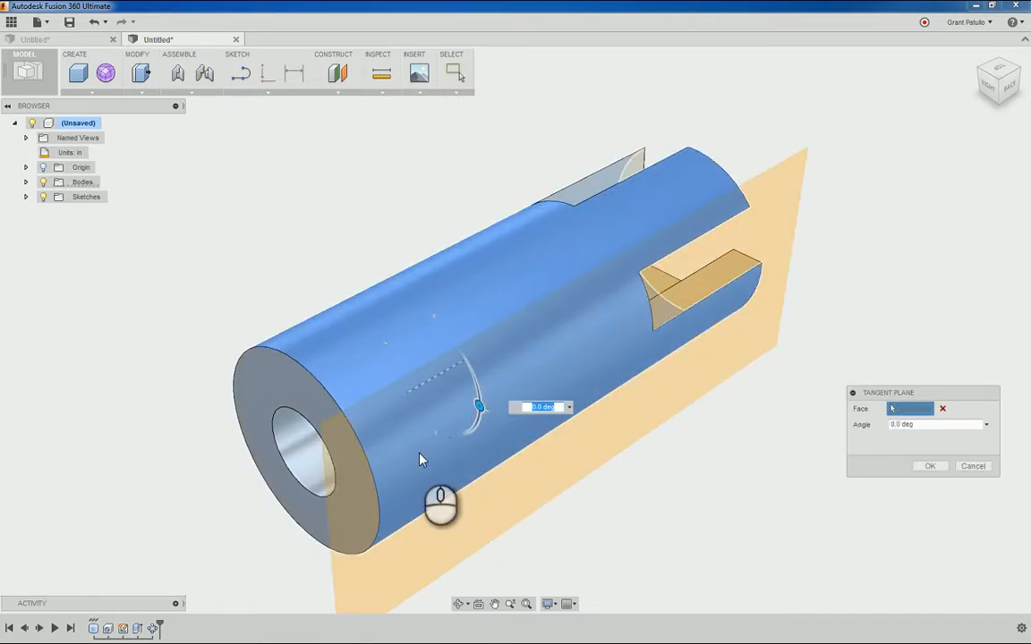
shift+middle_drag(416, 468, 421, 430)
click(43, 167)
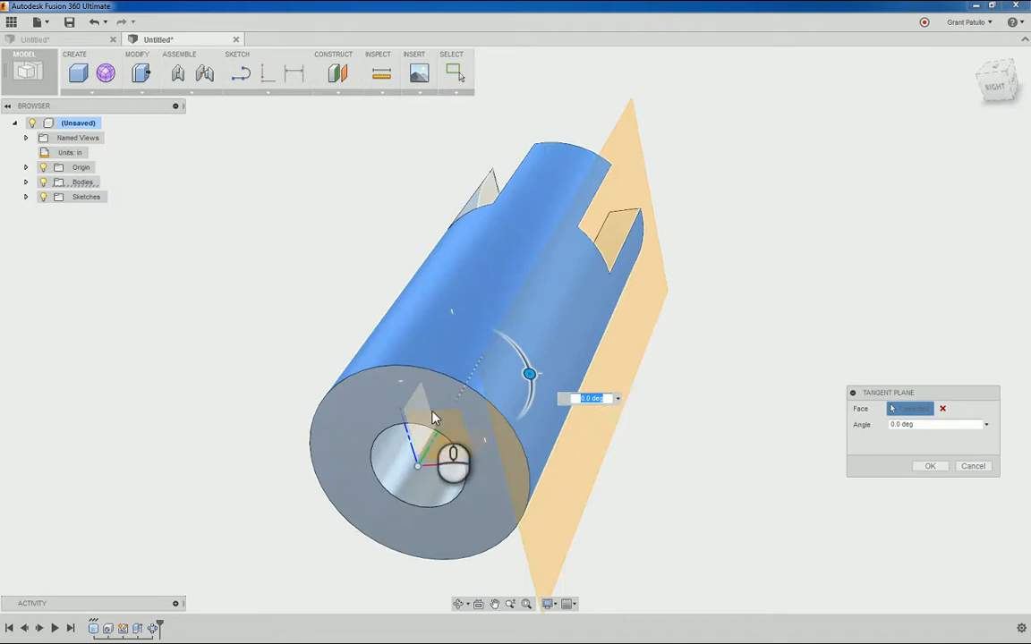
- Try rotating the tangent plane around the cylinder to 6.9 and 178.5 degrees, using the origin geometry for reference
drag(540, 388, 492, 394)
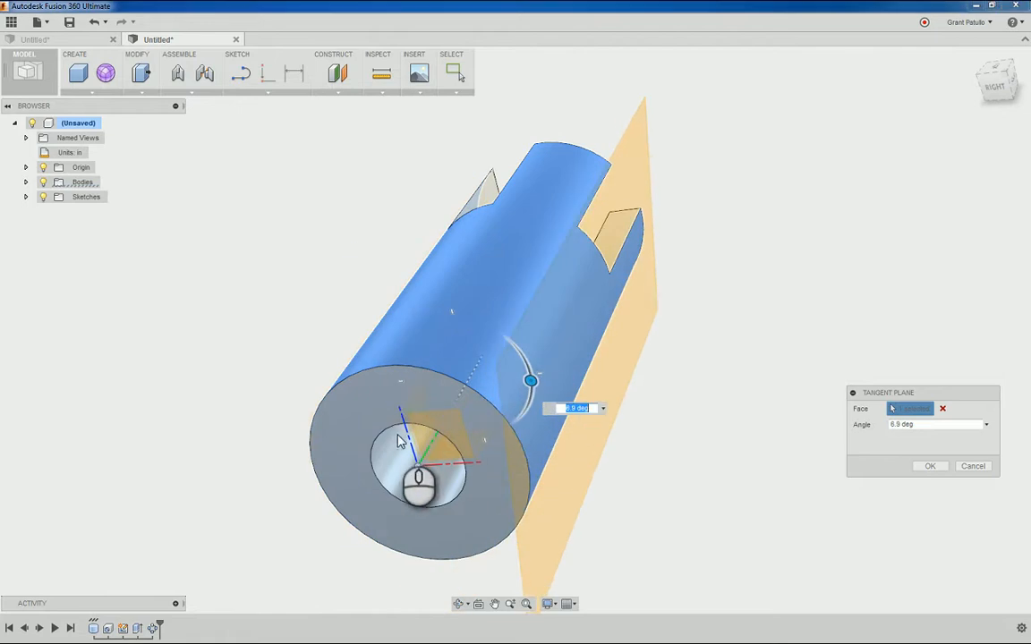
click(418, 396)
drag(413, 384, 530, 379)
mouse_move(389, 394)
shift+middle_down()
mouse_move(537, 431)
mouse_move(541, 419)
mouse_move(524, 451)
mouse_move(621, 456)
mouse_move(383, 478)
mouse_move(460, 480)
mouse_move(464, 491)
mouse_move(471, 484)
shift+middle_up()
click(535, 414)
click(476, 483)
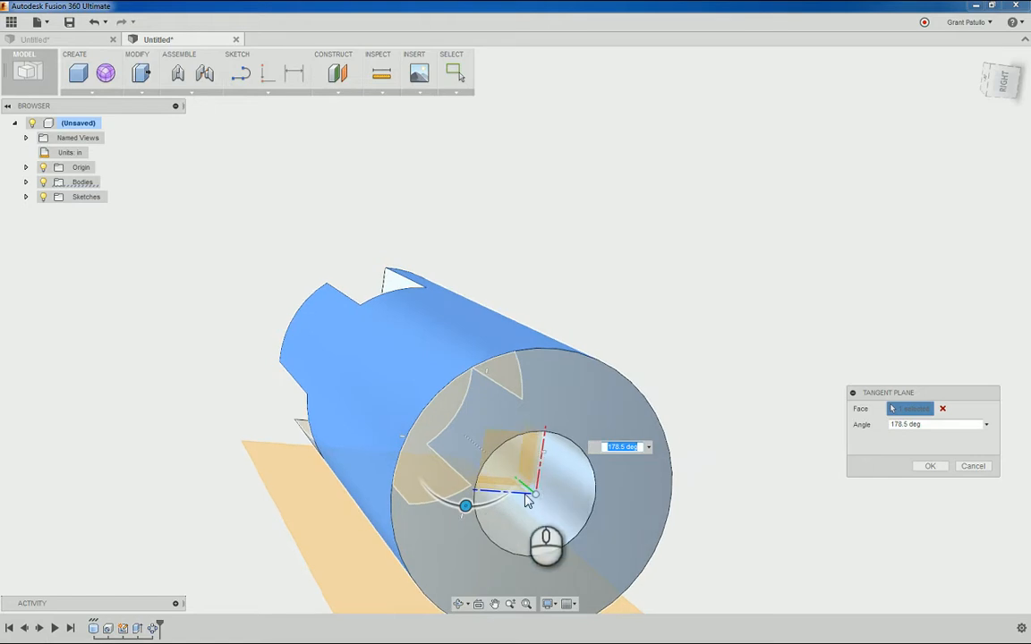
- Set the tangent plane's angle to 268.5 degrees so it lies across the top of the cylinder, and create it
drag(528, 501, 521, 473)
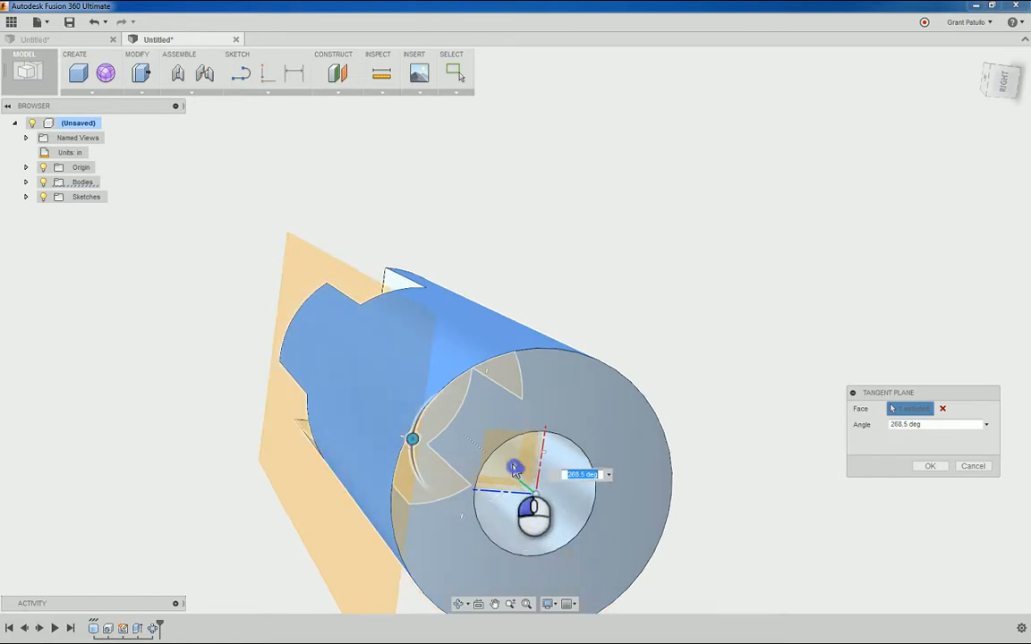
shift+middle_drag(514, 470, 439, 484)
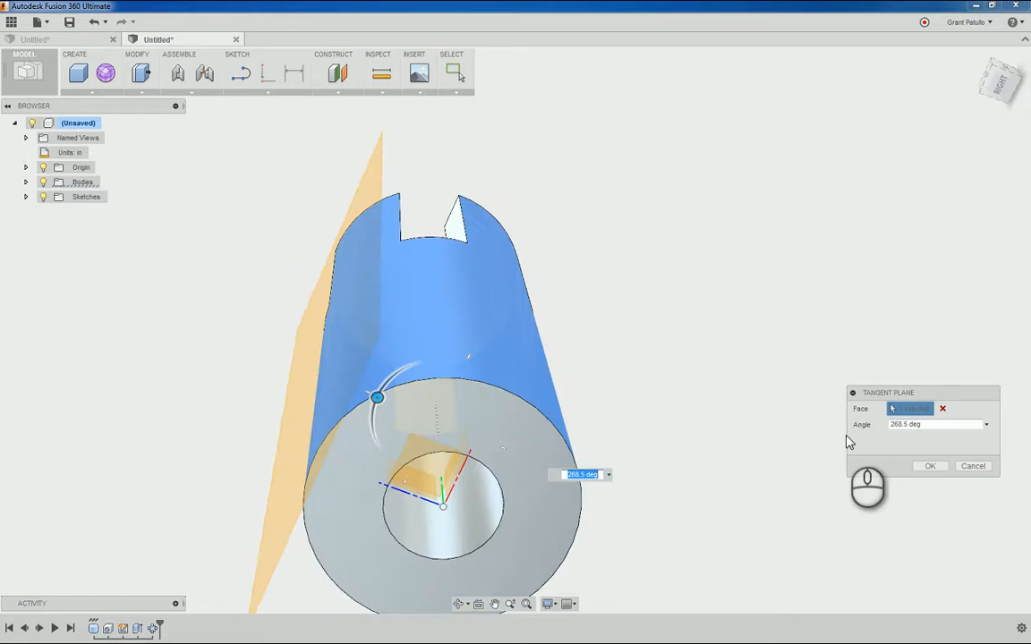
click(977, 58)
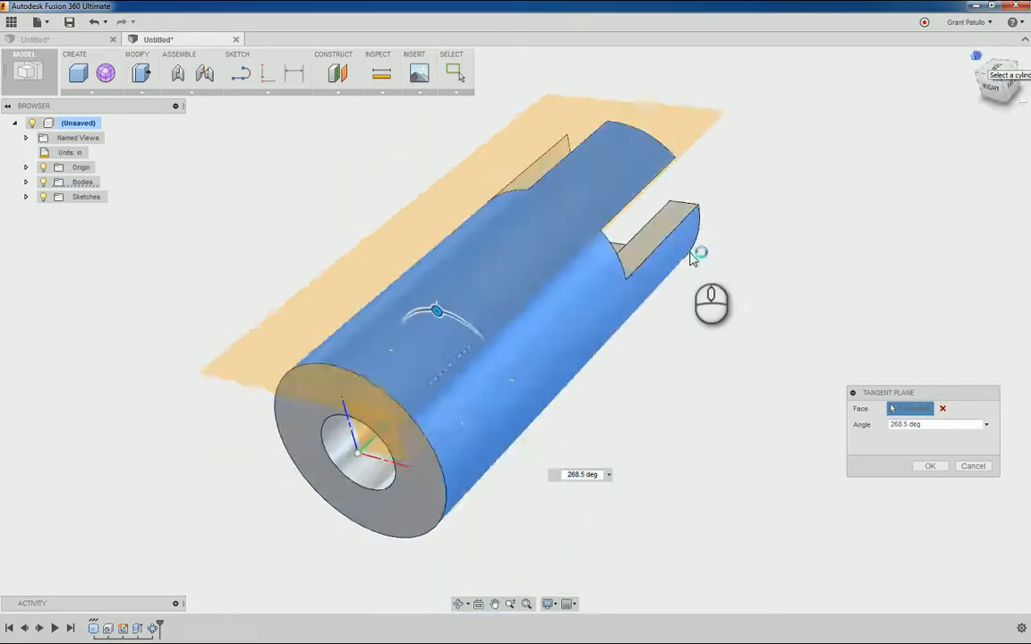
shift+middle_drag(620, 450, 743, 517)
click(931, 466)
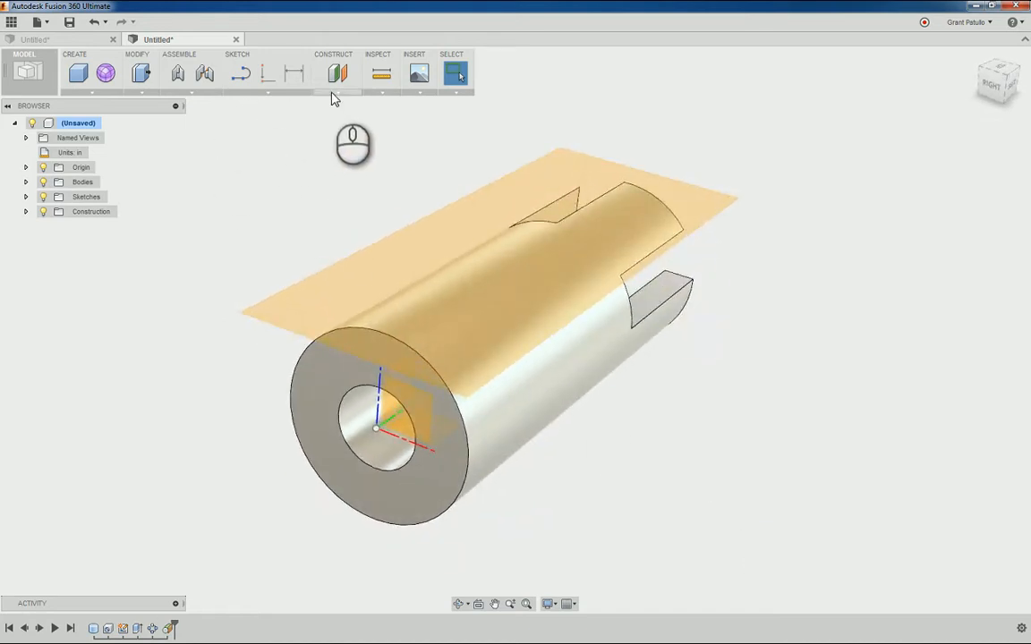
click(334, 95)
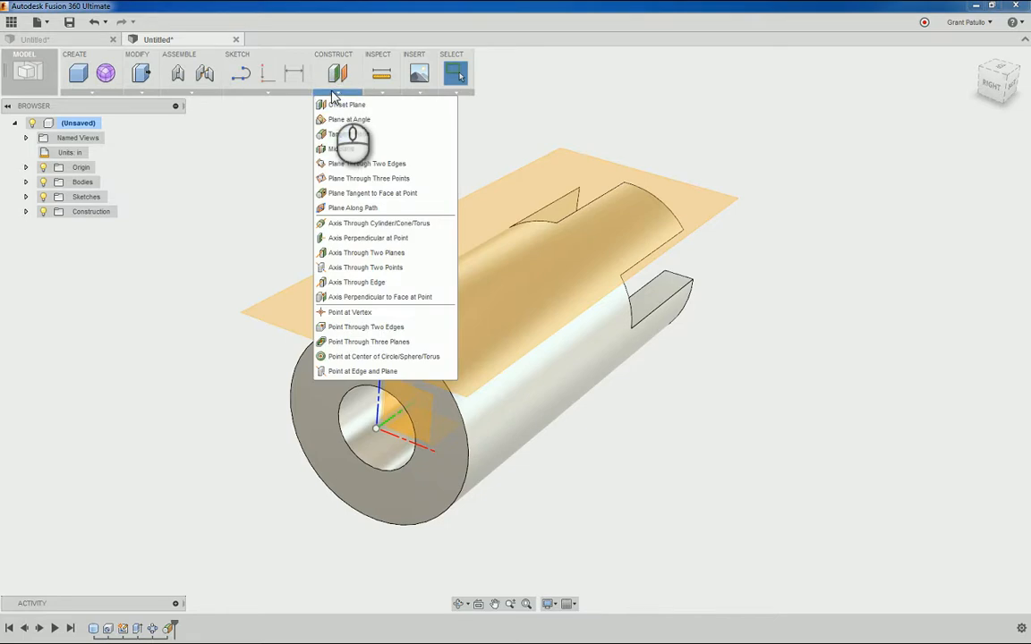
click(343, 121)
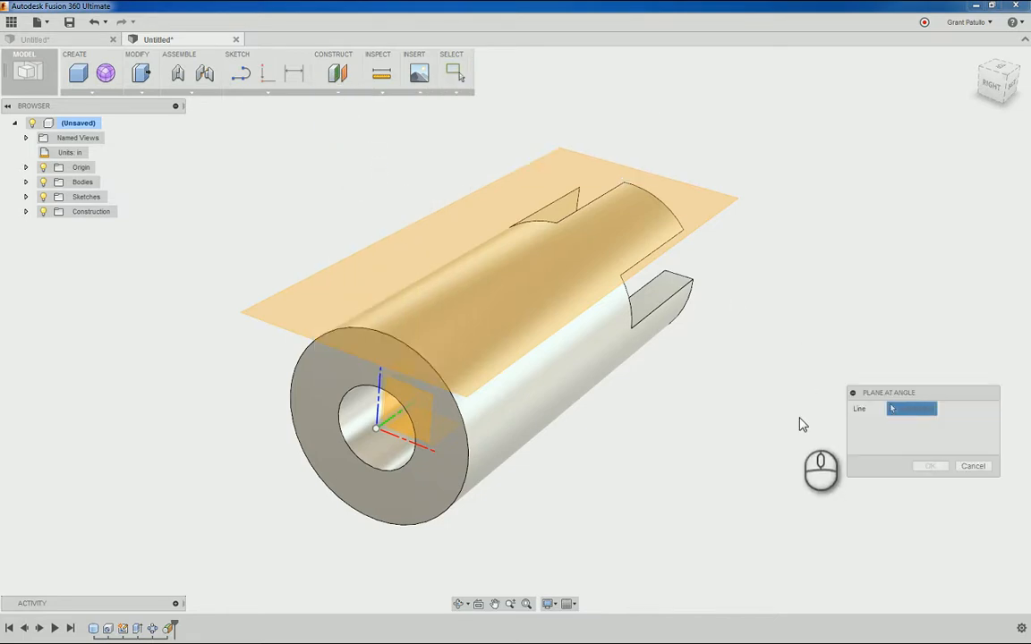
shift+middle_drag(902, 421, 484, 288)
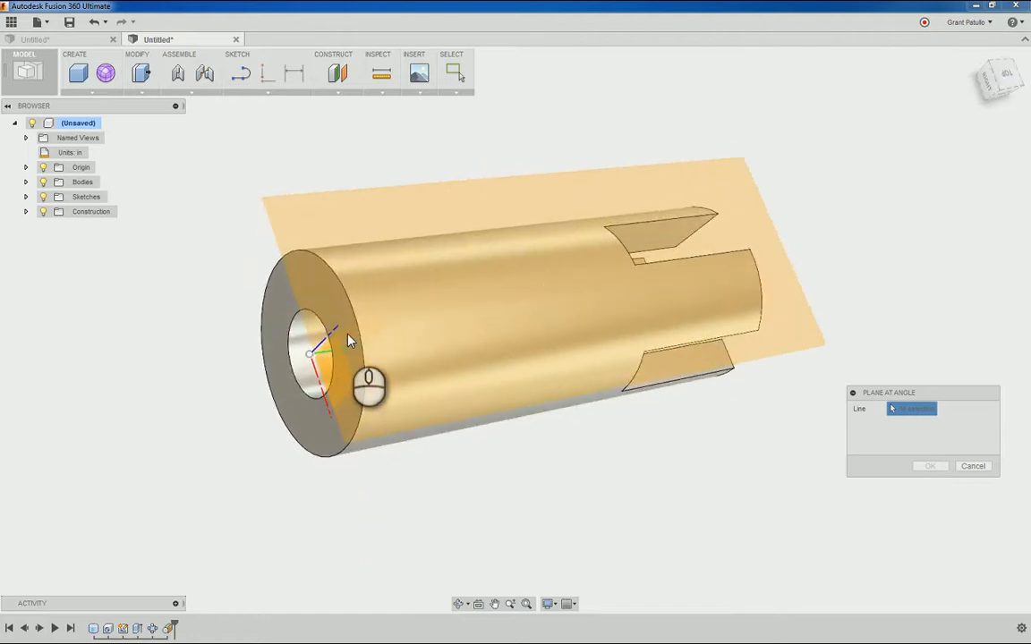
shift+middle_drag(330, 340, 427, 413)
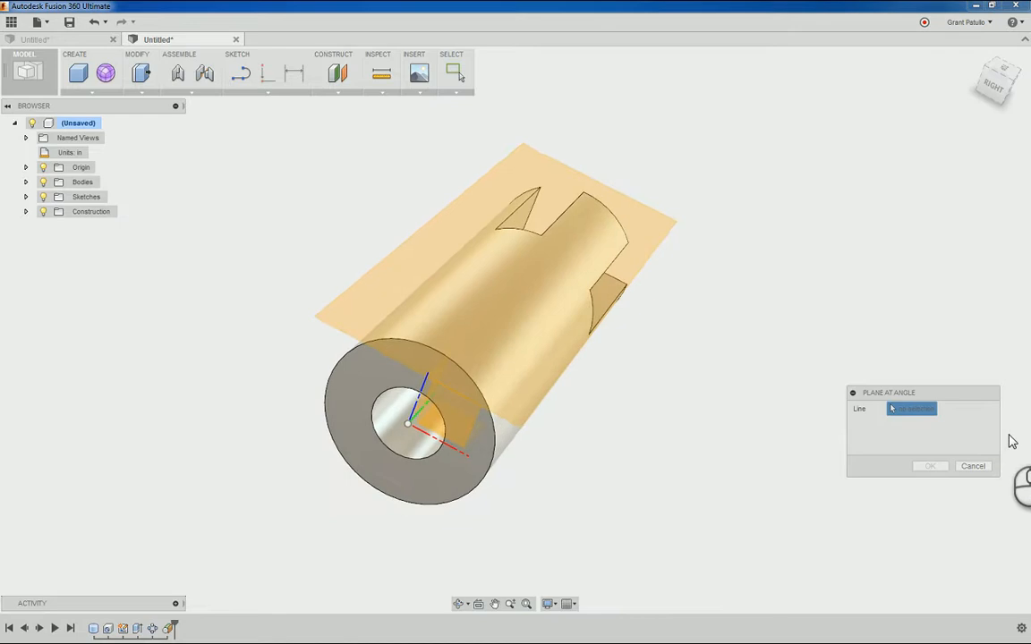
click(972, 466)
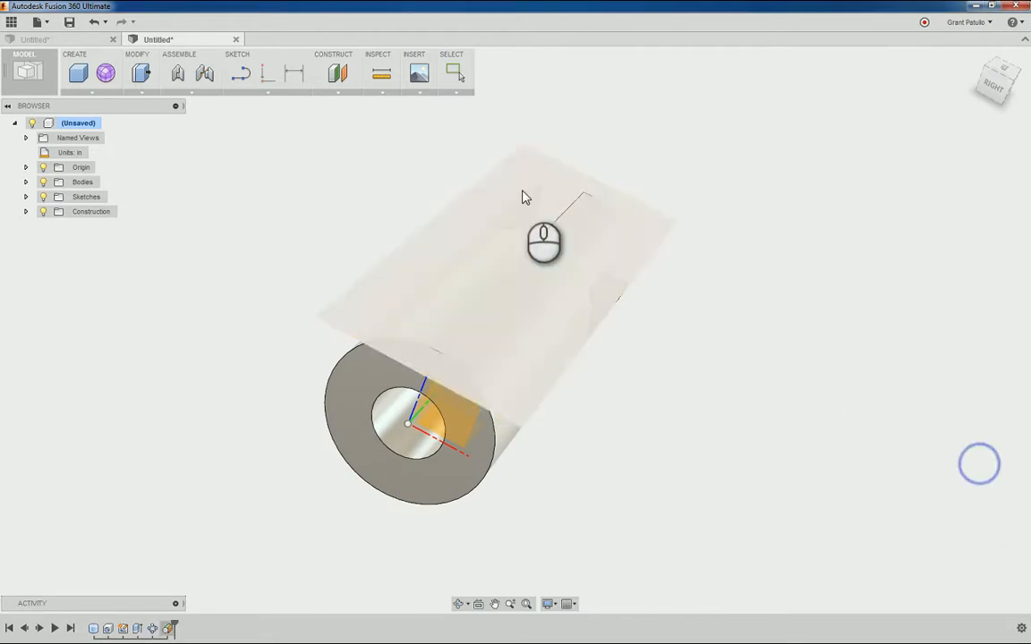
- Start another tangent construction plane on the cylinder's outer face and rotate it to 293.2 degrees, across the top of the cylinder
click(337, 88)
click(346, 133)
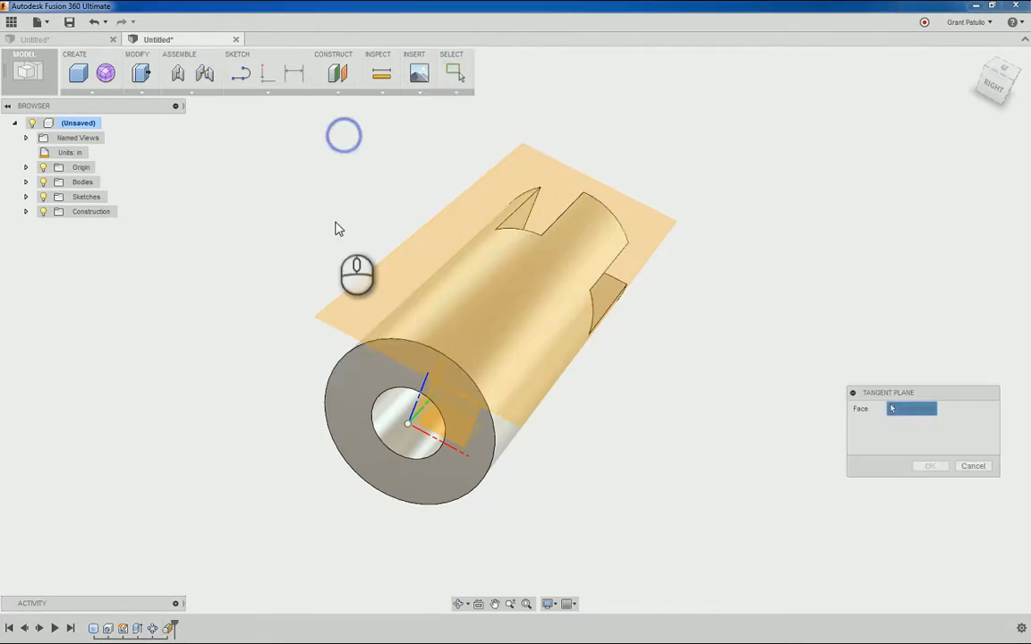
shift+middle_drag(338, 227, 461, 394)
click(516, 370)
click(467, 394)
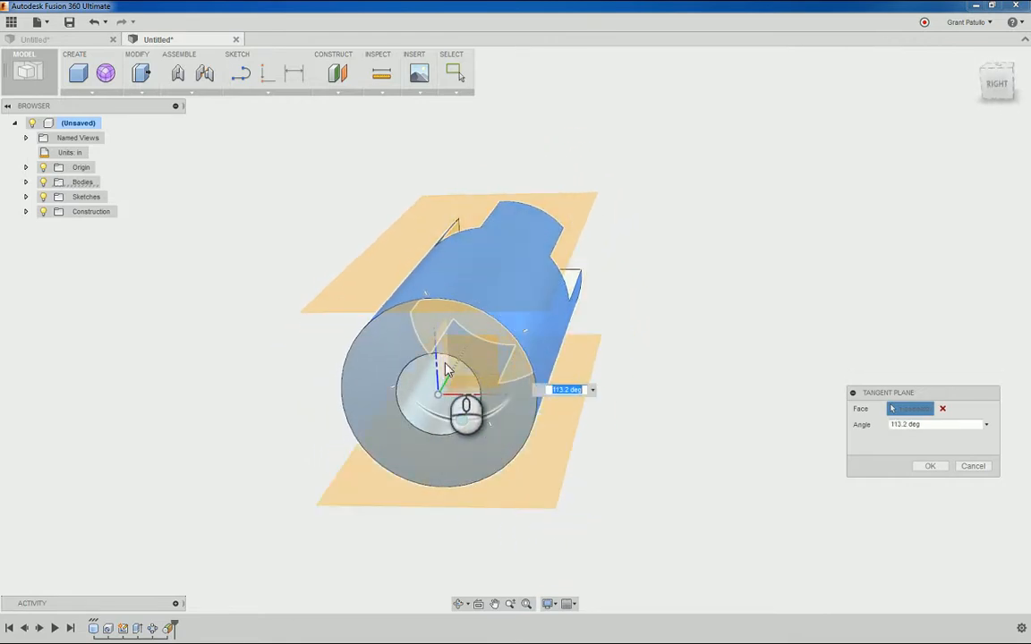
click(445, 364)
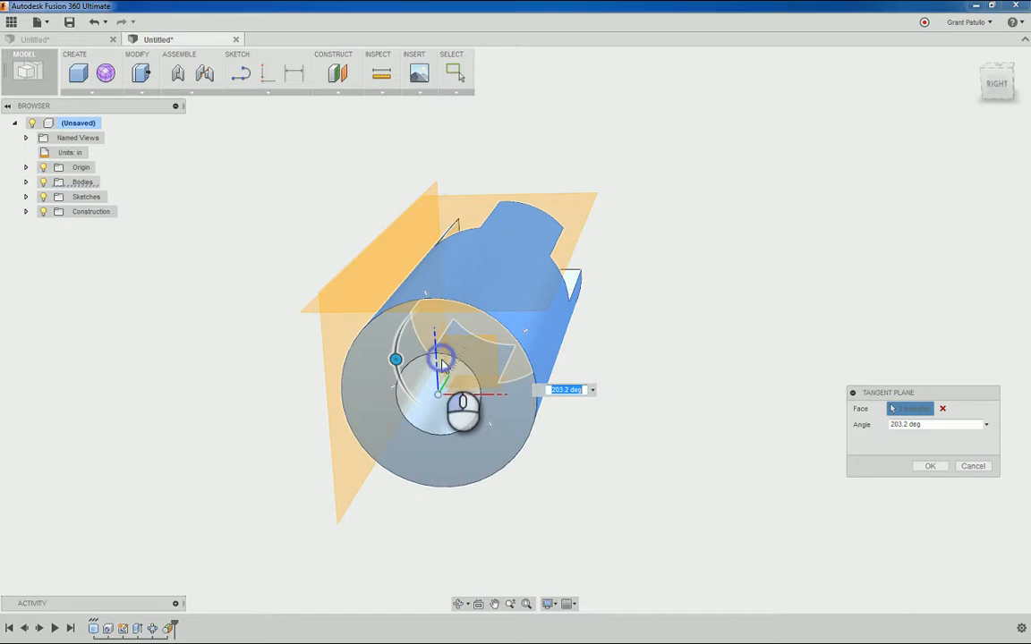
shift+middle_drag(474, 363, 475, 393)
click(471, 388)
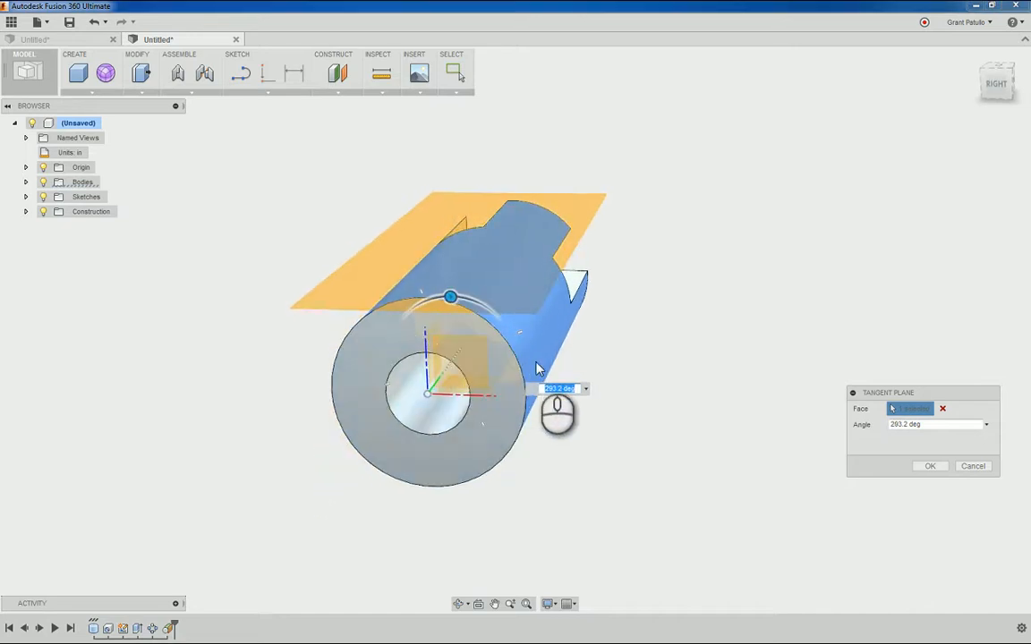
- Set the new tangent plane's angle to 303.2 degrees and create the plane
shift+middle_drag(537, 368, 657, 387)
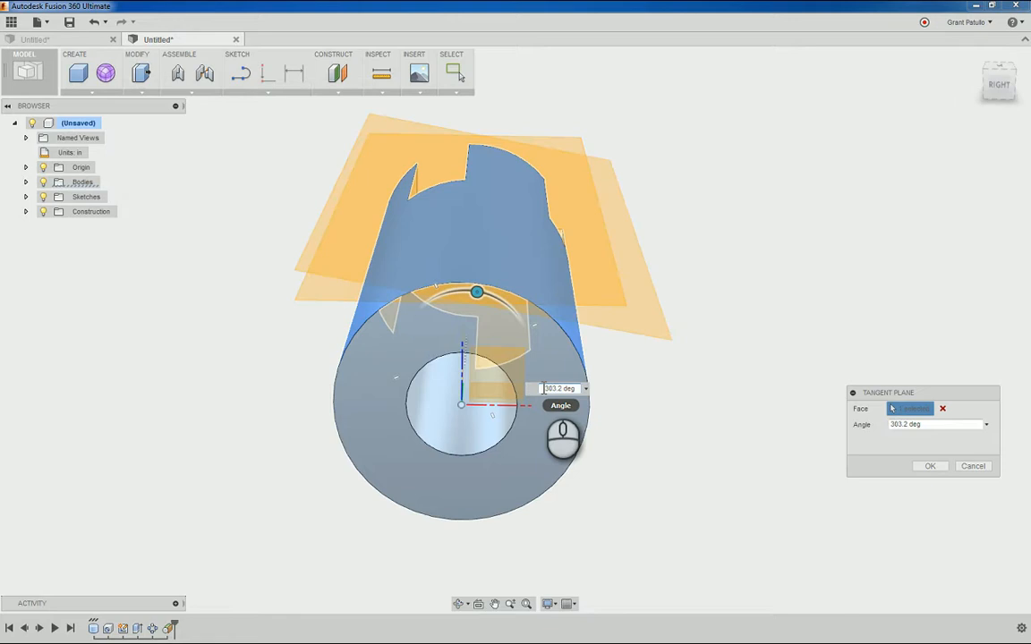
key(Return)
shift+middle_drag(543, 392, 622, 522)
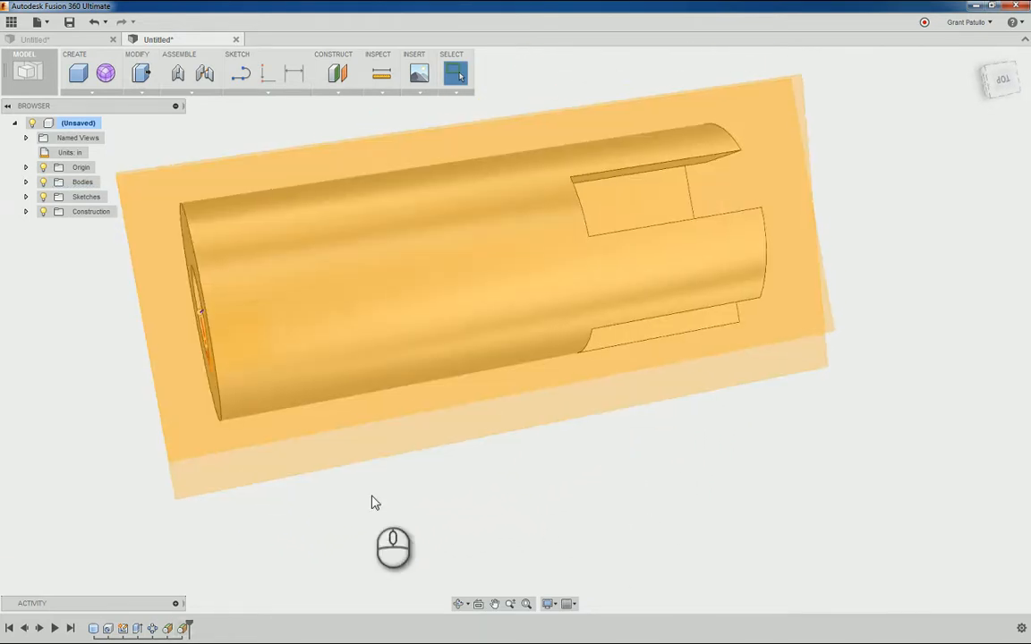
- Hide the second construction plane and rename the two planes Tangent and Tangent plus 10
click(26, 211)
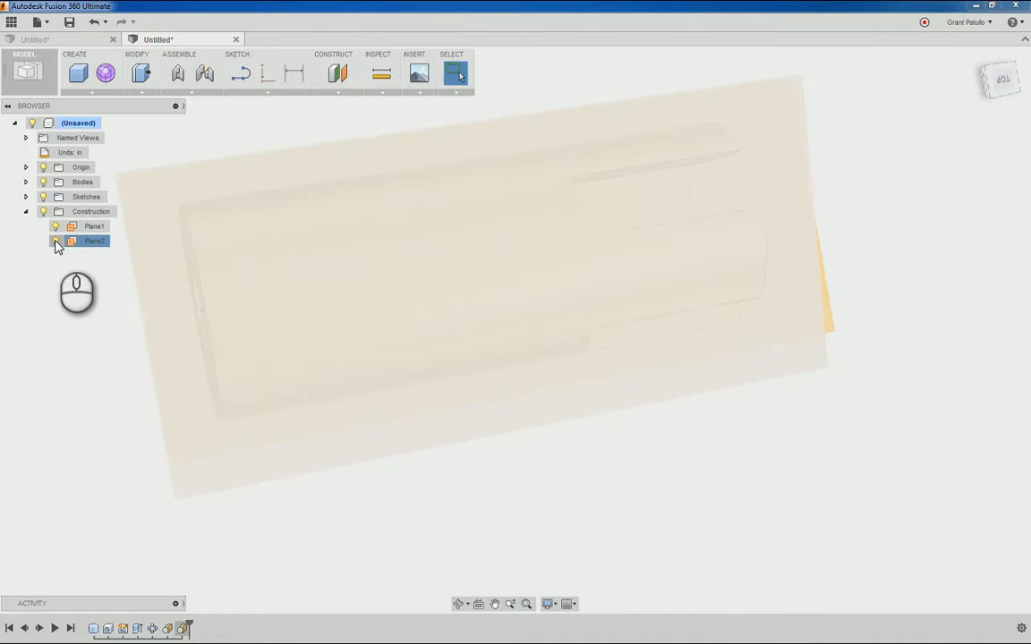
click(55, 242)
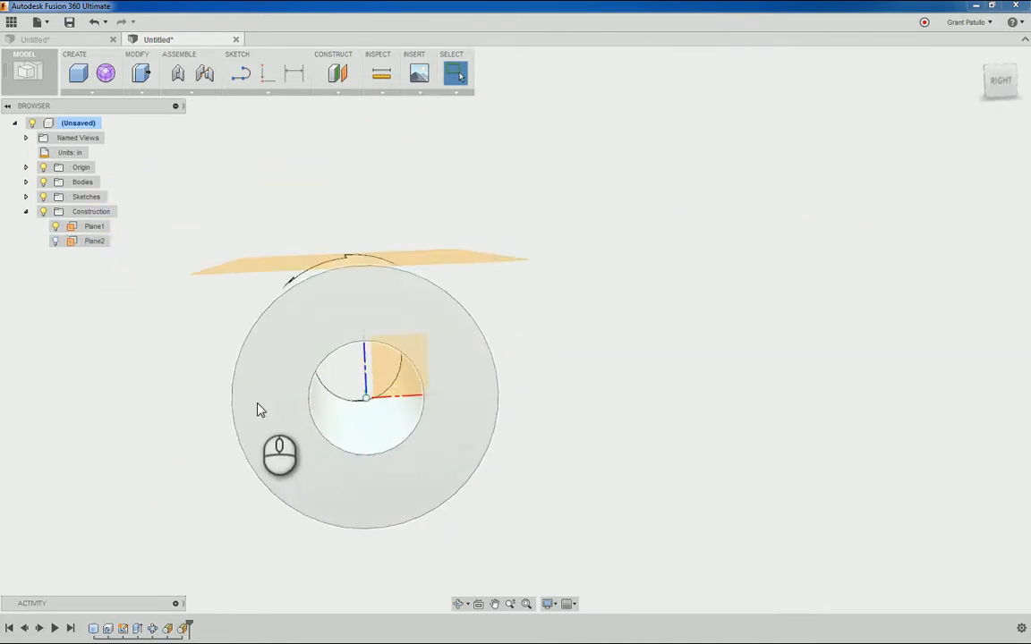
click(89, 229)
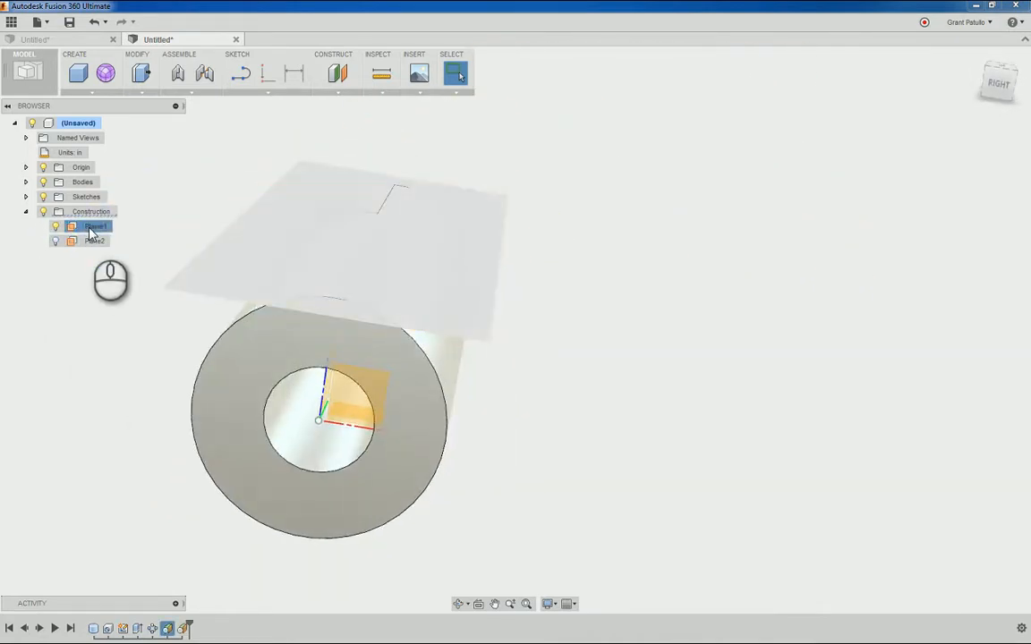
click(91, 229)
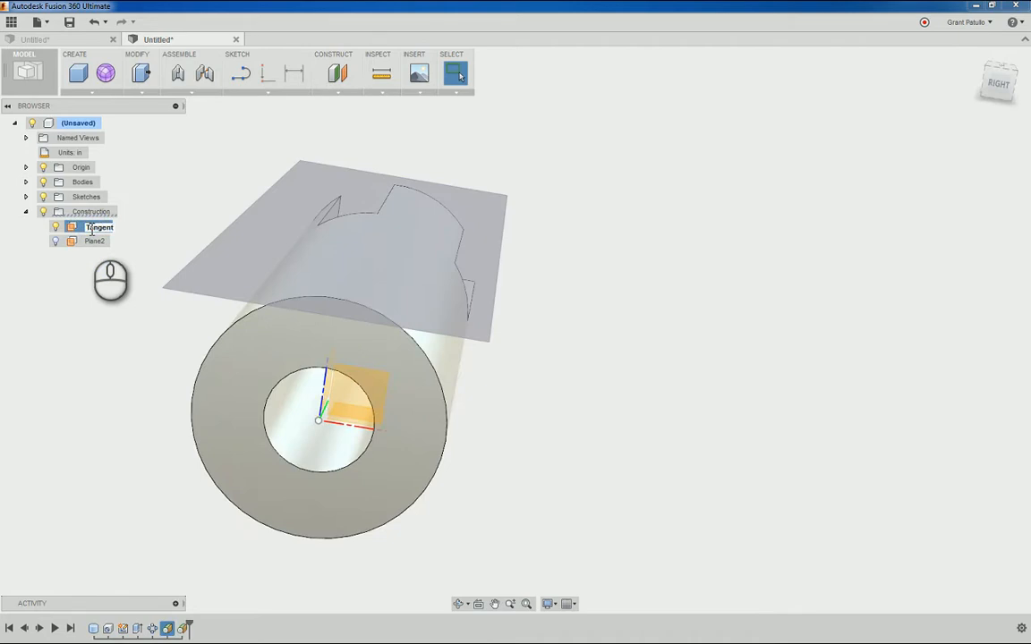
click(94, 244)
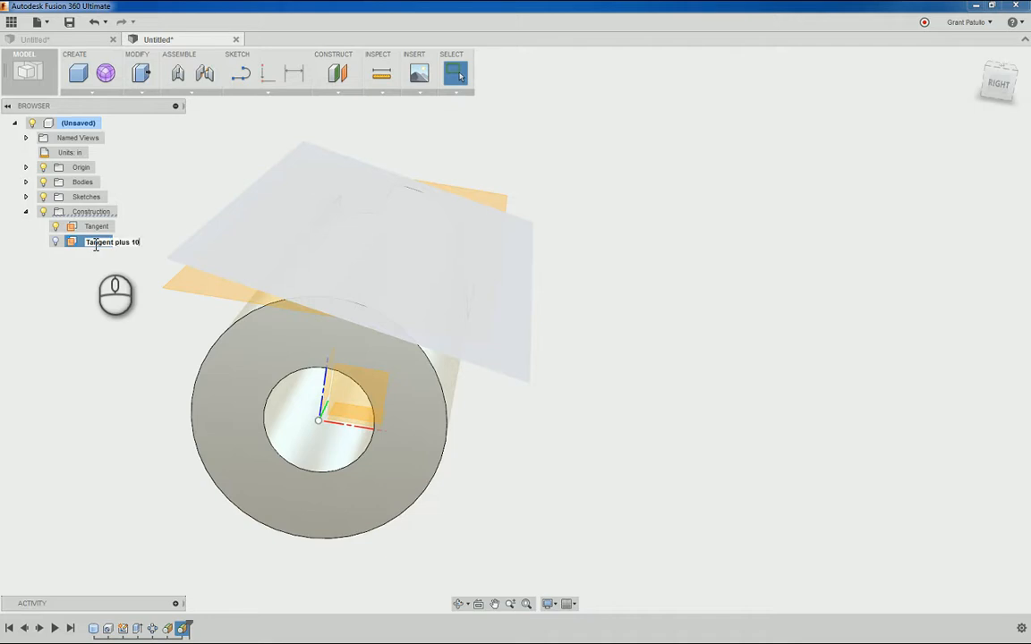
key(Return)
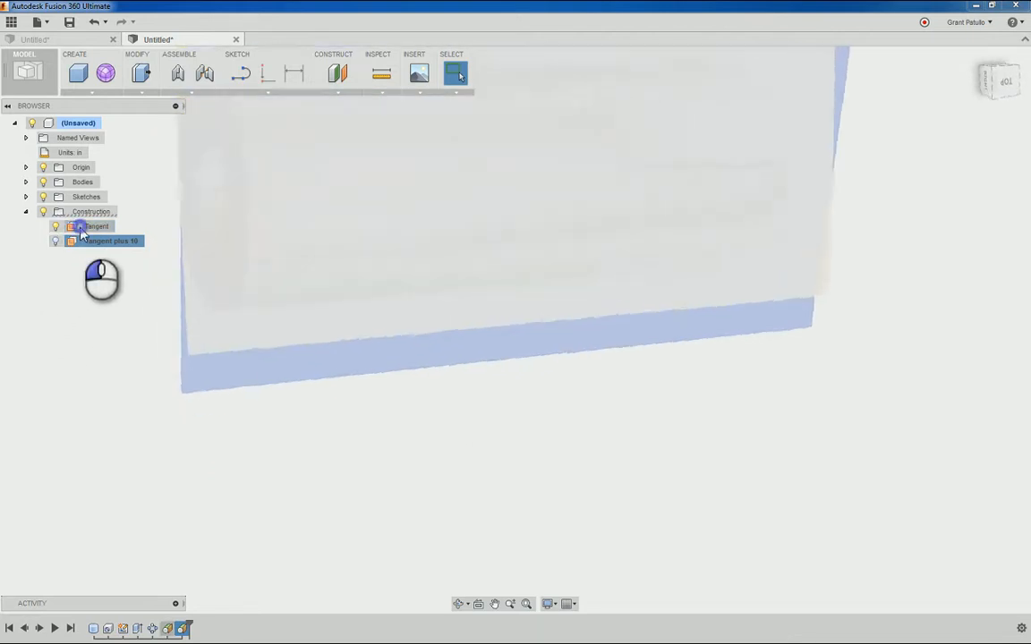
- Start a new sketch on the Tangent plane with the Line tool
click(79, 226)
shift+middle_drag(472, 288, 383, 367)
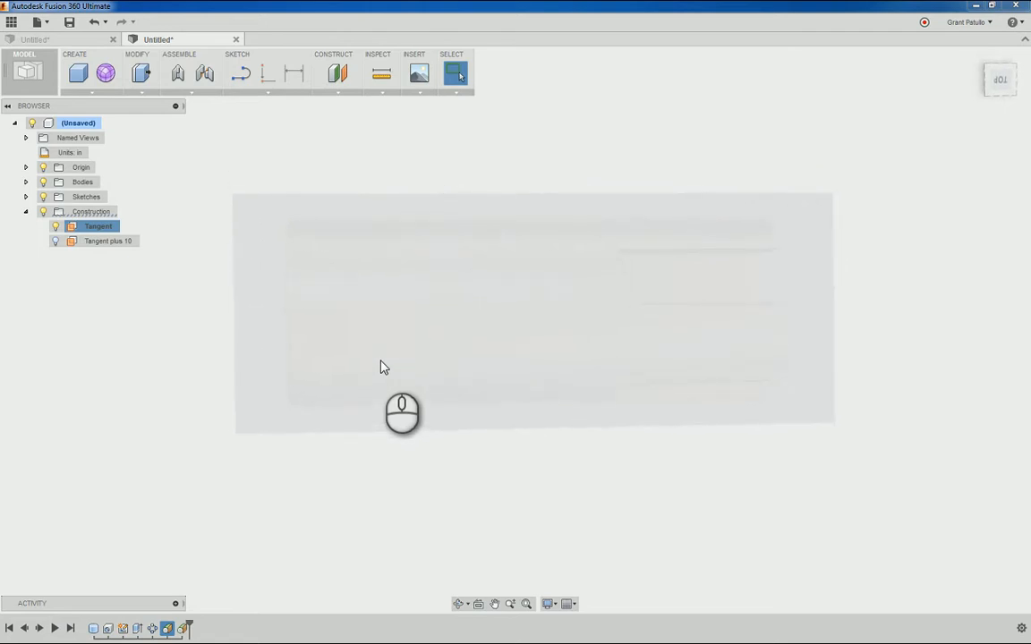
click(240, 74)
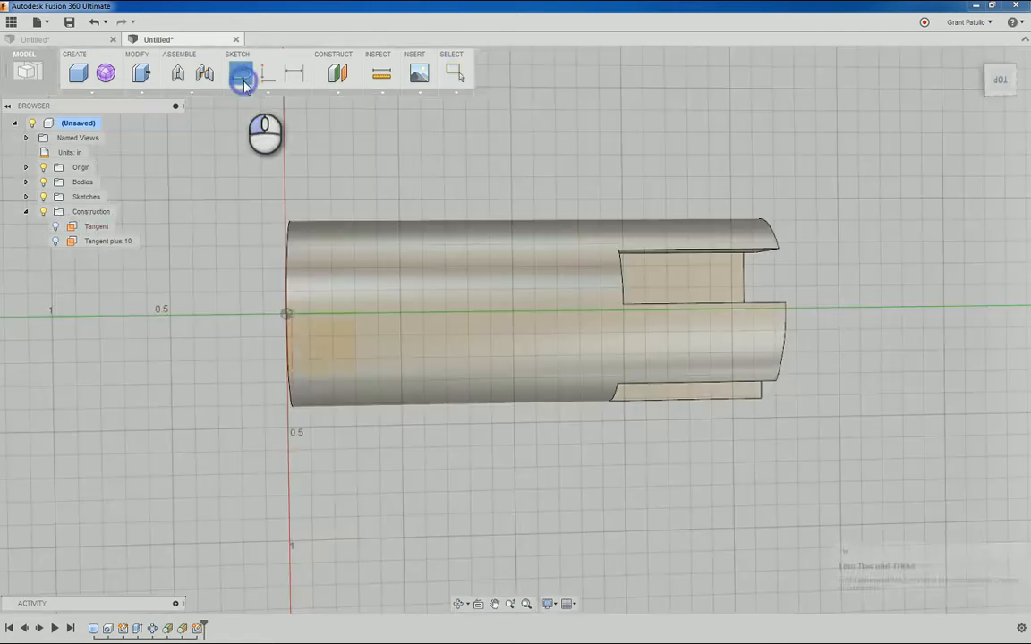
click(289, 318)
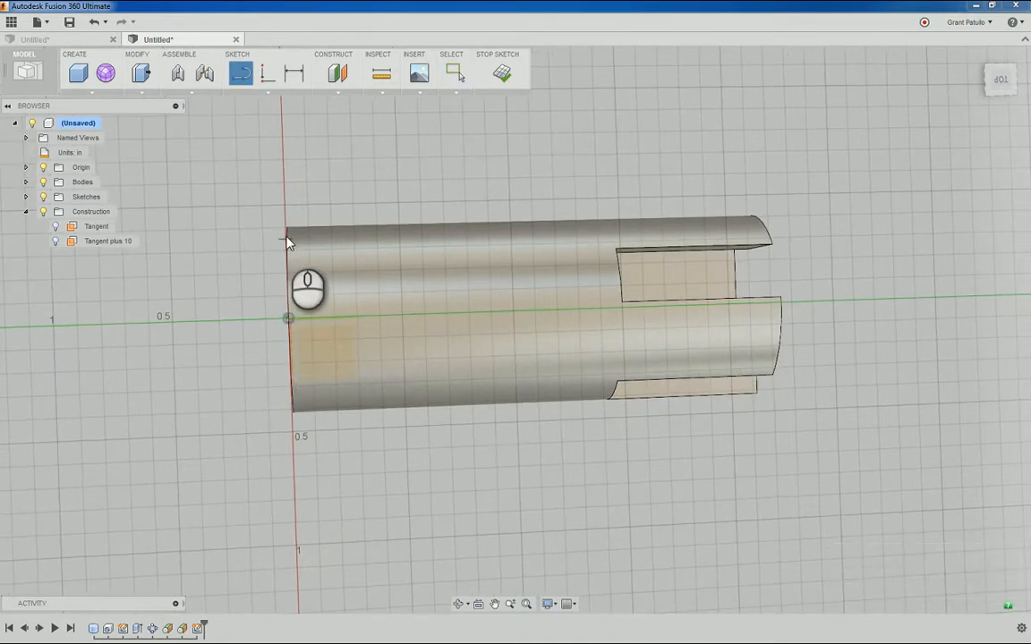
scroll(349, 255, down, 1)
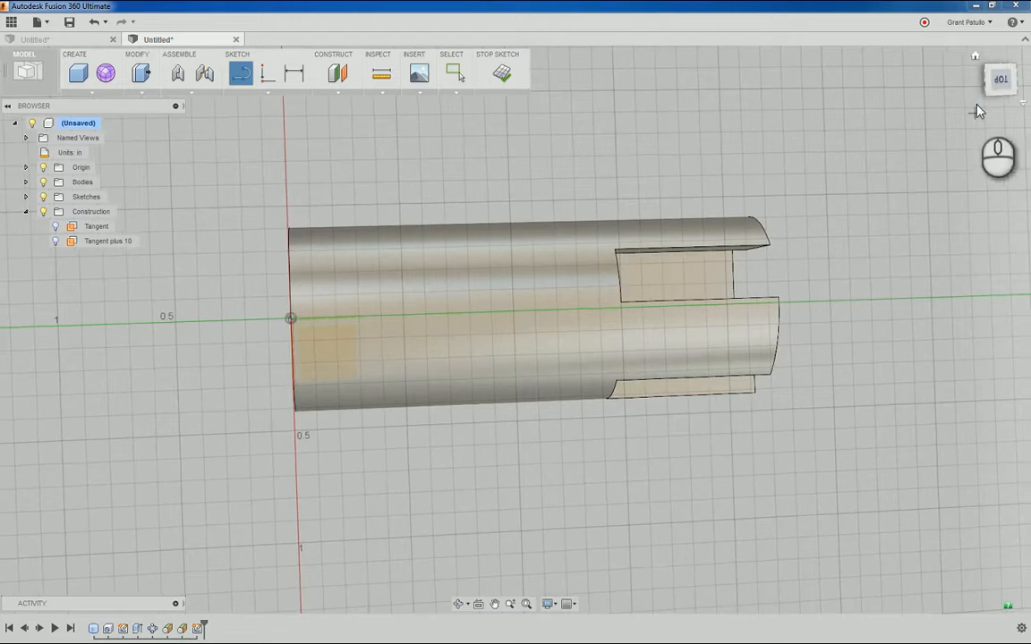
click(1000, 79)
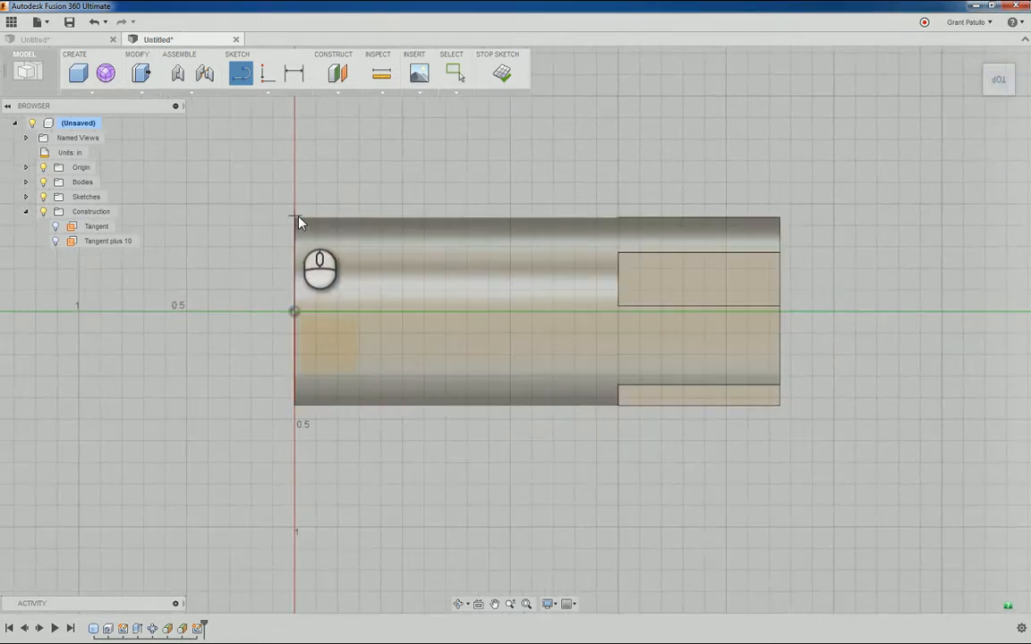
mouse_move(1011, 95)
mouse_down()
mouse_move(996, 82)
mouse_move(1006, 98)
mouse_up()
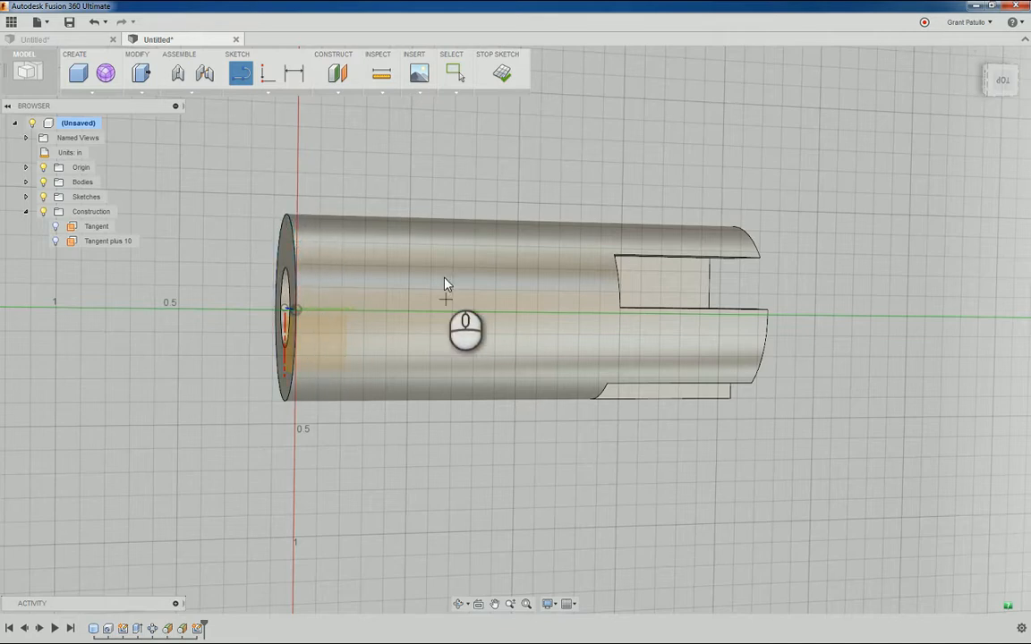
click(1004, 88)
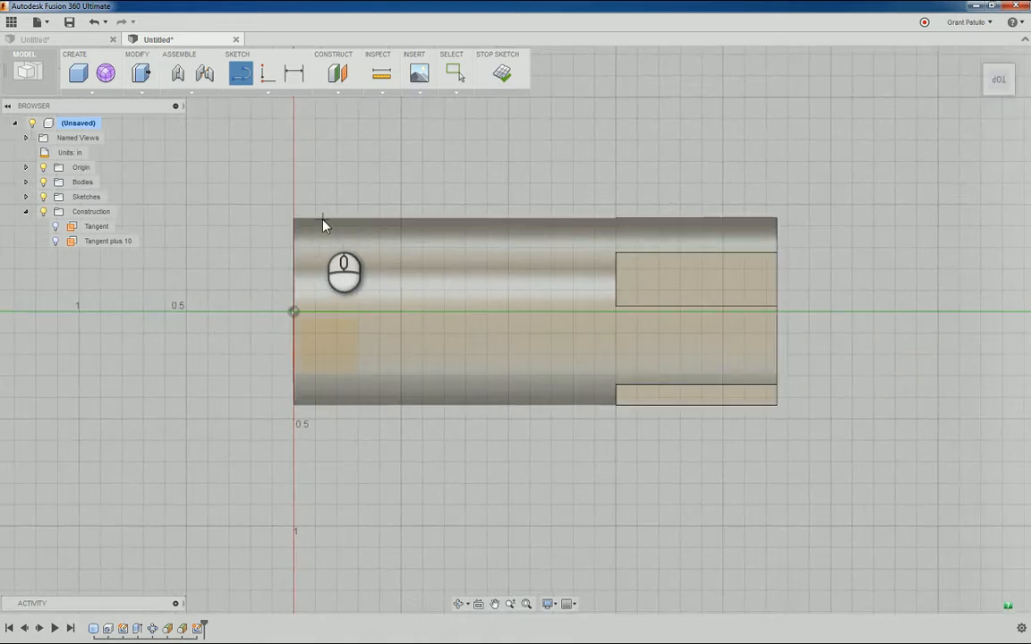
- Draw a 0.5 in line along the cylinder's long side edge, starting at the corner of the un-notched end
click(295, 222)
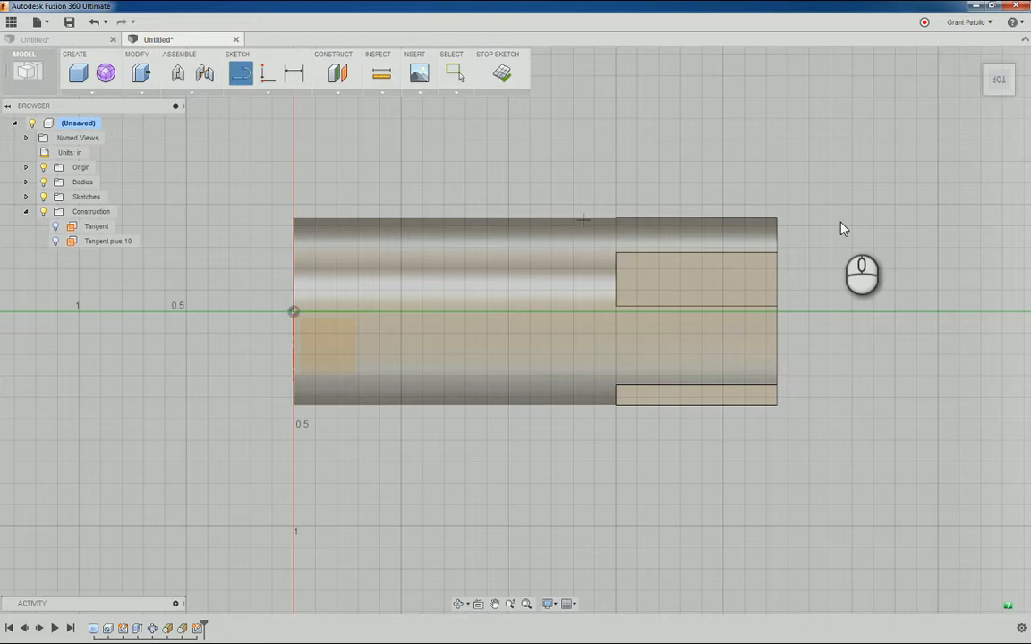
click(776, 222)
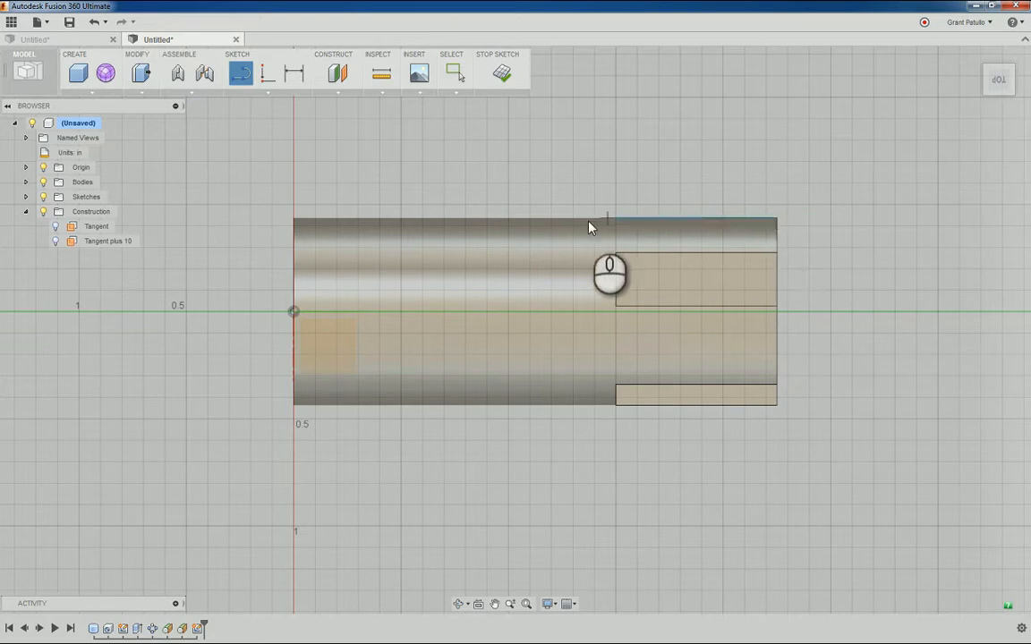
click(294, 219)
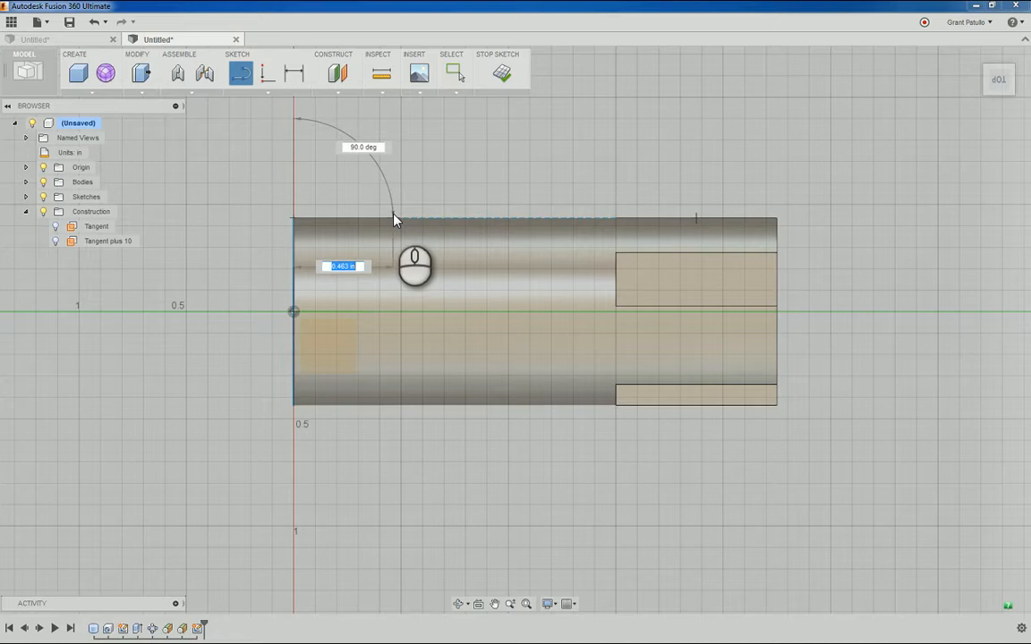
text(.5)
key(Tab)
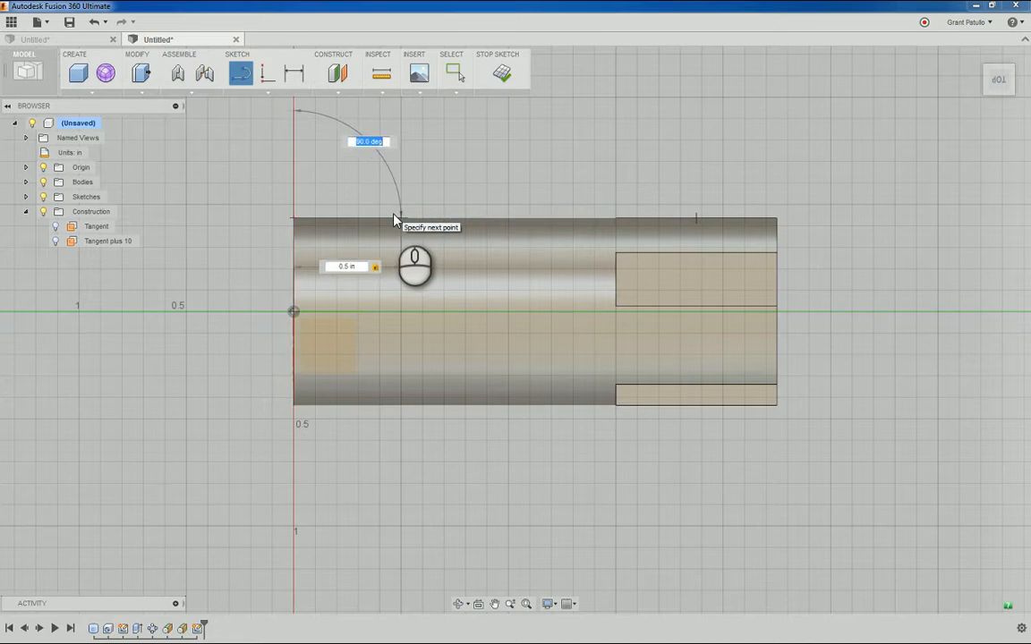
click(394, 219)
right_click(400, 193)
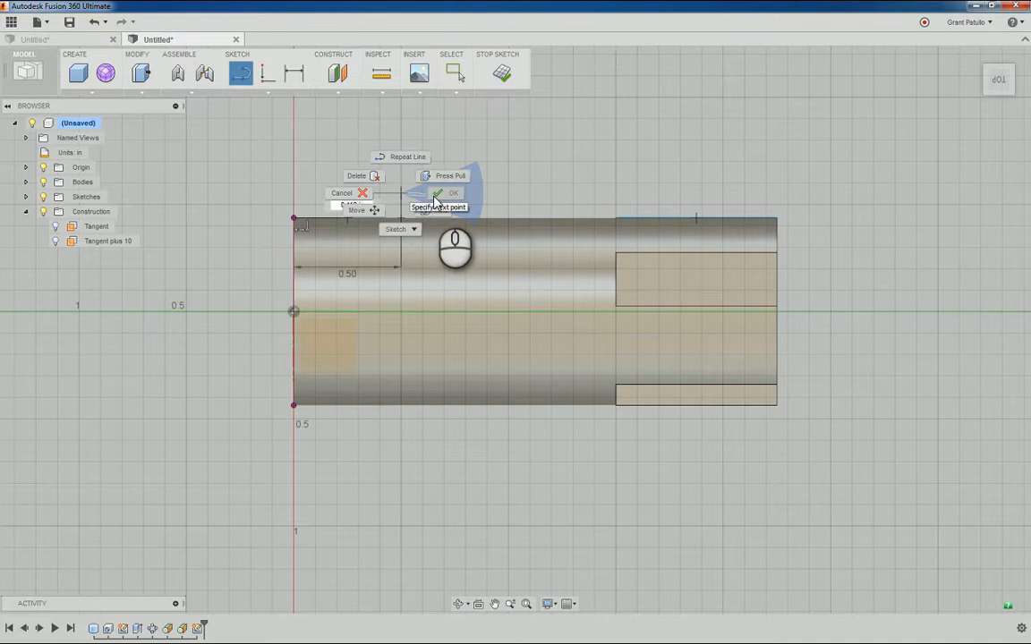
click(435, 197)
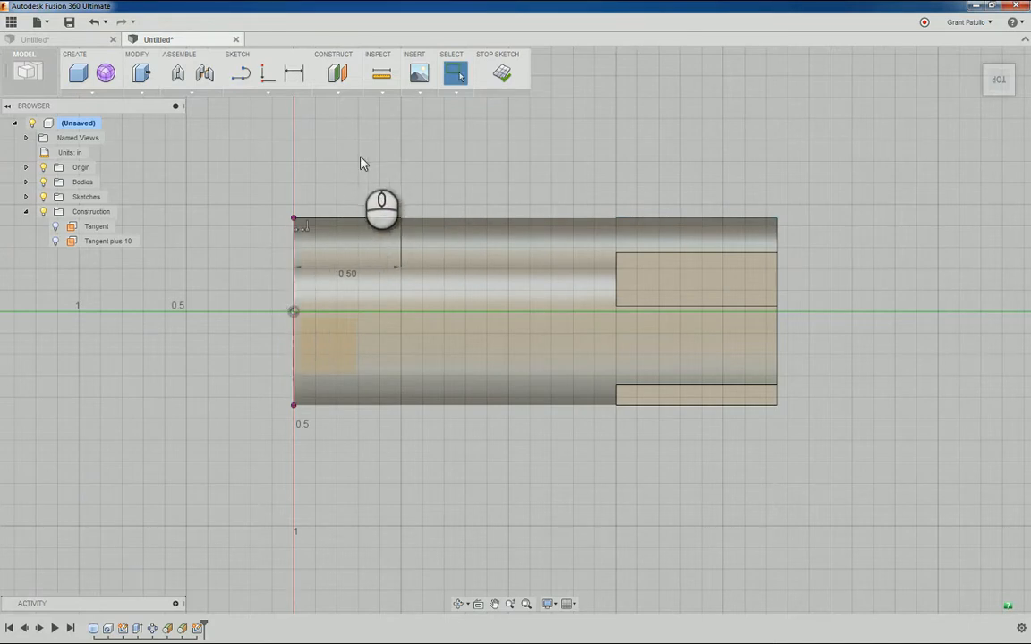
- Convert the 0.5 in line to a construction line
click(365, 221)
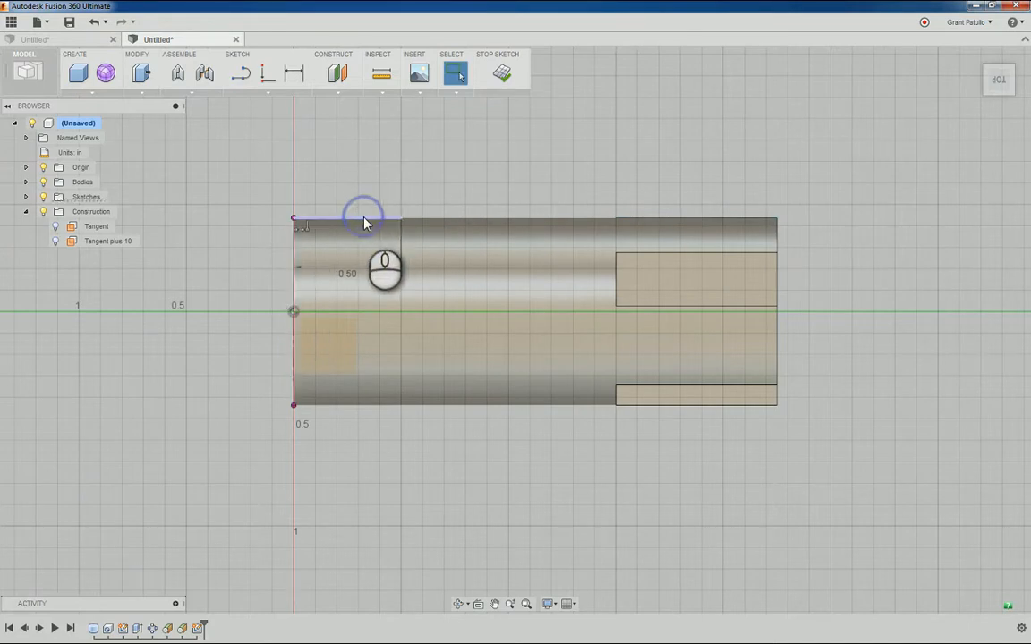
right_click(363, 224)
click(361, 294)
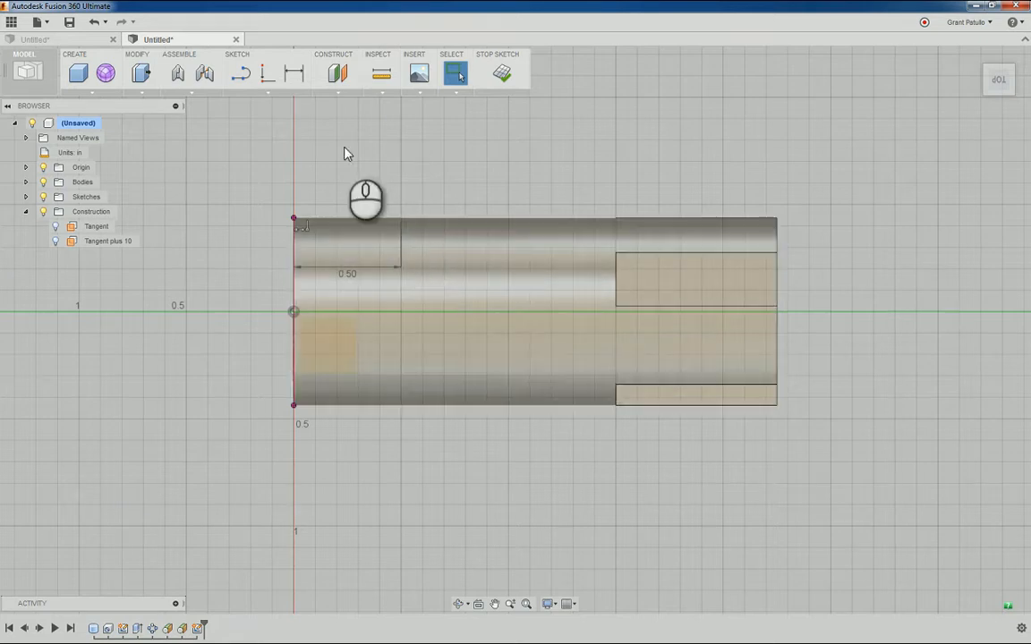
- Begin a center-to-center slot just outside the cylinder's side edge, level with the 0.5 in construction line's end, about 0.525 in long at 150 degrees
click(267, 91)
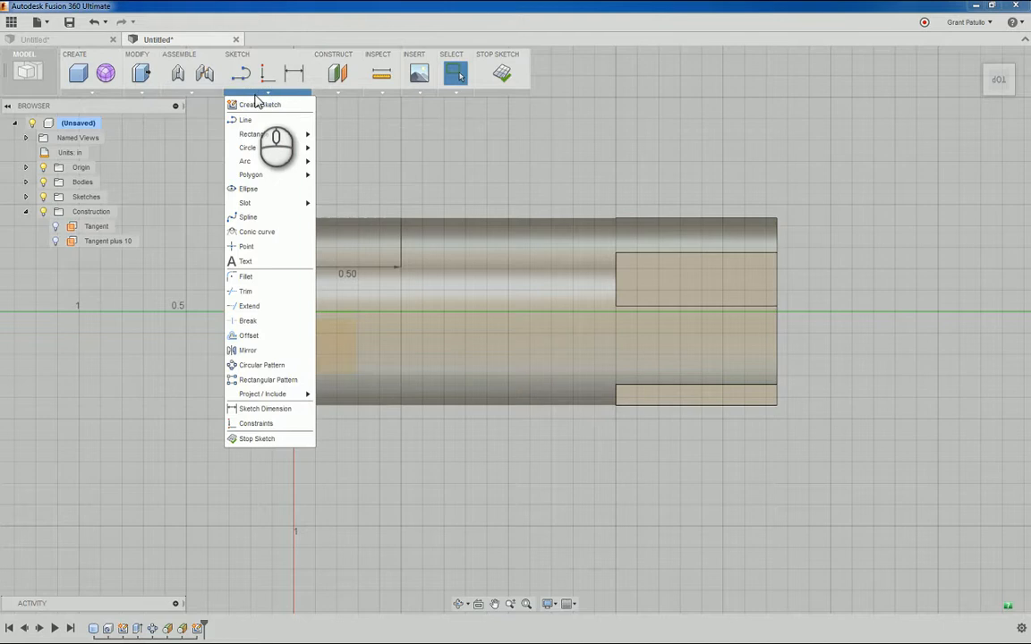
mouse_move(294, 202)
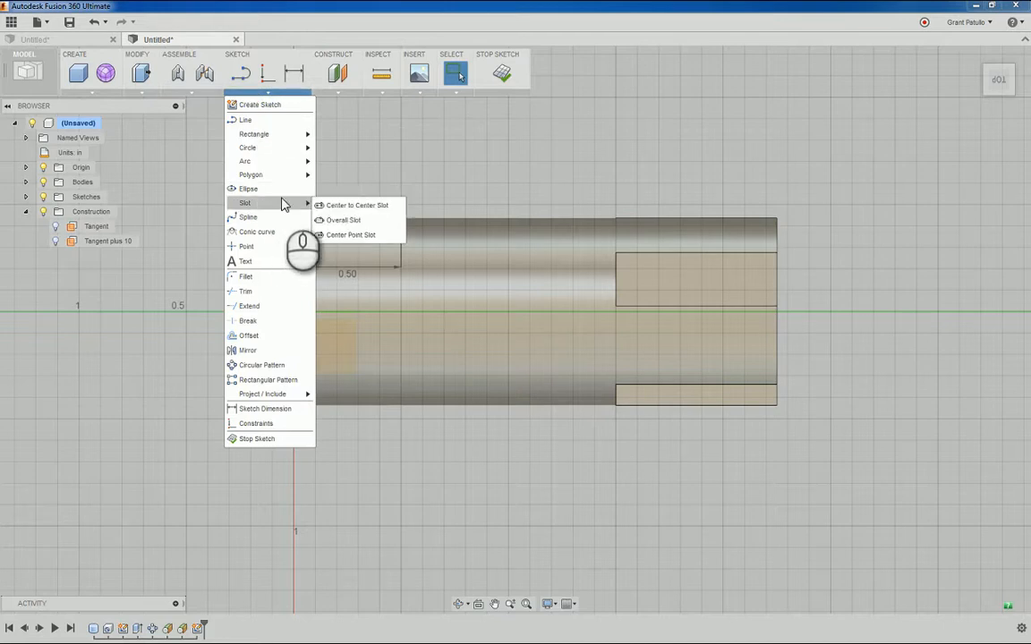
click(358, 206)
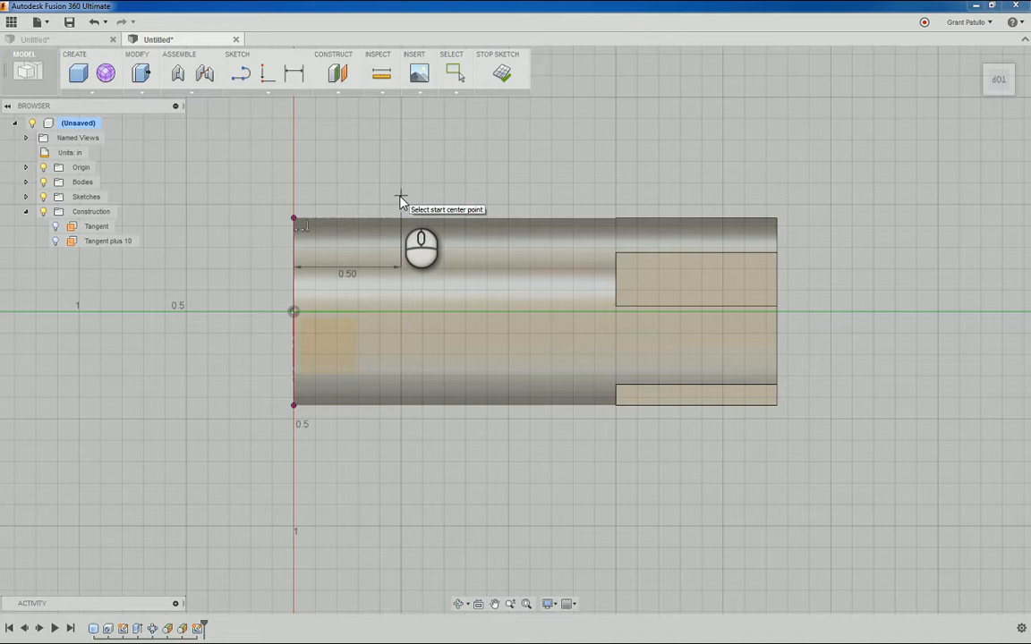
click(400, 197)
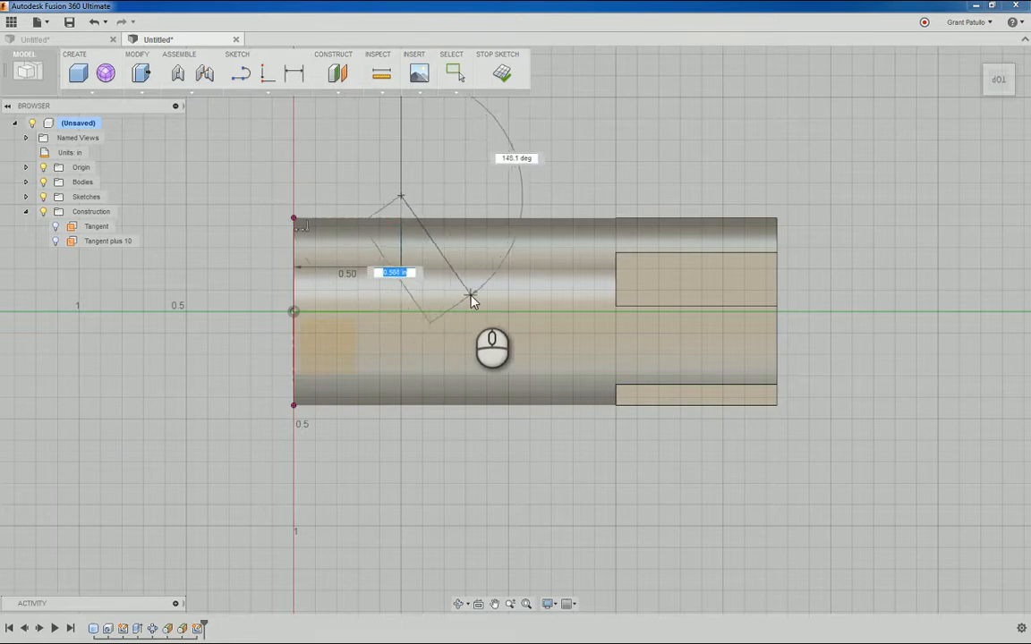
key(Tab)
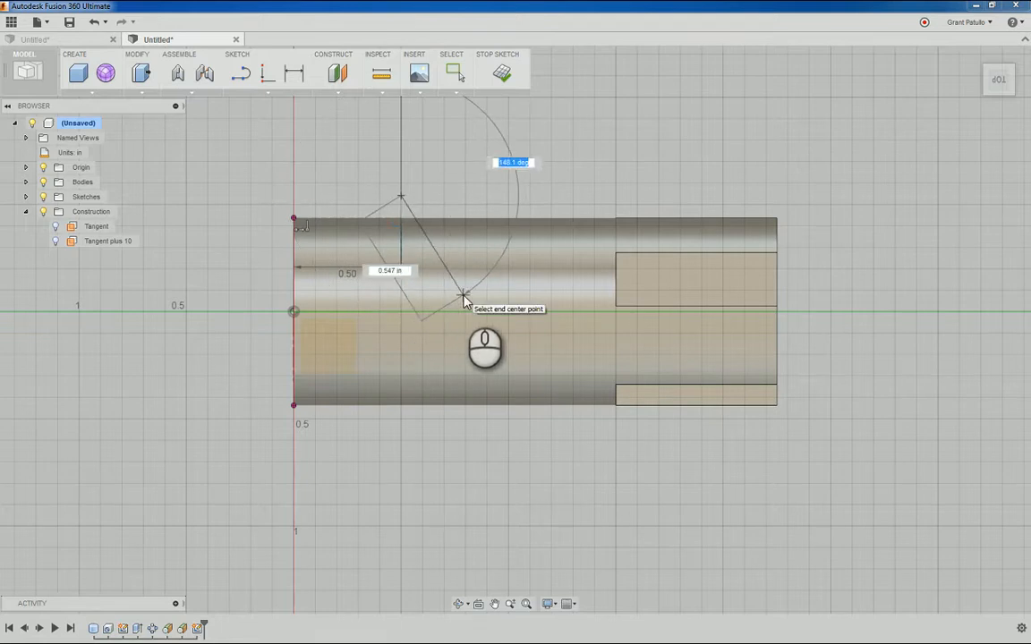
text(150.)
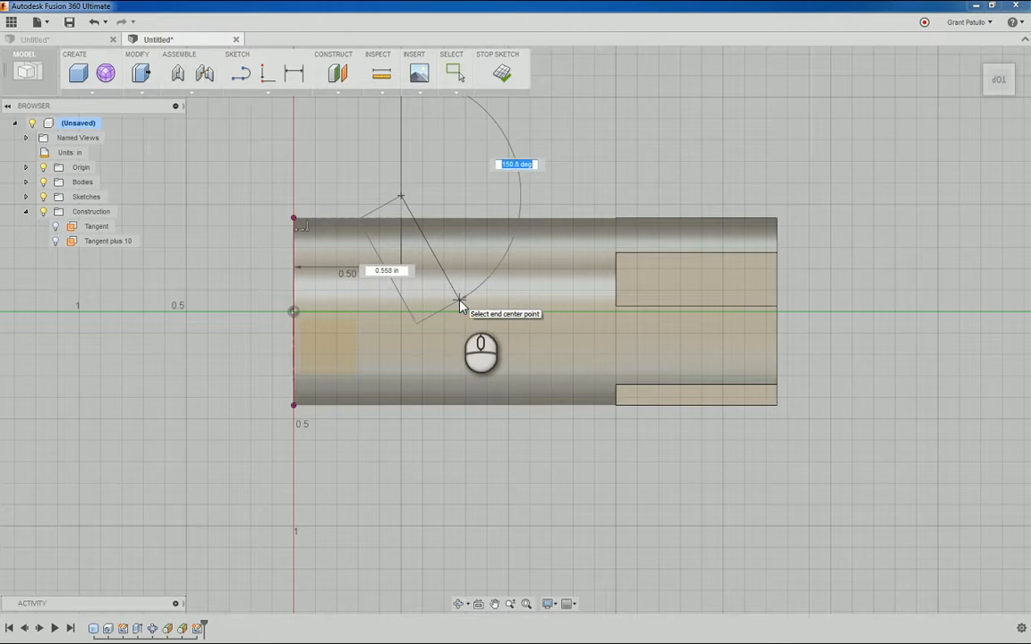
text(150)
key(Tab)
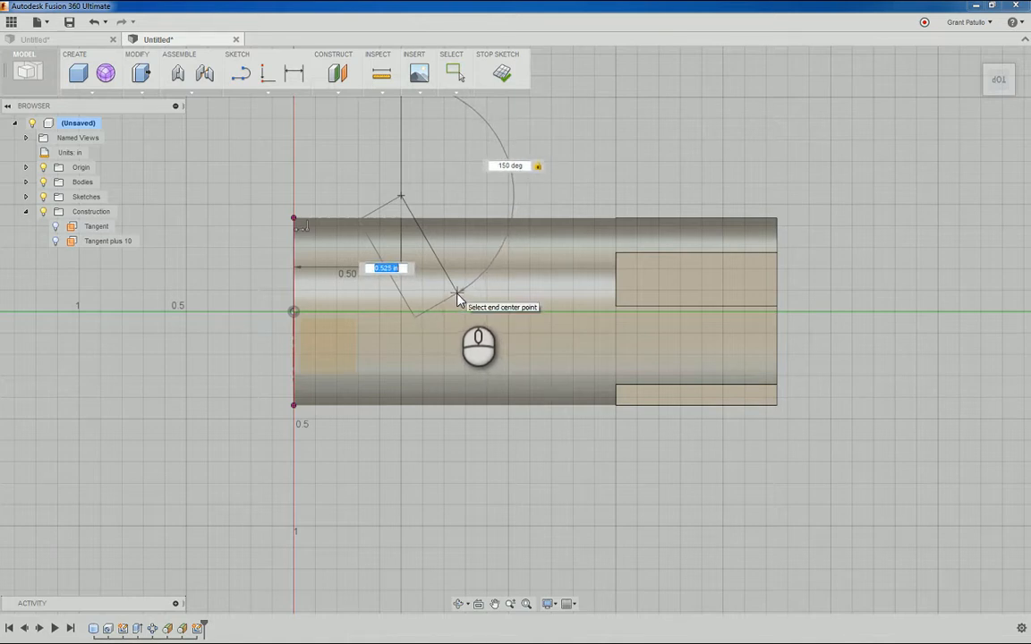
key(Tab)
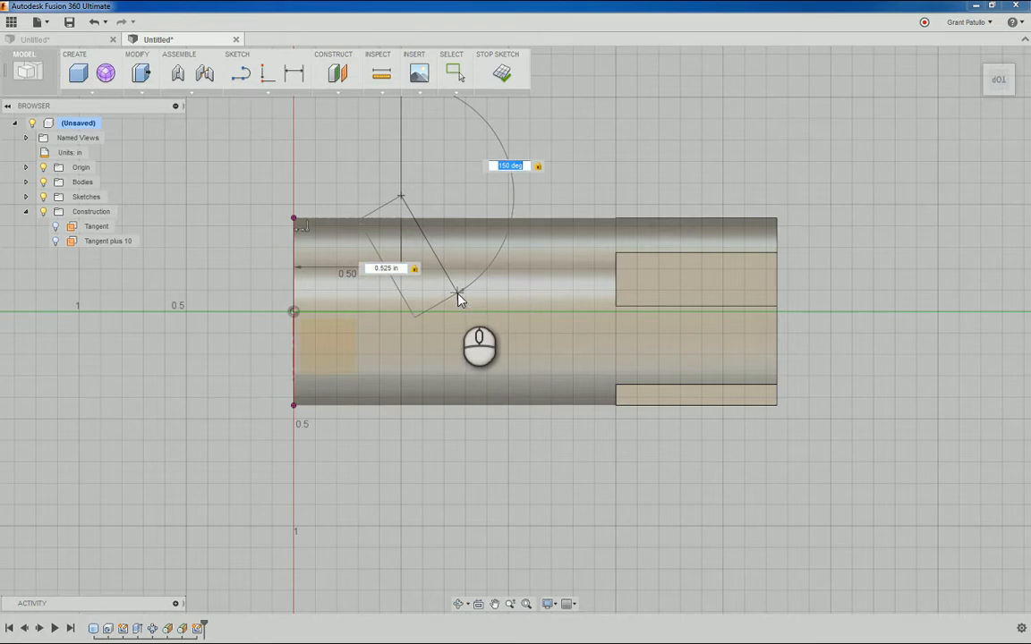
click(456, 294)
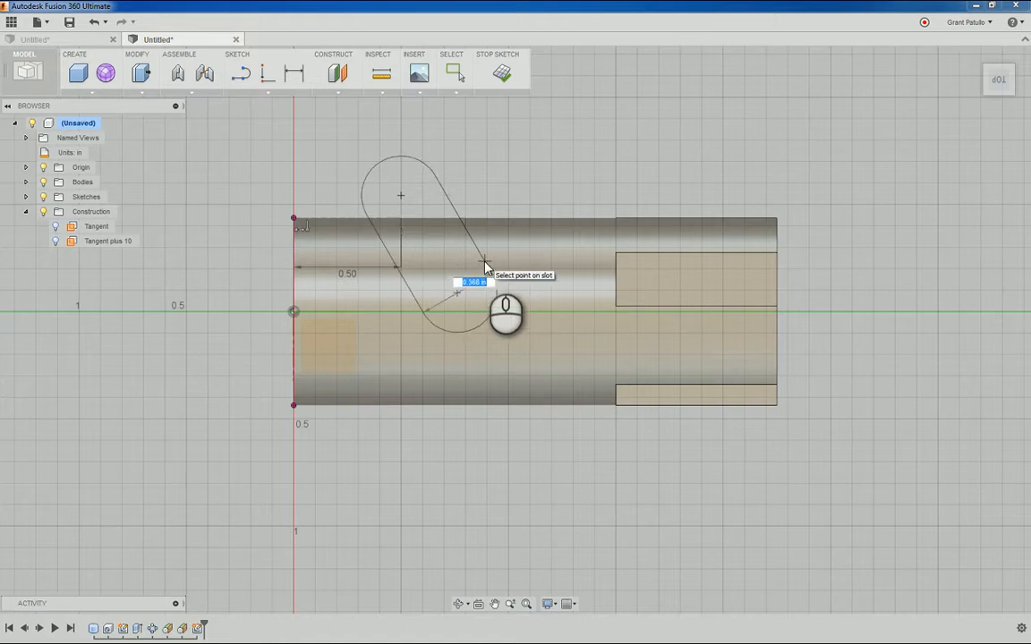
- Set the slot's width to 0.27 in and finish placing it
key(BackSpace)
text(.27)
key(Tab)
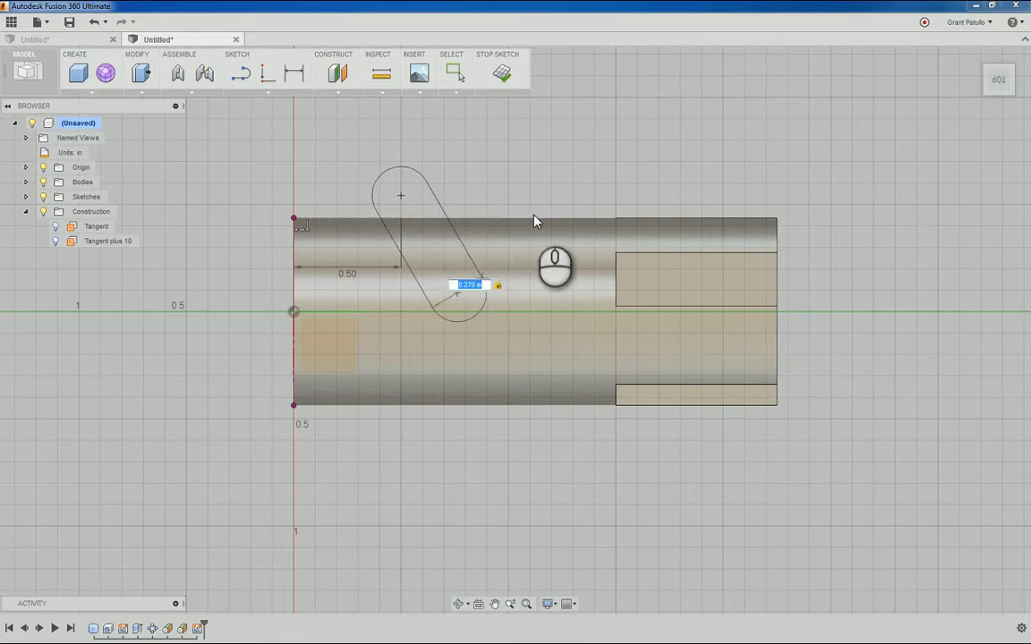
click(505, 190)
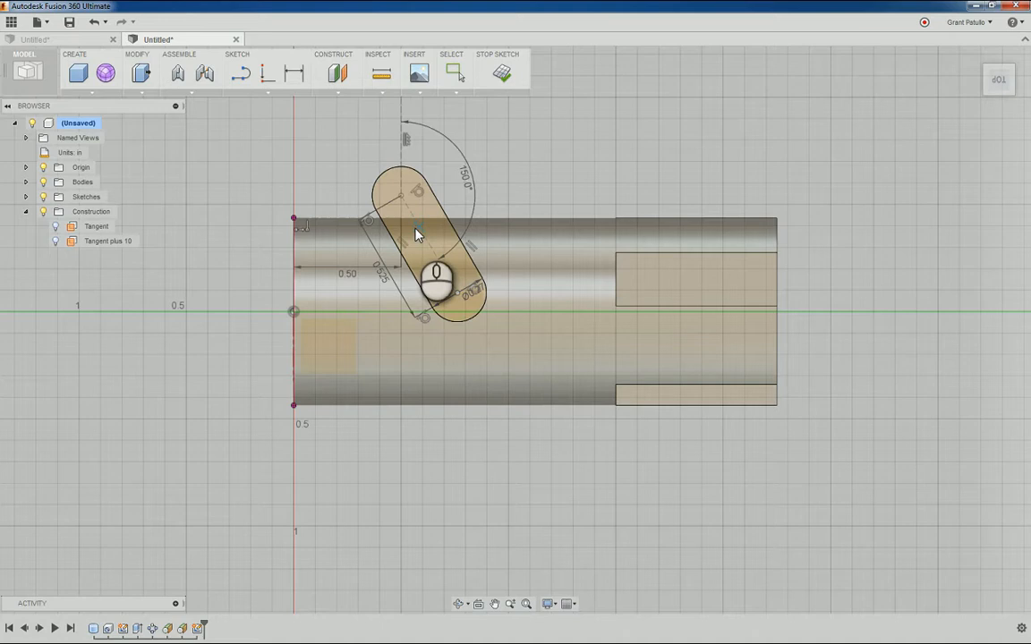
- Set the slot's center-to-center length to 0.375 in
click(456, 73)
click(379, 273)
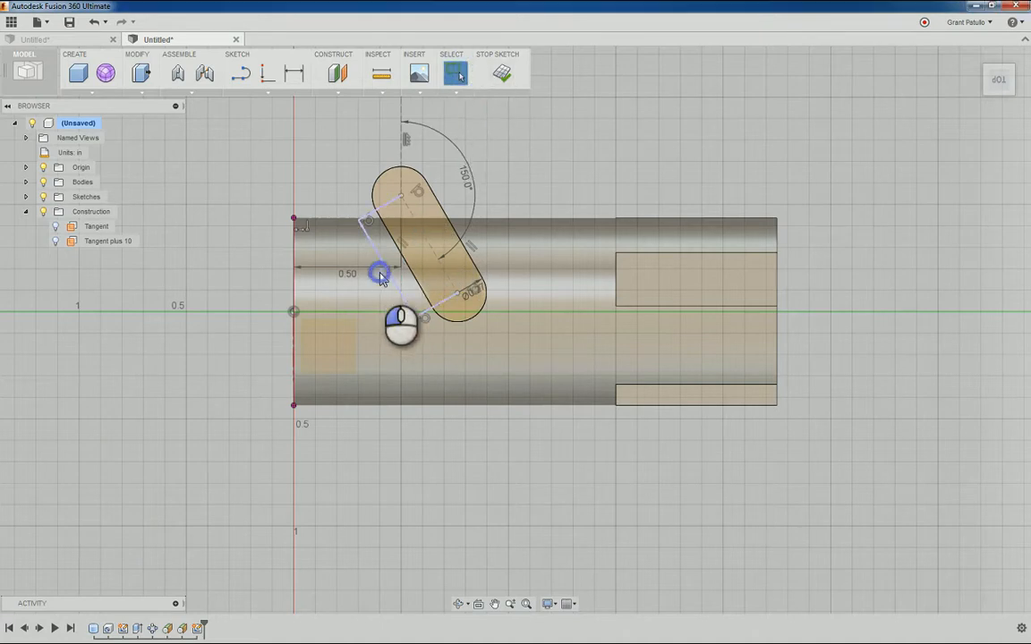
double_click(380, 274)
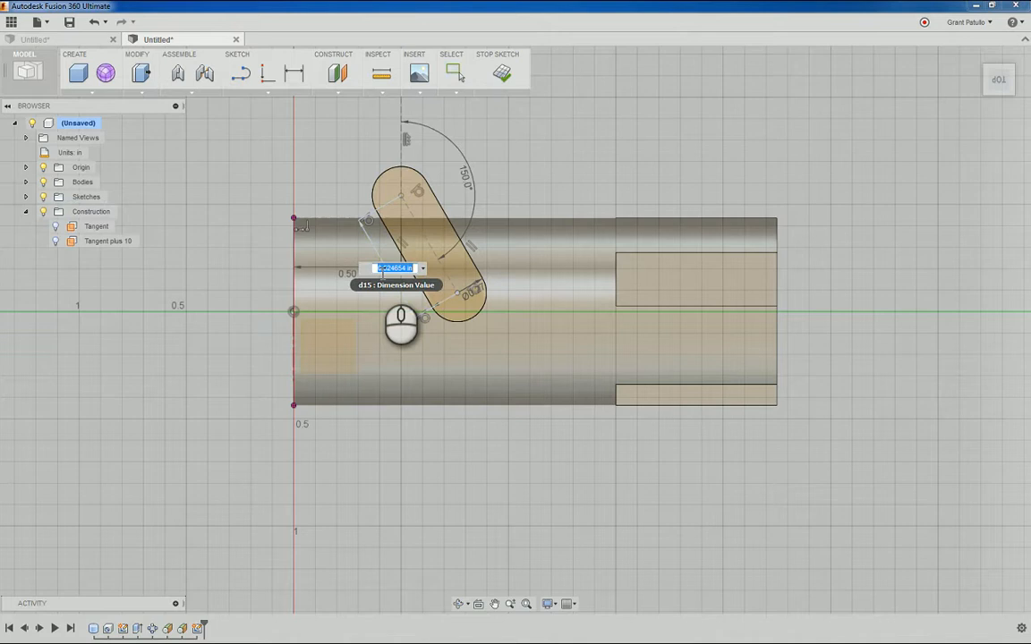
text(.375)
key(Return)
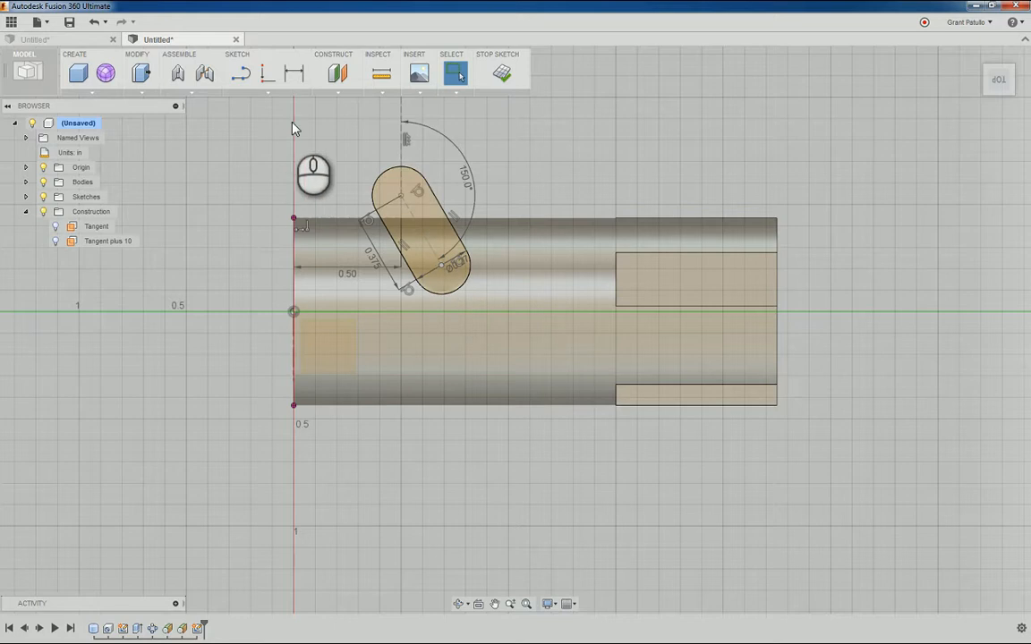
click(237, 93)
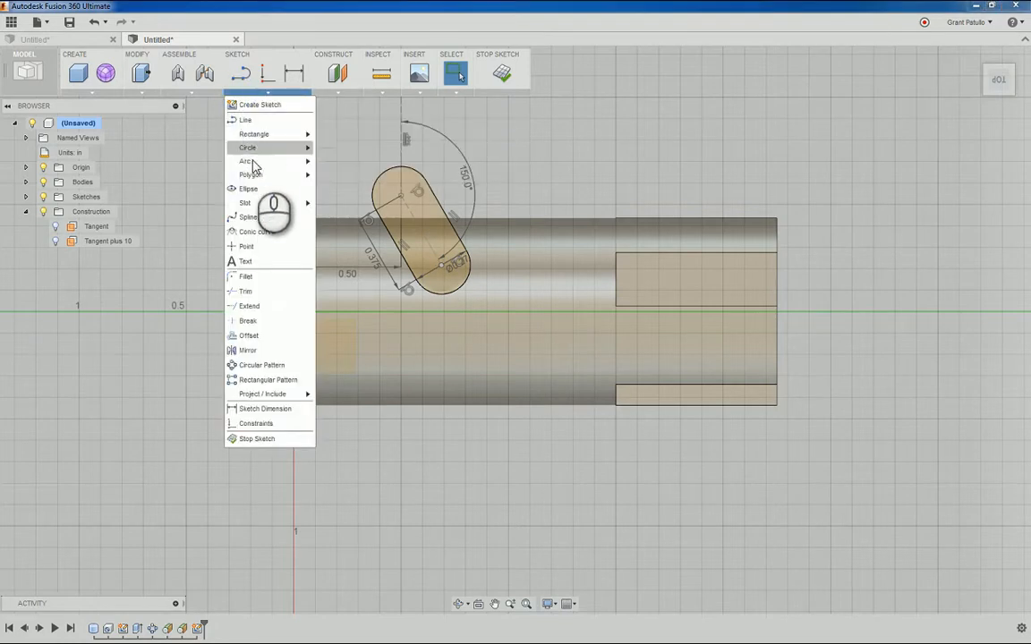
mouse_move(299, 162)
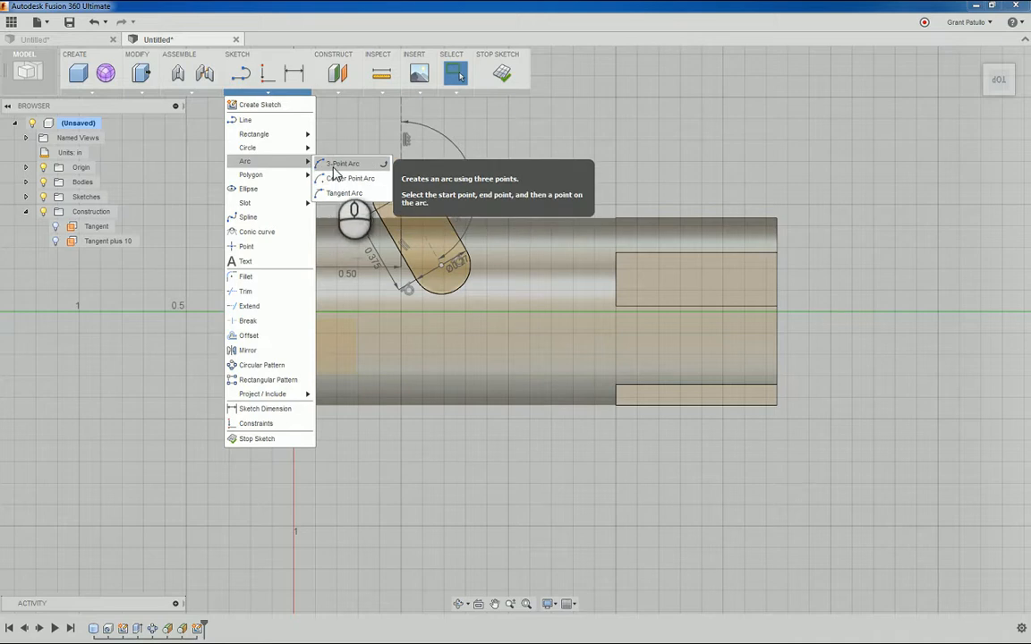
click(337, 167)
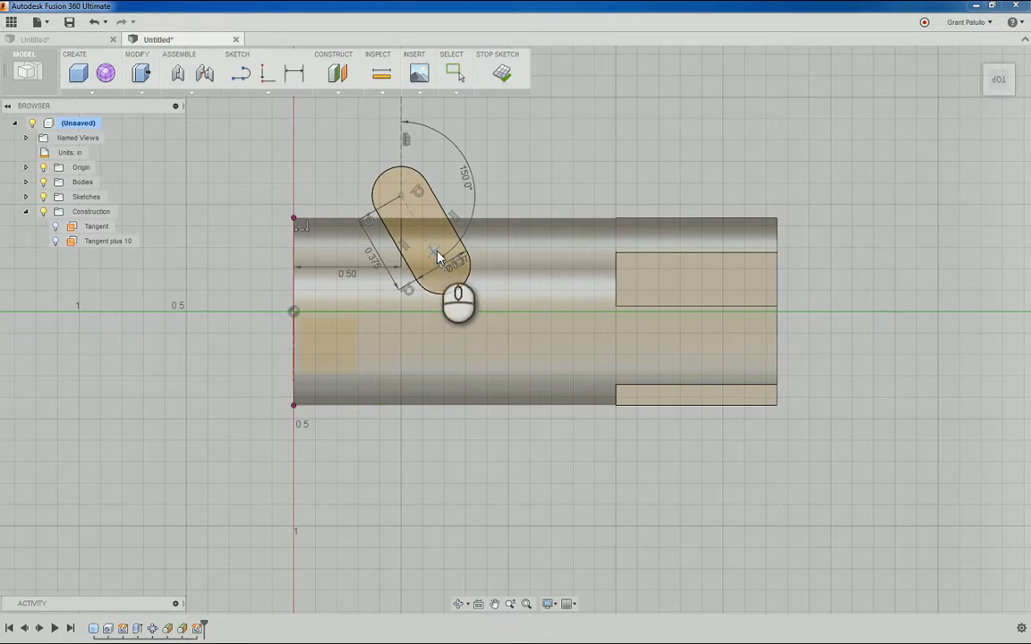
click(437, 249)
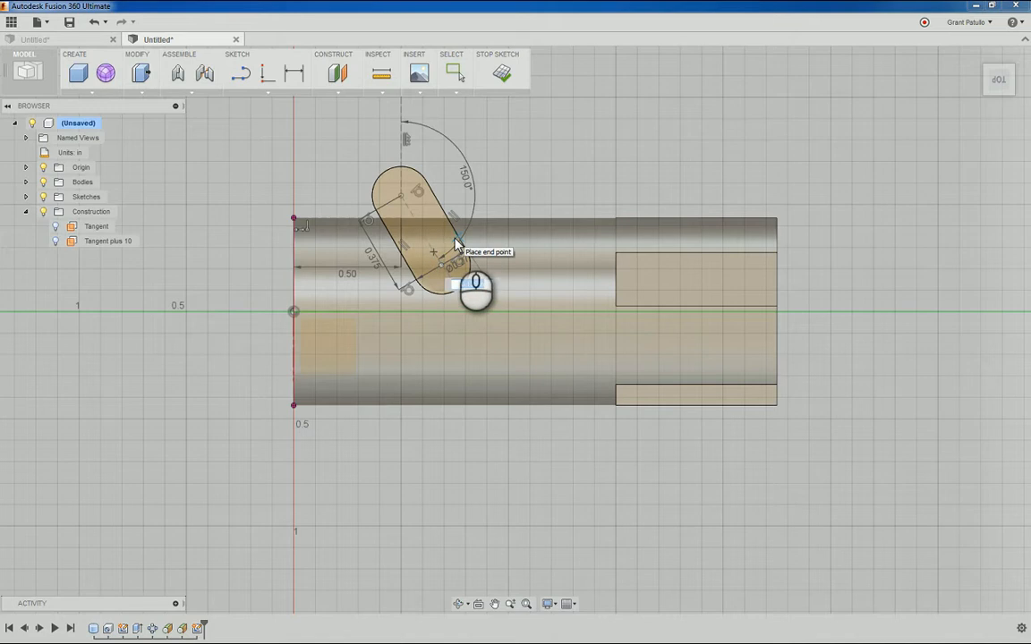
click(458, 236)
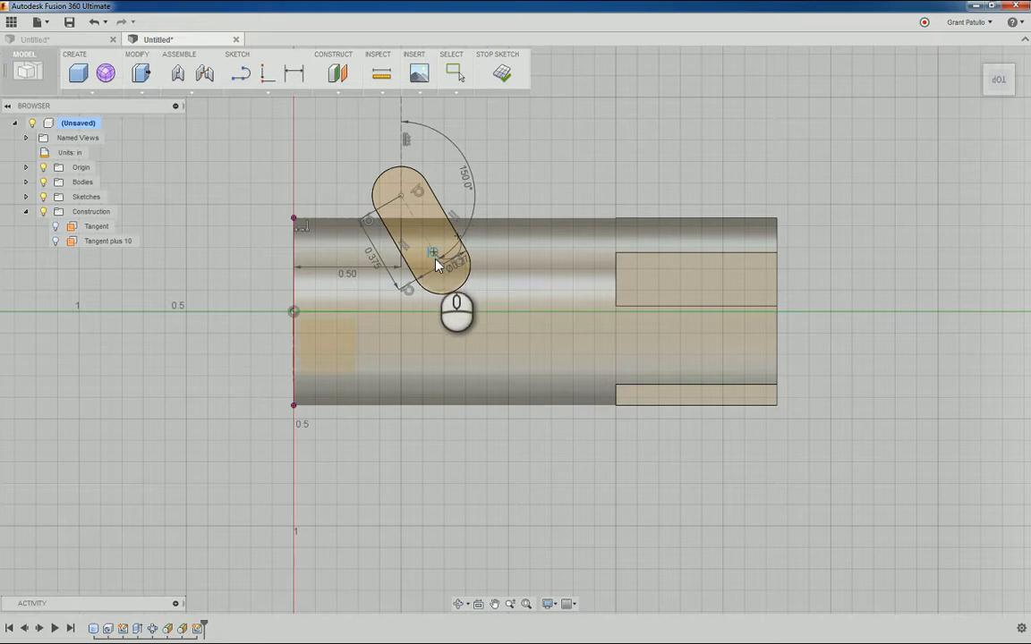
key(Escape)
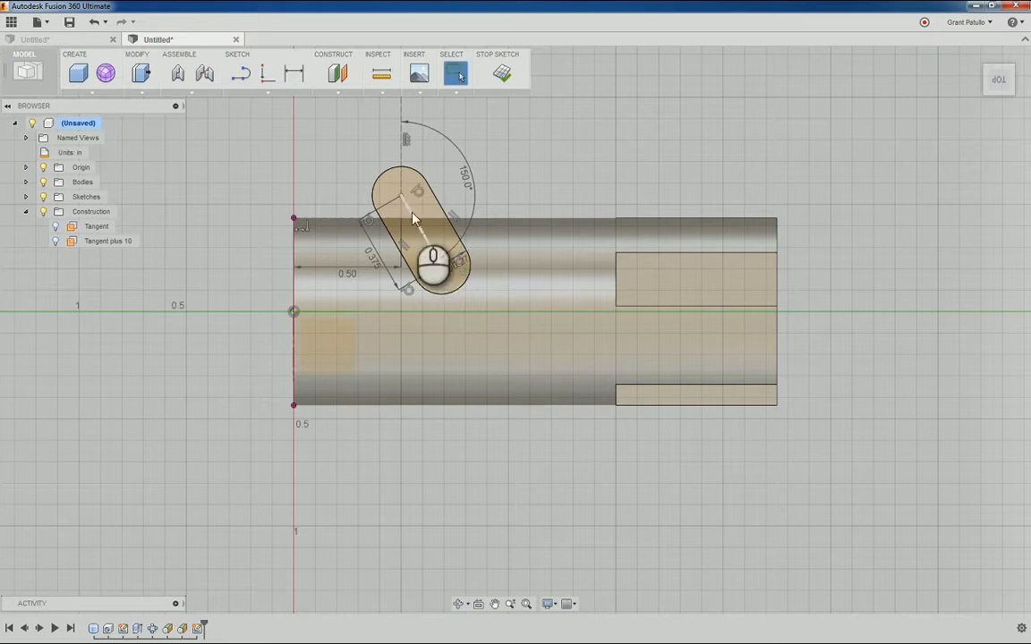
- Draw a center point arc across the slot's inner end, centred on the slot's centerline just short of the end center, joining both straight sides
click(268, 93)
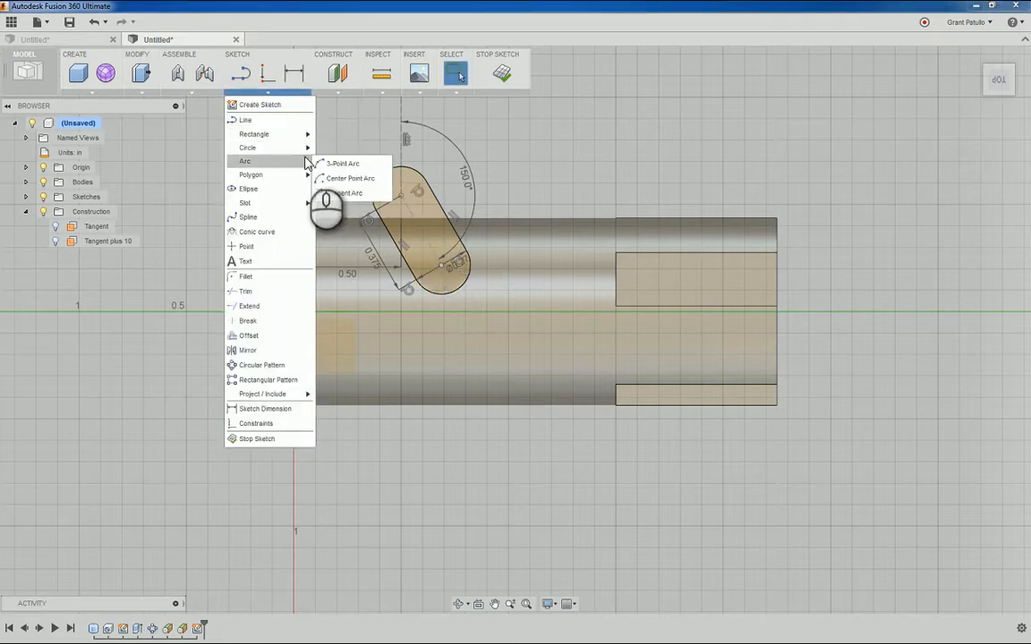
click(350, 178)
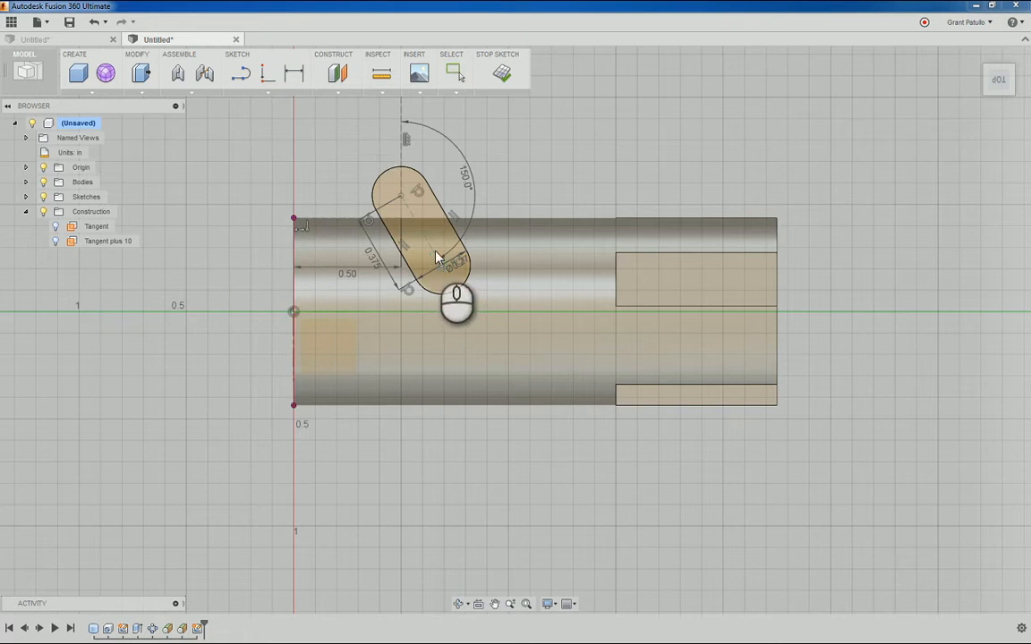
click(436, 252)
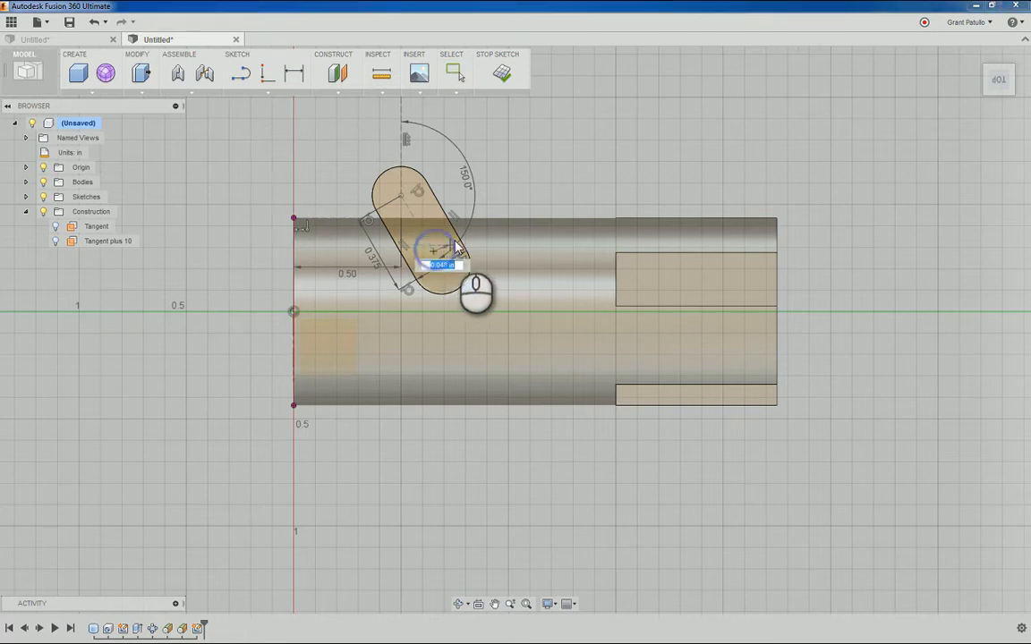
click(410, 272)
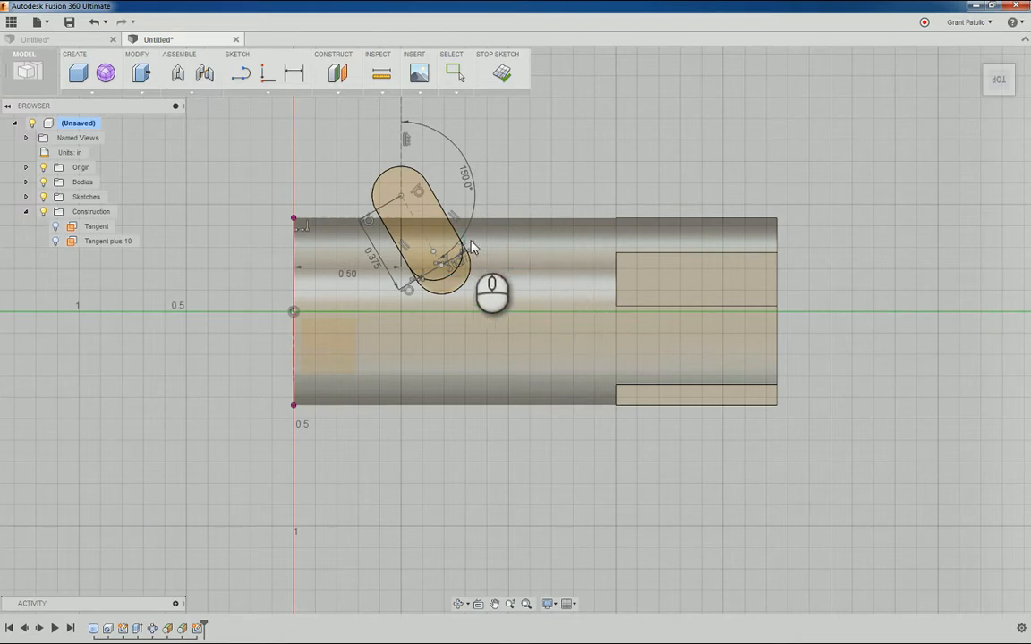
- Cut the main slot profile through the cylinder with a one-sided extrusion of -1.369 in
click(143, 73)
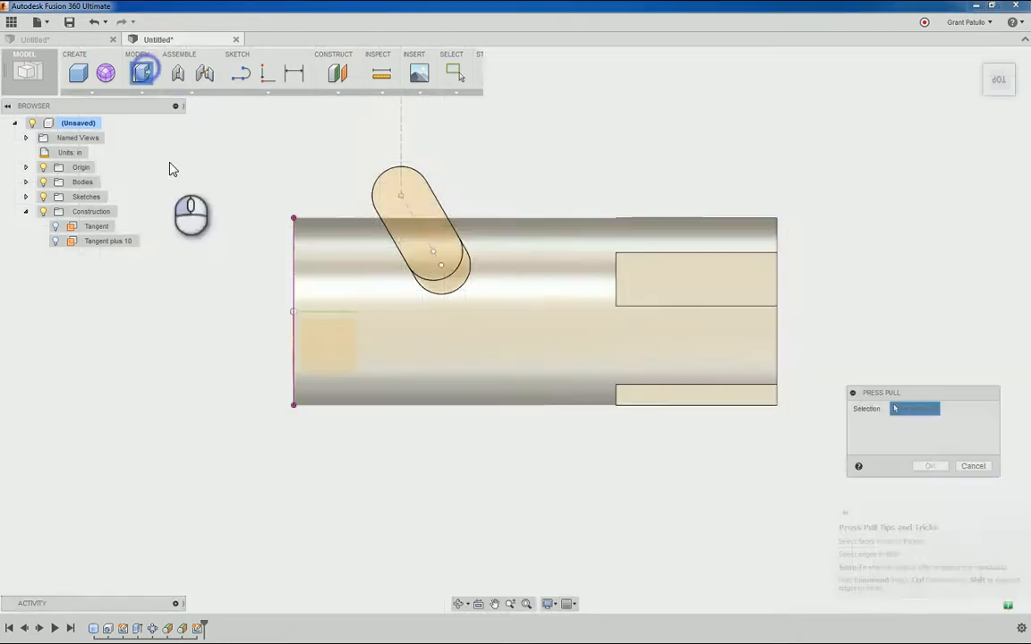
click(429, 235)
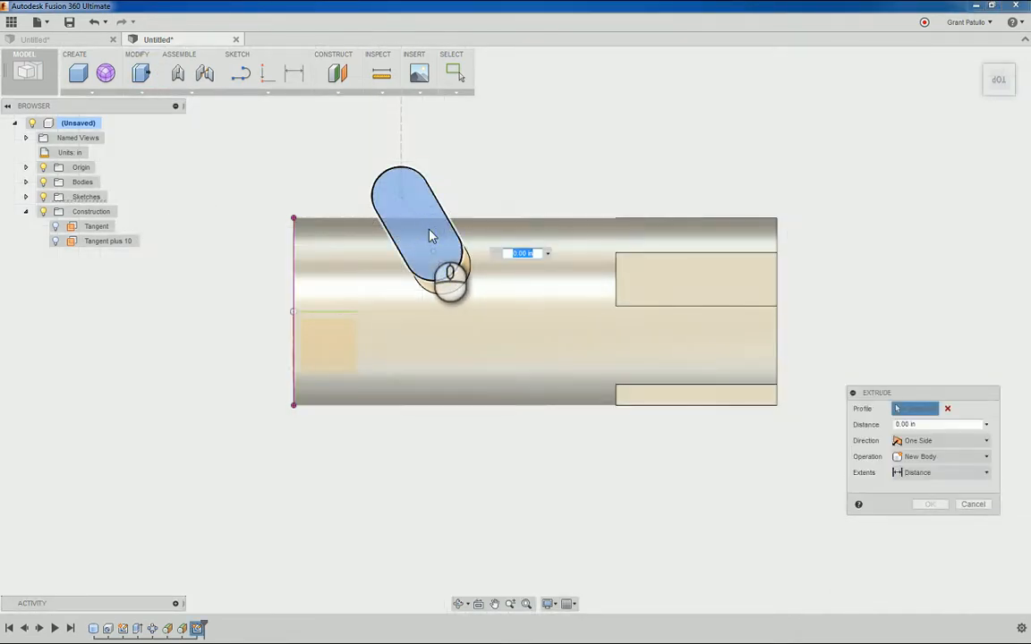
mouse_move(430, 235)
shift+middle_down()
mouse_move(502, 234)
mouse_move(414, 240)
shift+middle_up()
drag(440, 230, 363, 205)
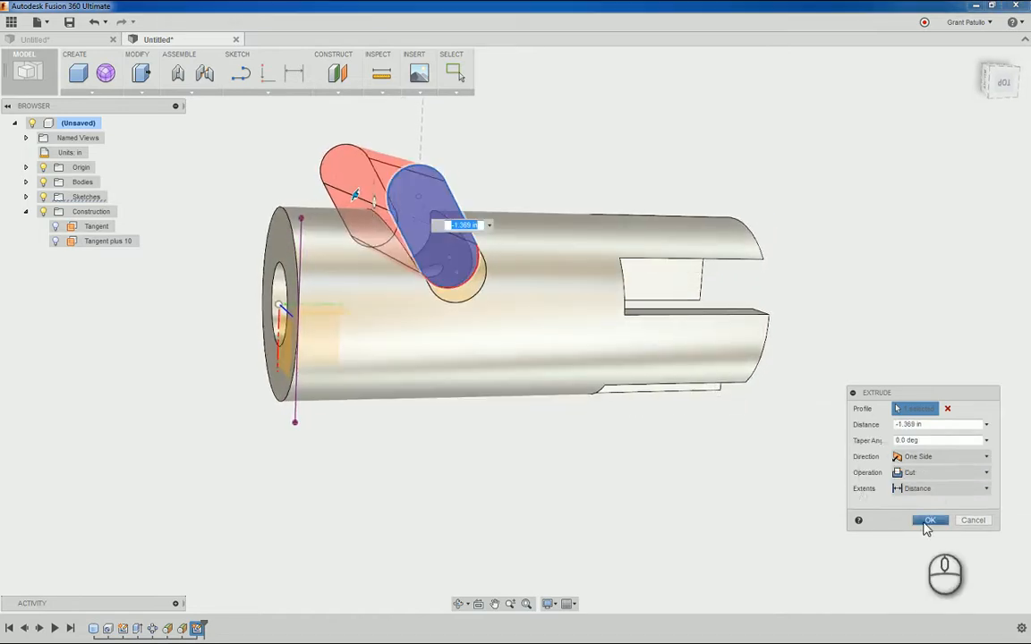
click(930, 520)
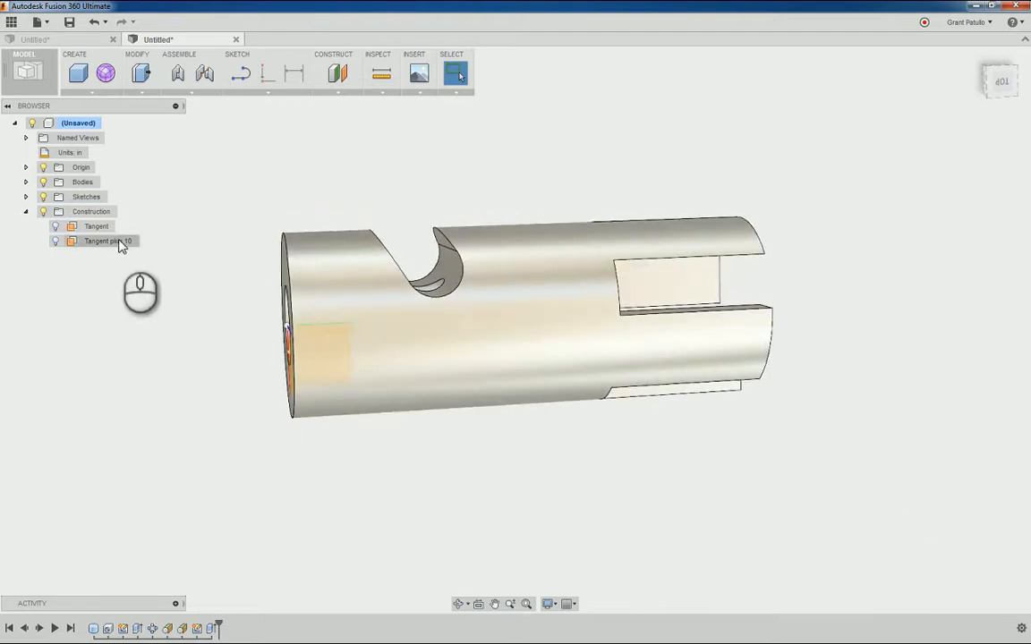
- Show Sketch3 again and cut its crescent profile at the slot's end with an extrusion of -0.45 in
click(25, 197)
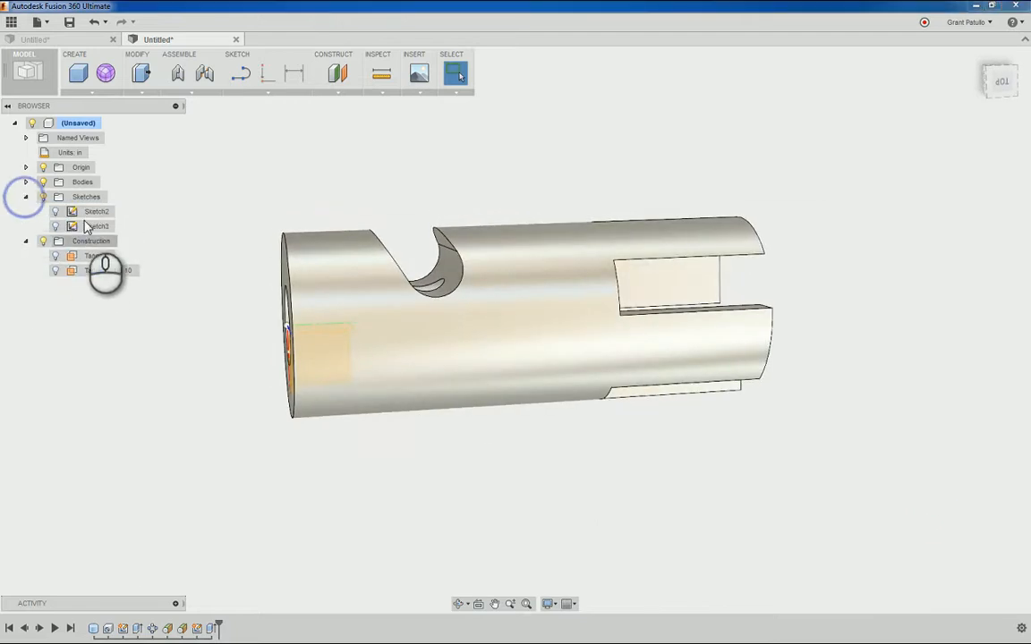
click(55, 226)
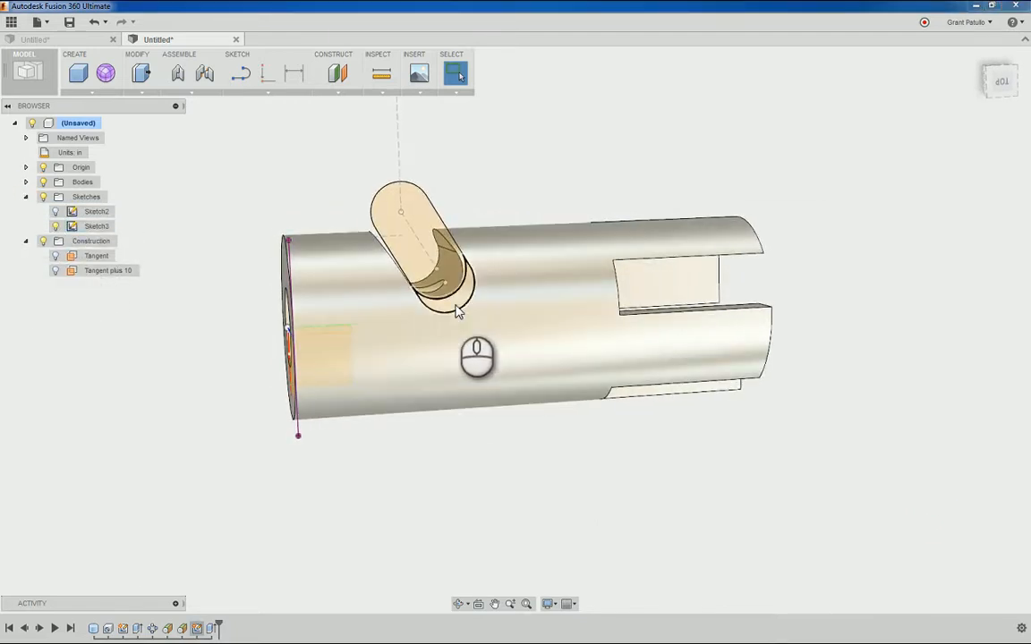
click(450, 302)
click(143, 76)
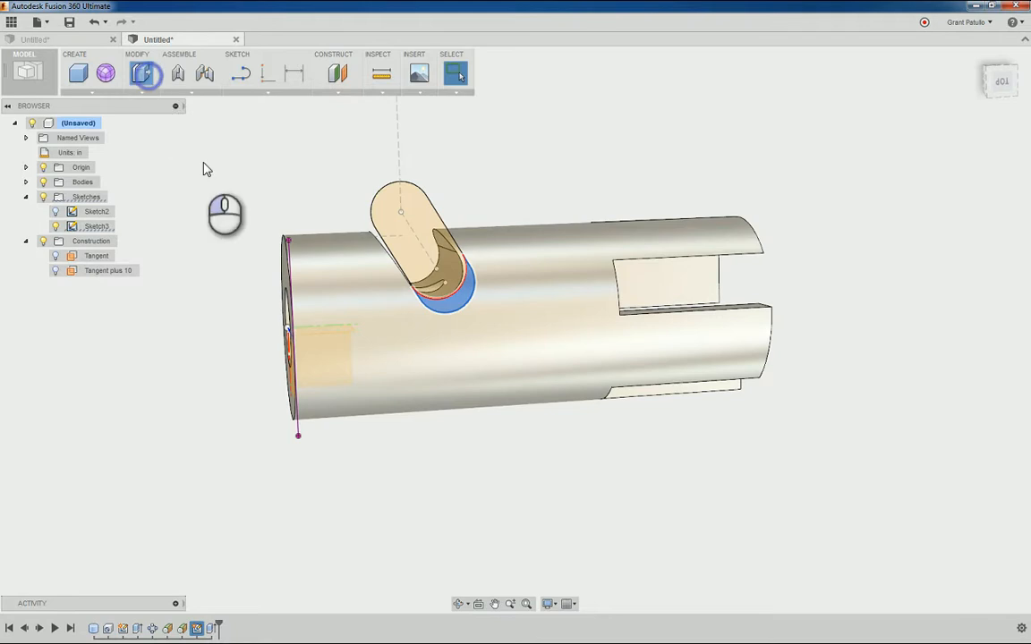
shift+middle_drag(460, 299, 490, 374)
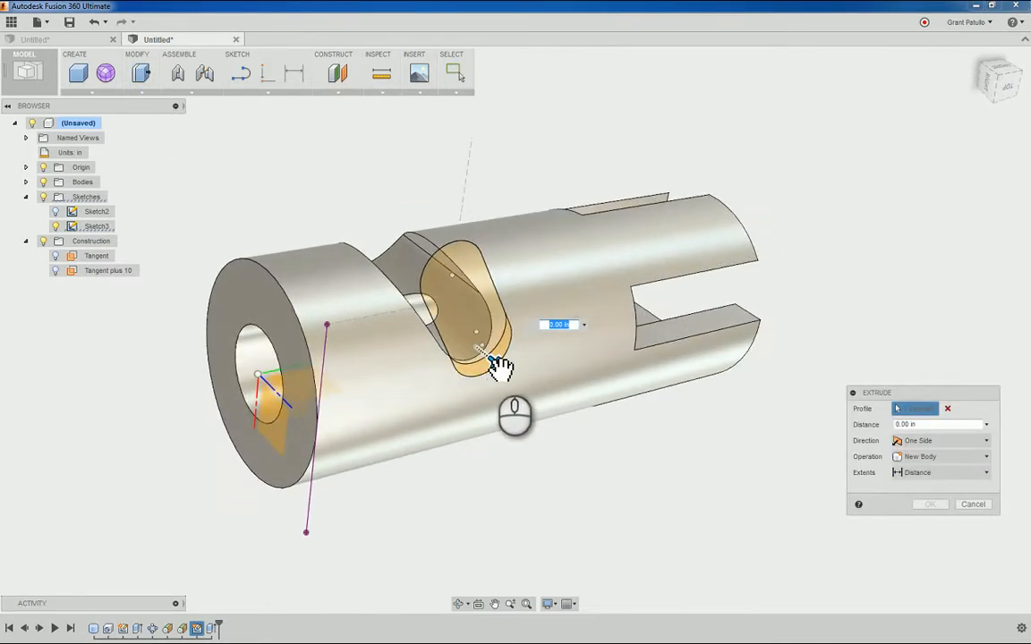
drag(494, 359, 439, 314)
shift+middle_drag(575, 363, 573, 422)
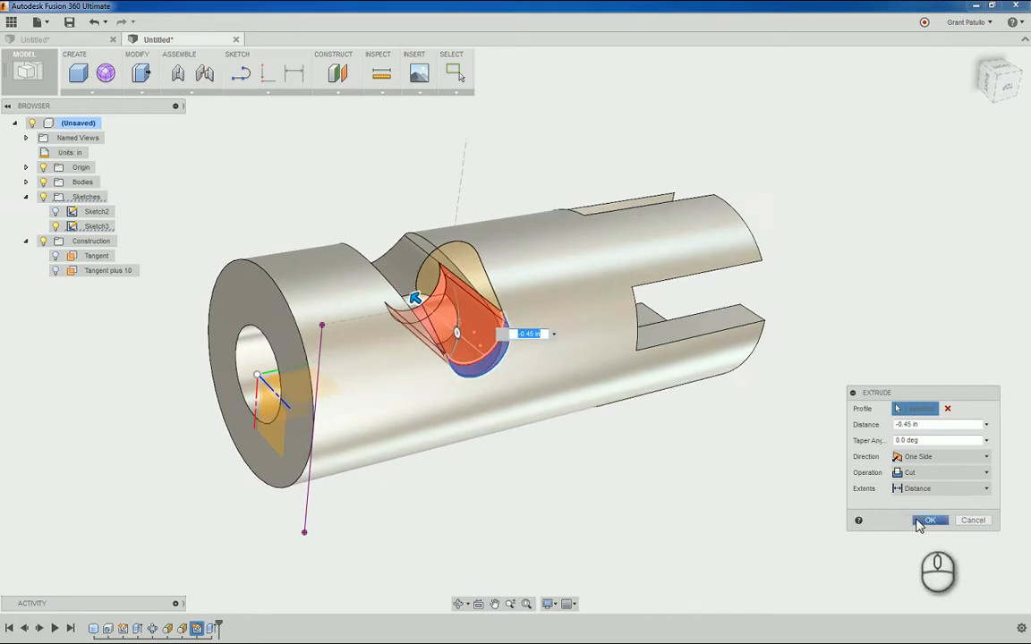
click(919, 524)
- Hide Sketch3, start a rectangular pattern of features, and choose the two slot extrusion cuts as its objects
mouse_move(628, 577)
shift+middle_down()
mouse_move(591, 499)
mouse_move(634, 457)
mouse_move(532, 444)
mouse_move(534, 419)
mouse_move(341, 231)
mouse_move(628, 230)
mouse_move(531, 264)
mouse_move(274, 133)
mouse_move(114, 98)
shift+middle_up()
click(54, 229)
click(93, 92)
mouse_move(108, 283)
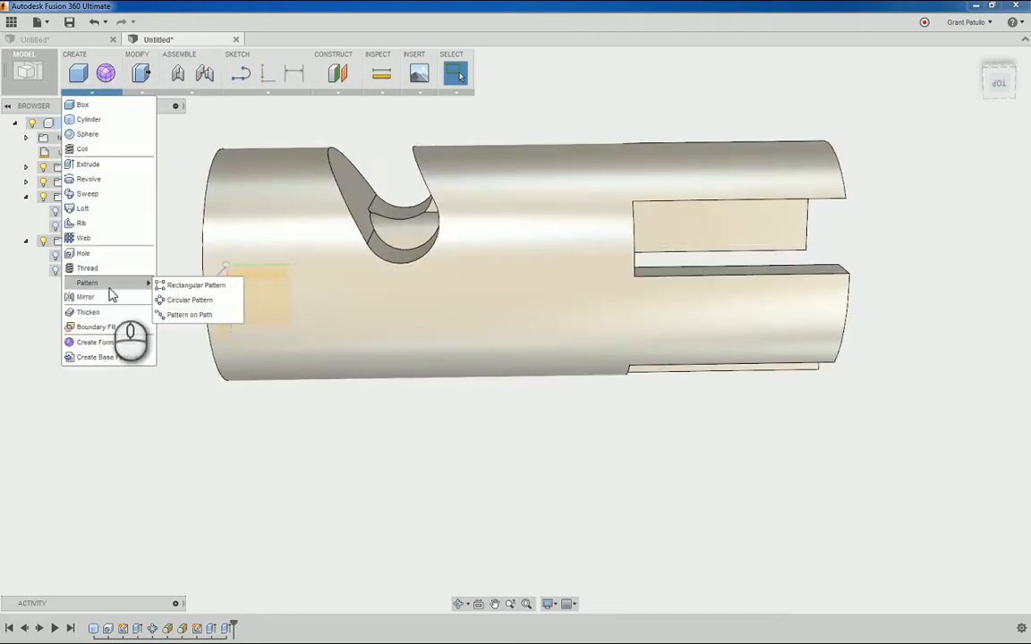
click(169, 288)
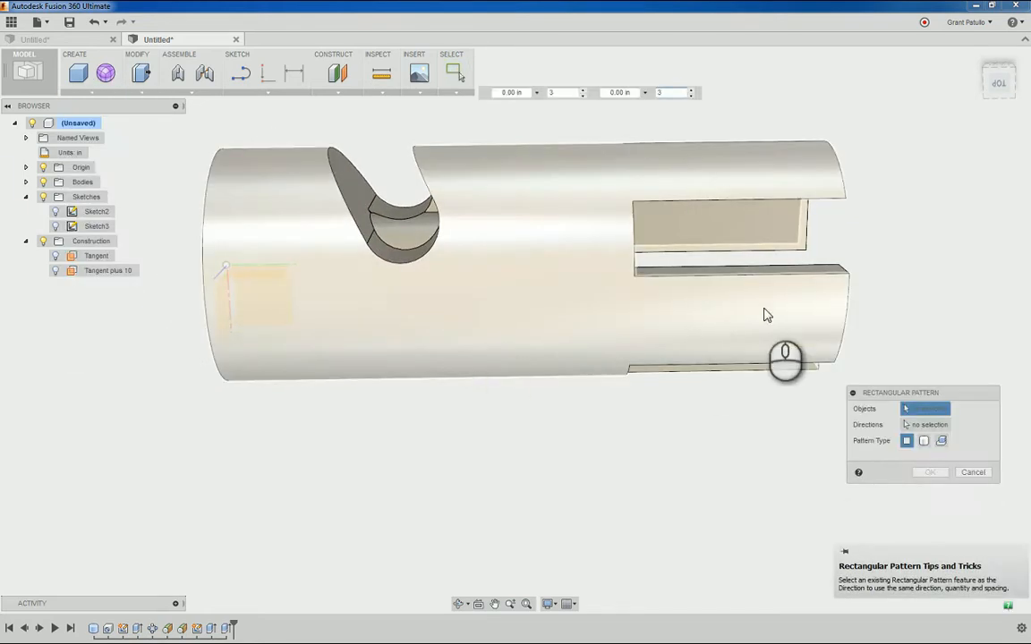
click(942, 440)
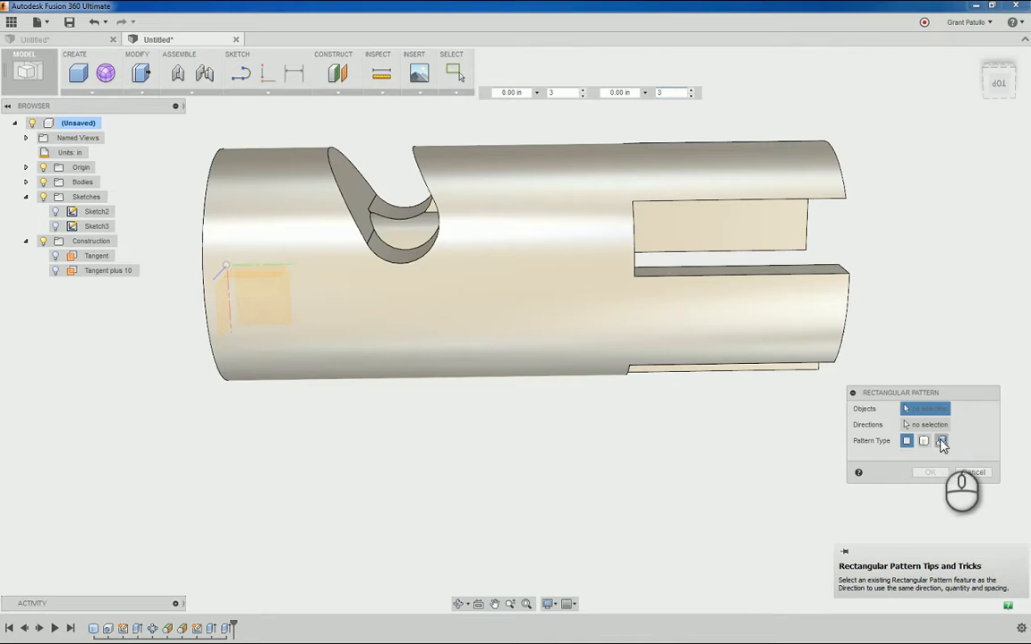
click(226, 630)
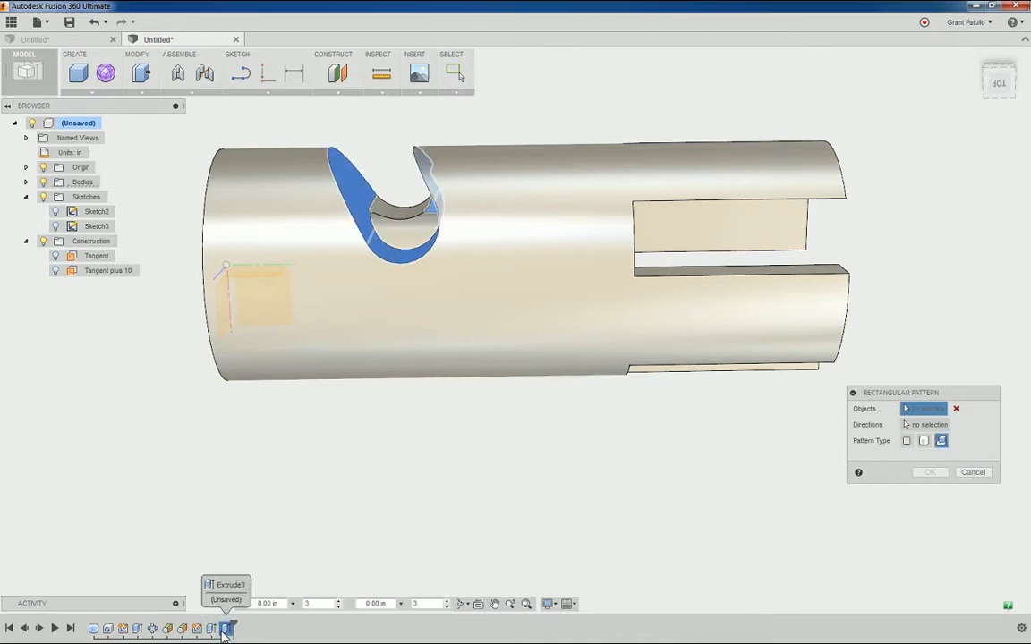
ctrl+click(212, 631)
shift+middle_drag(477, 448, 537, 437)
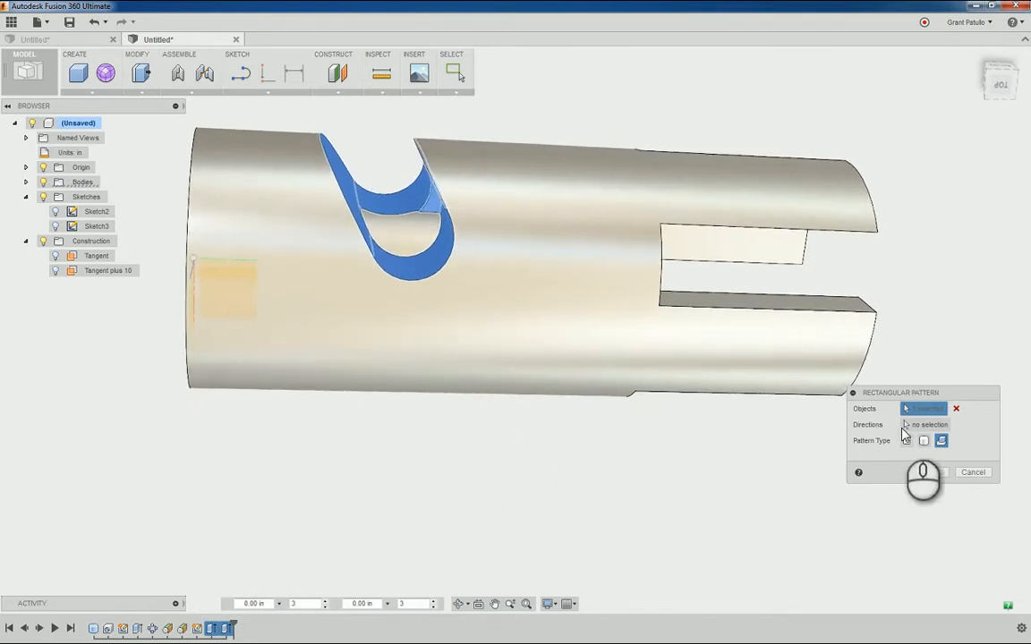
- Pattern the slot cuts along the end notch's lengthwise edge with a quantity of 2 and a distance of -0.5 in
click(913, 426)
click(718, 310)
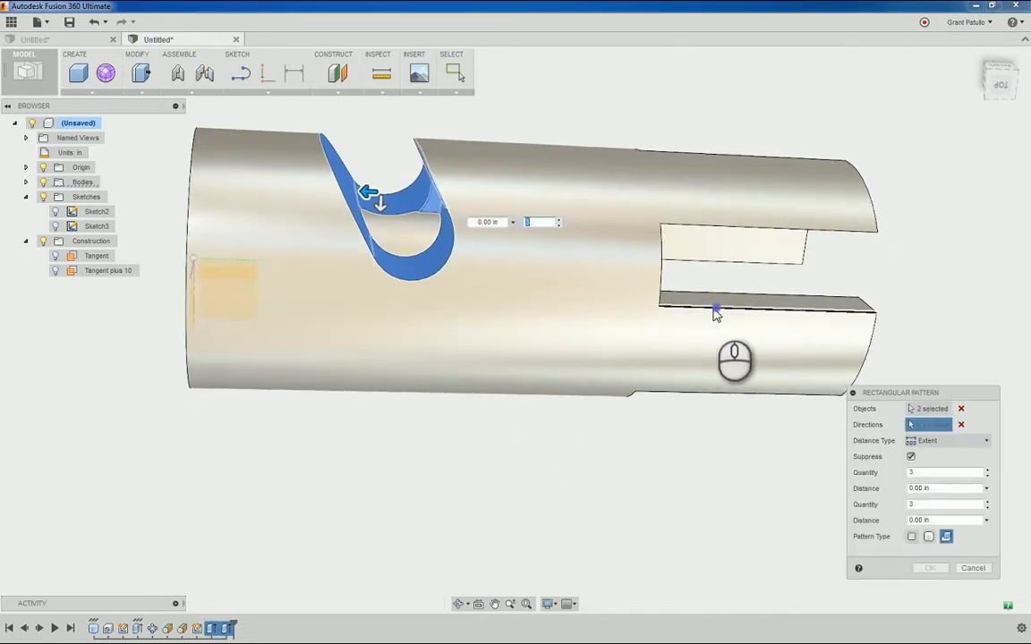
drag(375, 191, 515, 202)
key(Tab)
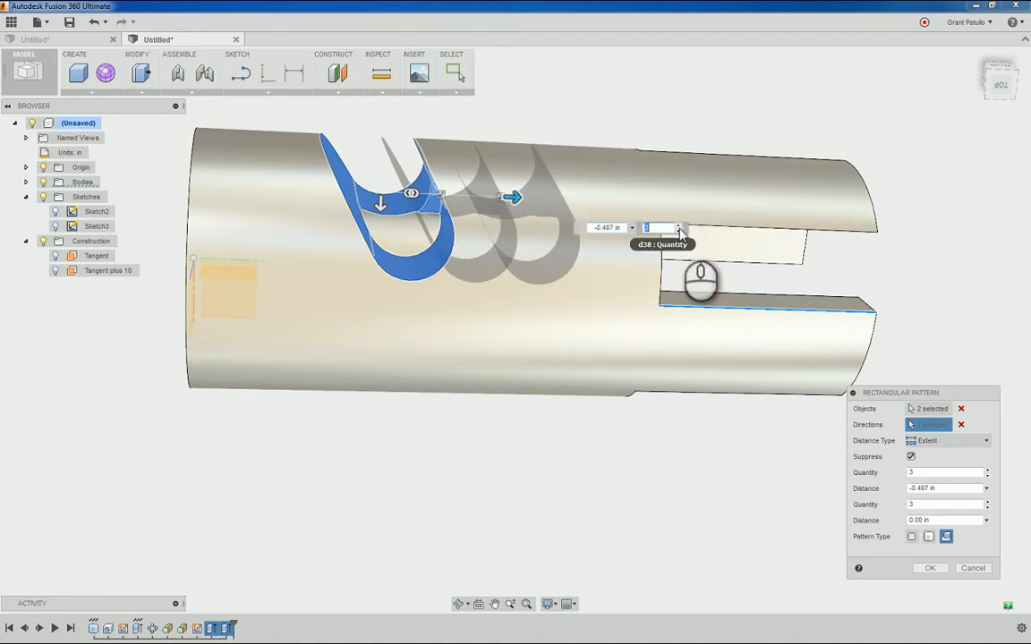
click(678, 230)
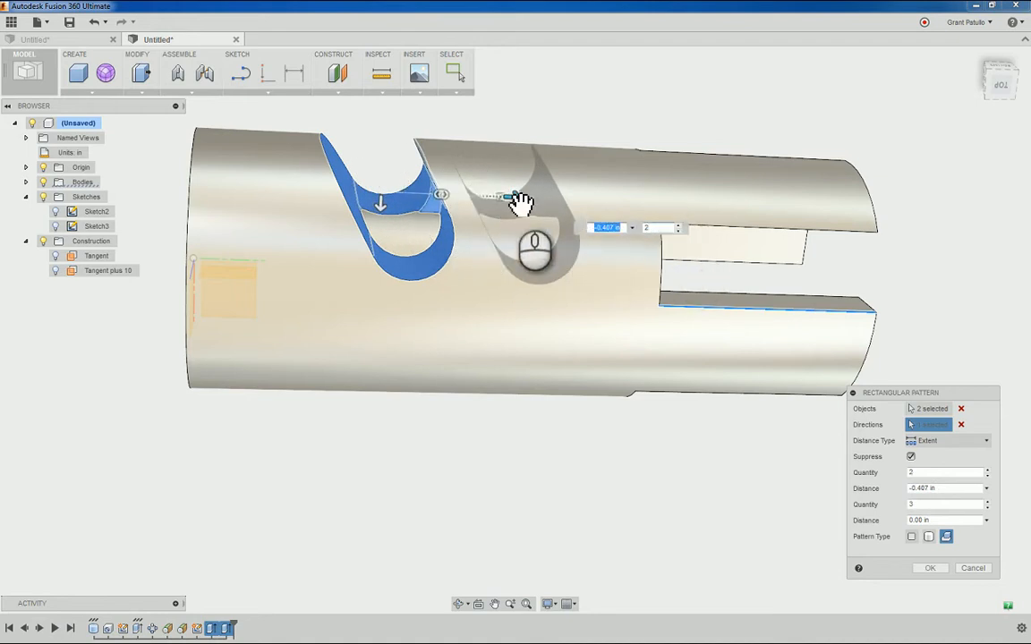
key(Tab)
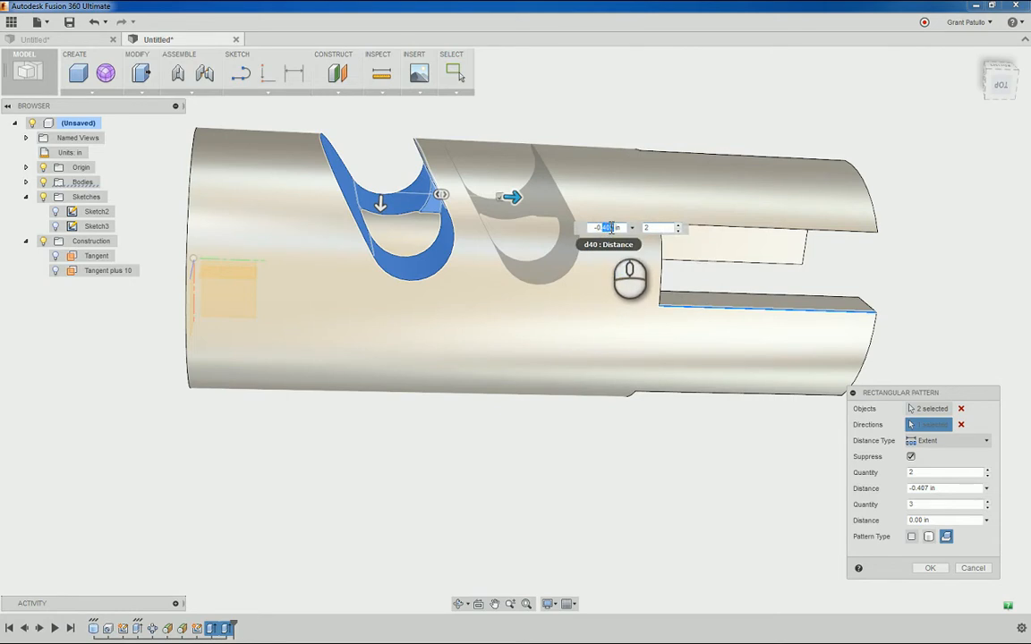
text(5)
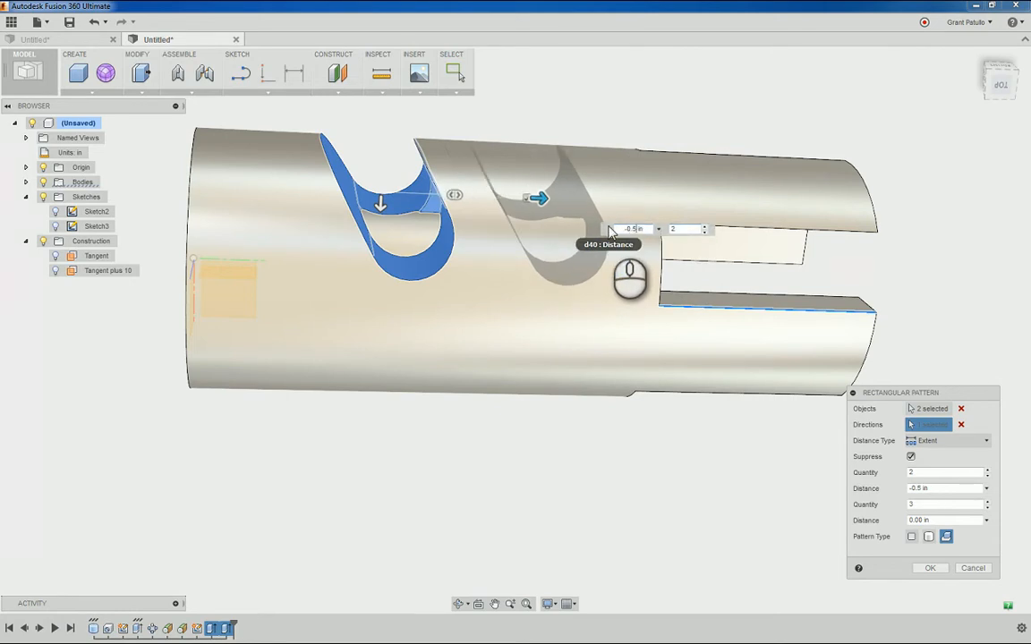
key(Return)
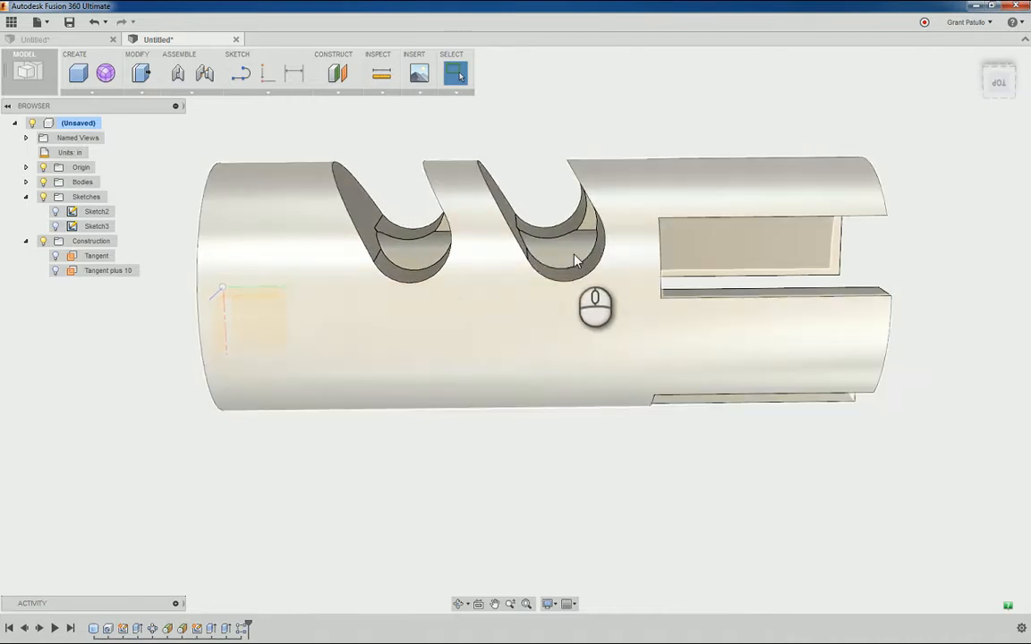
- Start a mirror of both slots, switching its pattern type from features to faces and selecting all the slots' faces
shift+middle_drag(448, 266, 186, 117)
click(112, 93)
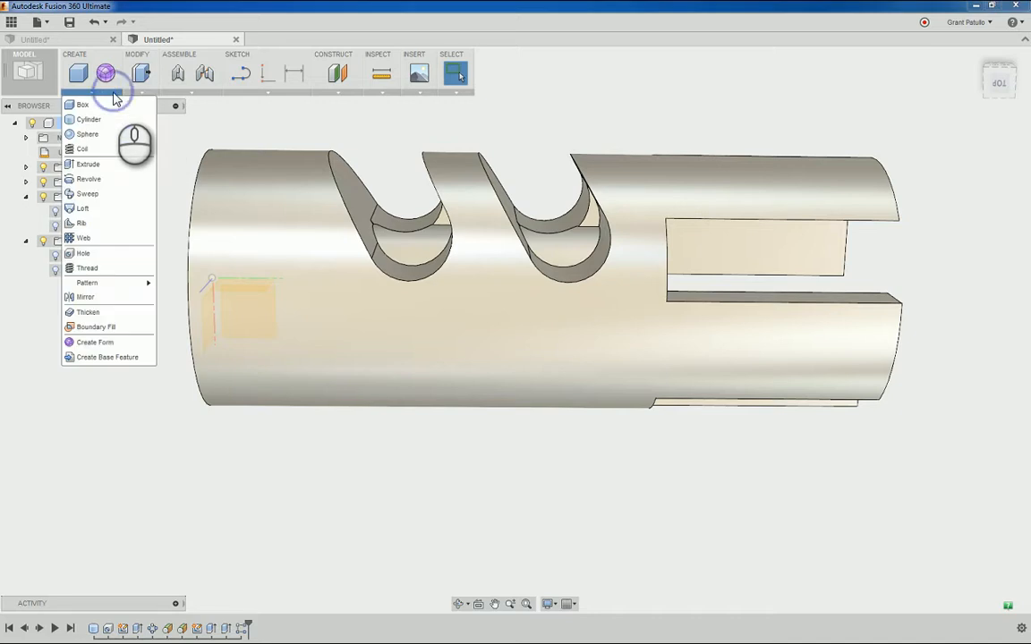
click(85, 297)
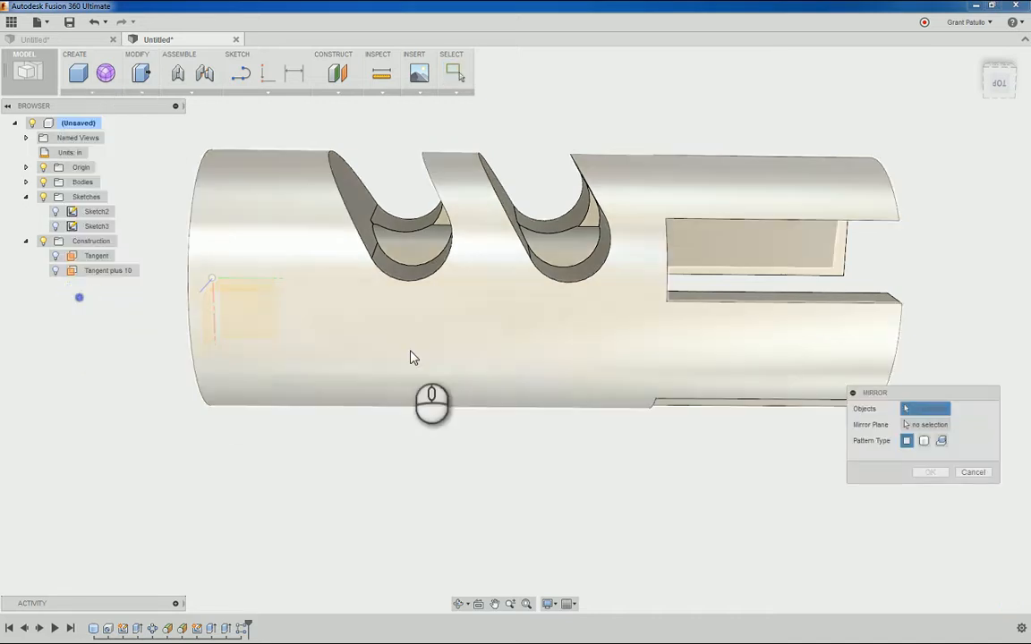
click(941, 440)
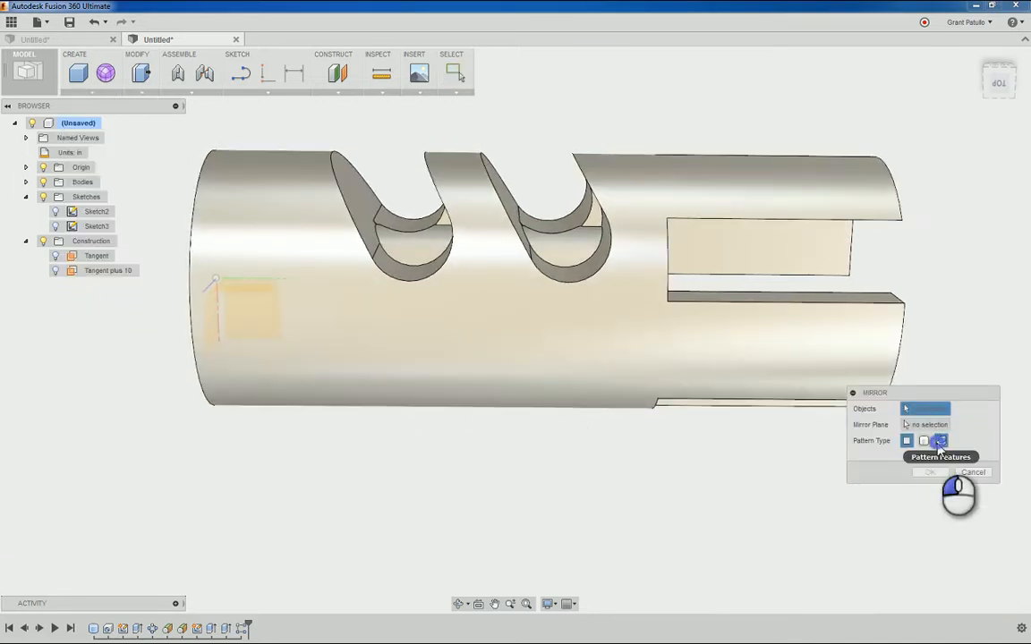
click(225, 629)
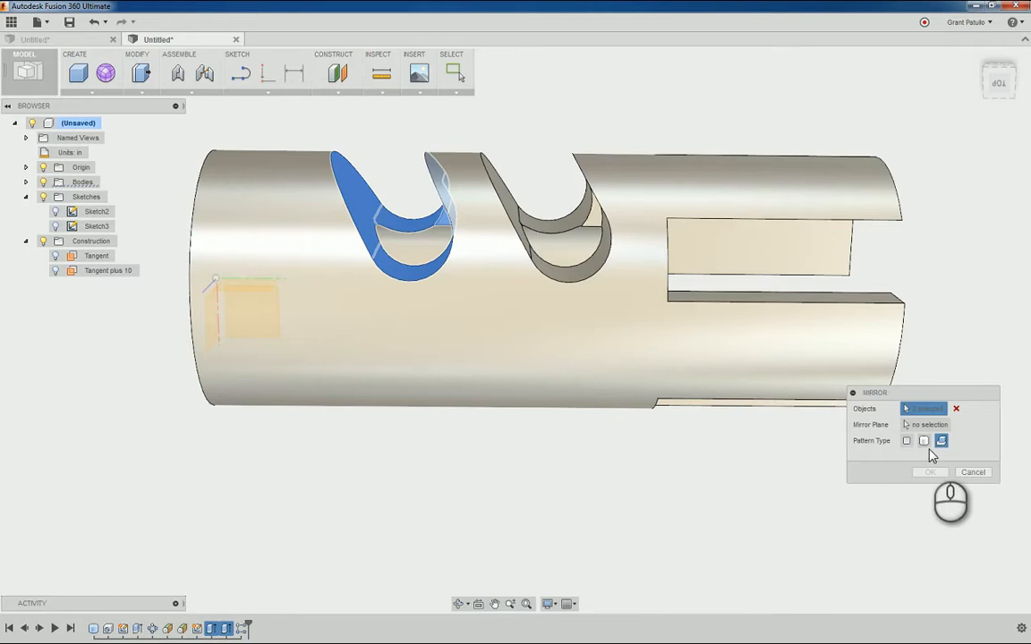
shift+middle_drag(566, 257, 514, 207)
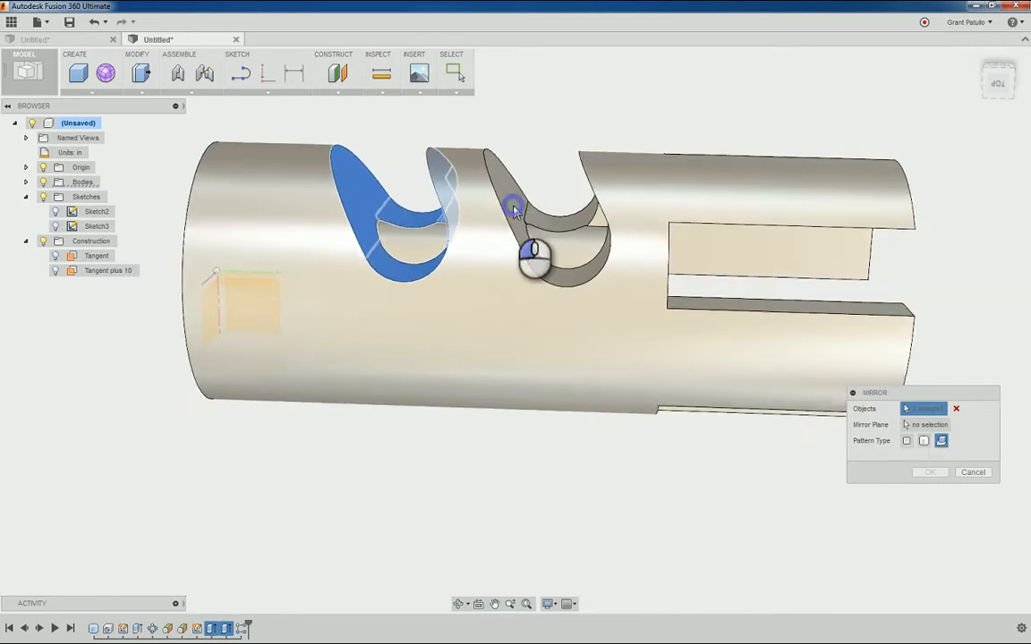
click(906, 440)
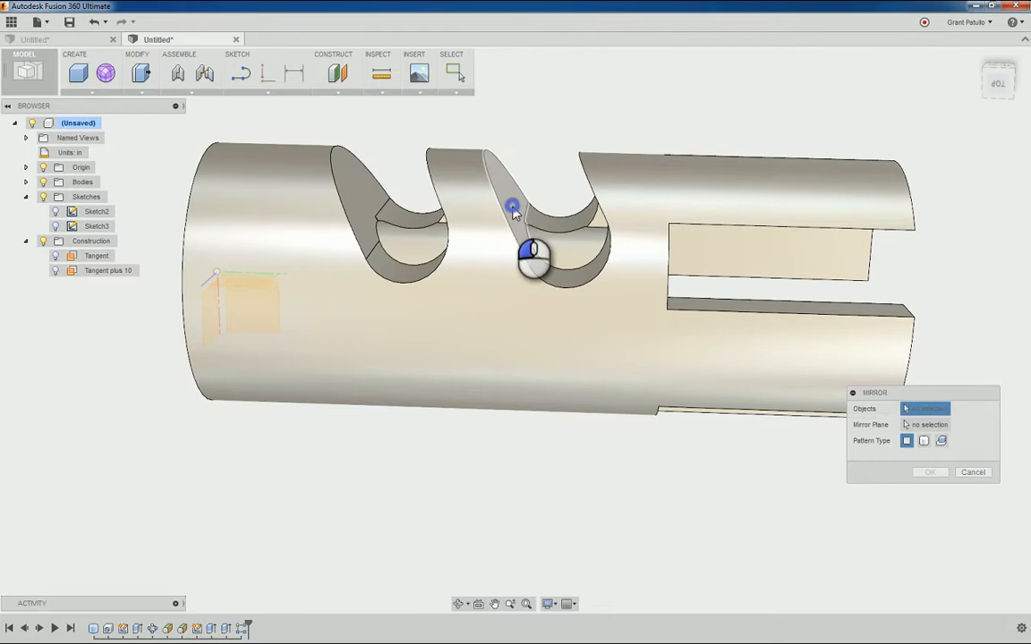
click(514, 211)
shift+middle_drag(568, 225, 435, 330)
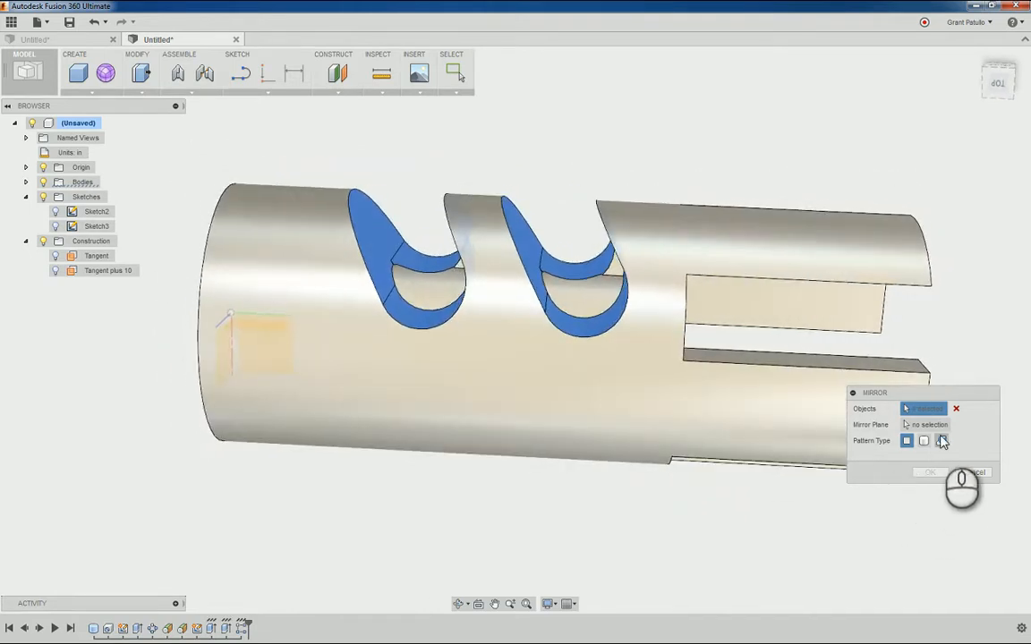
- Mirror the selected slot faces across the lengthwise origin plane to the opposite side of the cylinder
click(930, 426)
shift+middle_drag(573, 358, 798, 555)
click(223, 284)
click(931, 474)
- Start a new line sketch on the Tangent construction plane, looking straight at it
shift+middle_drag(725, 582, 548, 561)
click(999, 81)
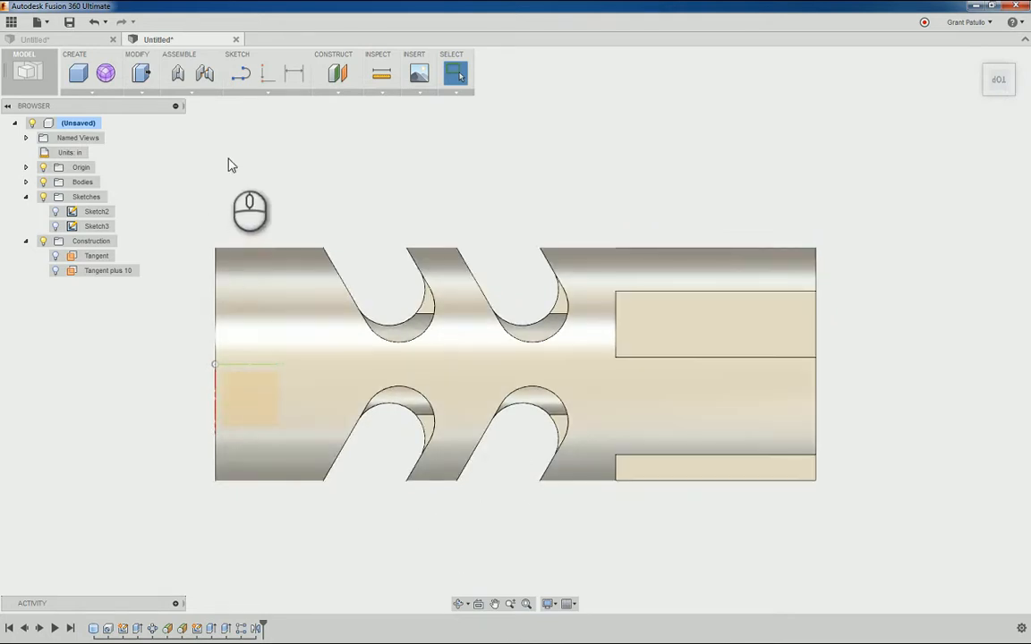
click(242, 82)
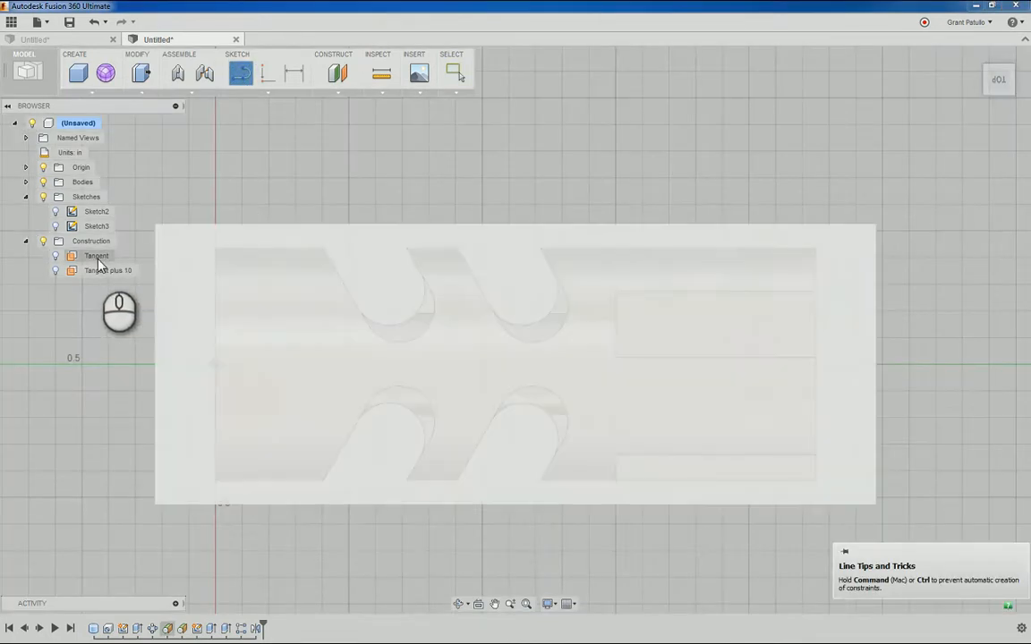
click(99, 258)
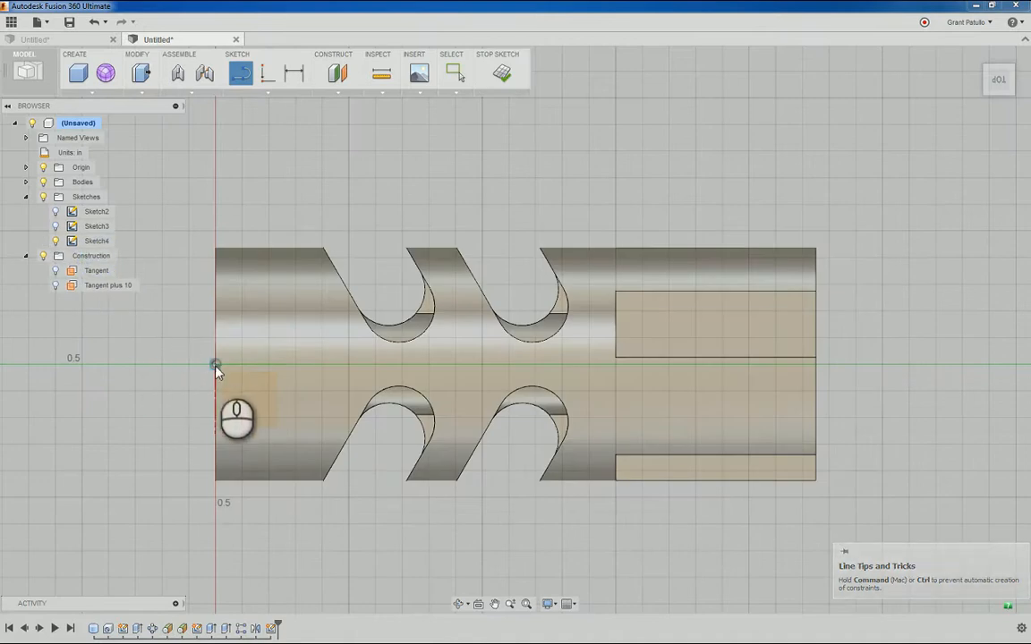
- Draw a 1.4 in line from the origin along the cylinder's axis and convert it to construction geometry
click(242, 368)
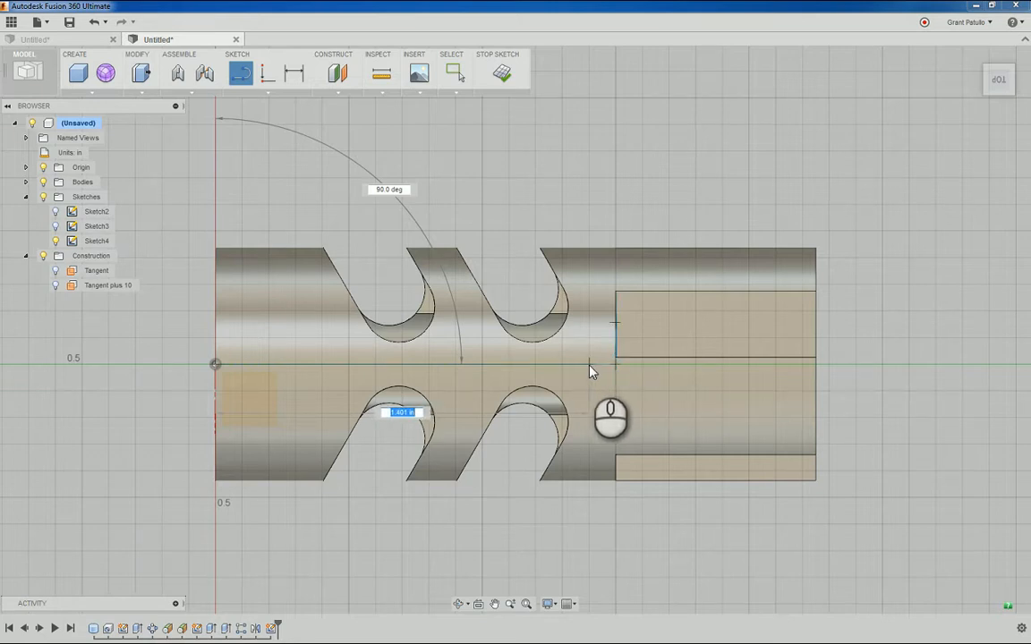
text(1)
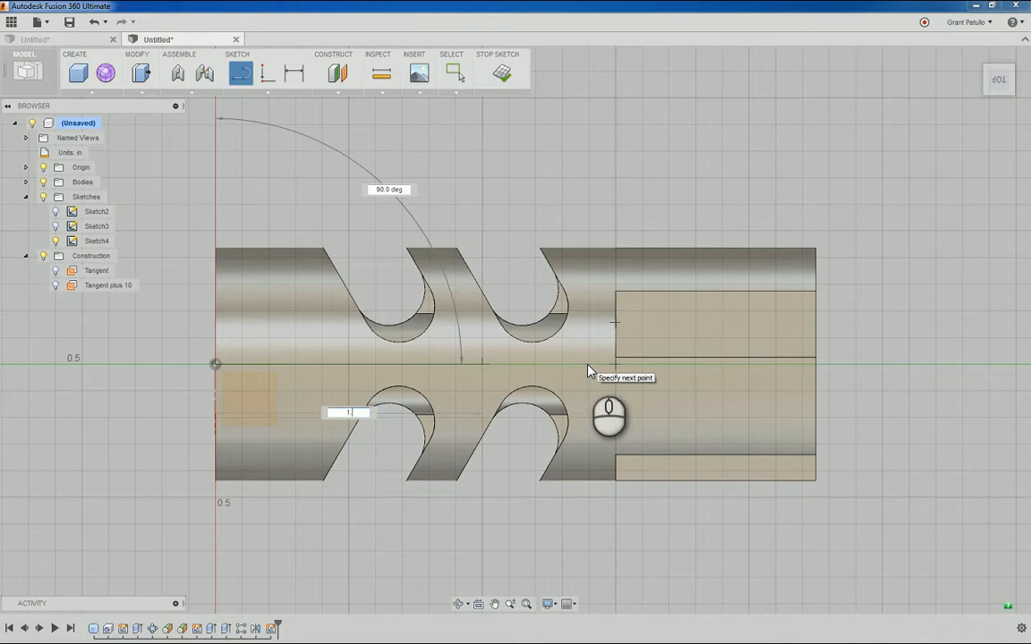
text(.4)
key(Tab)
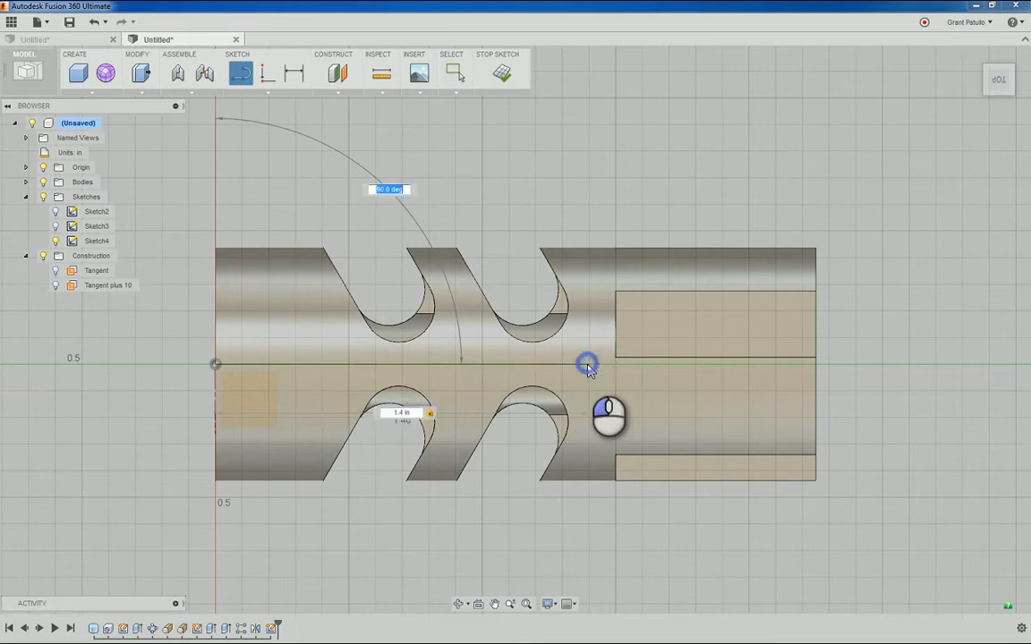
click(587, 365)
right_click(595, 349)
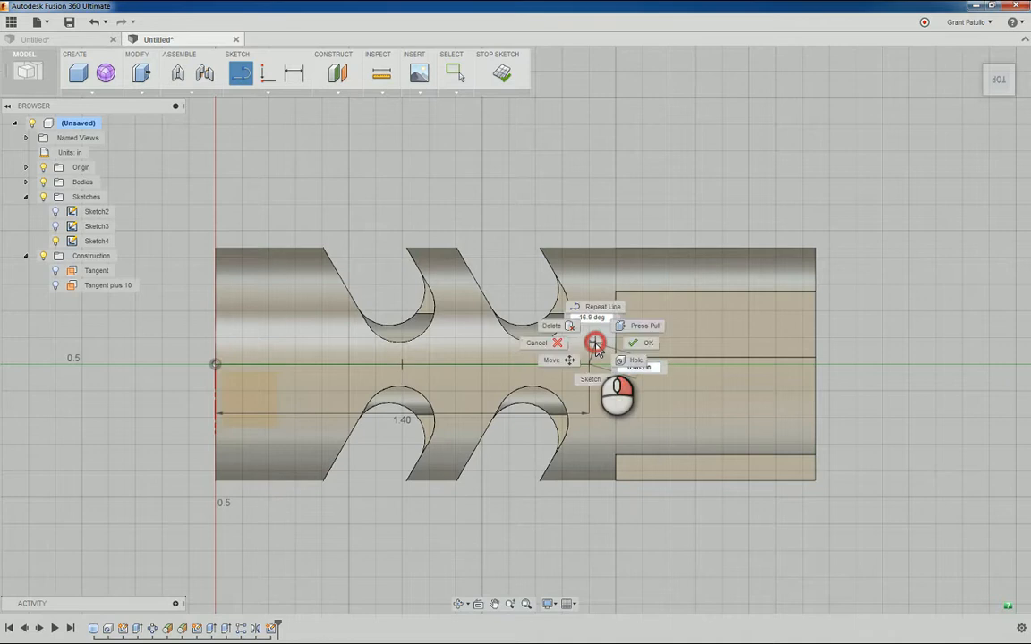
click(627, 345)
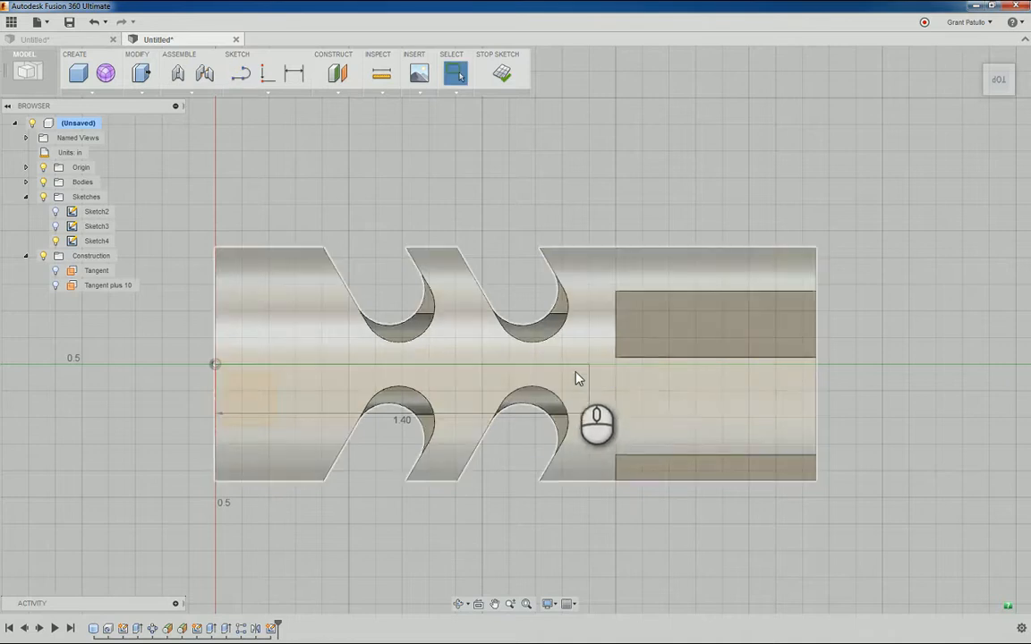
right_click(575, 366)
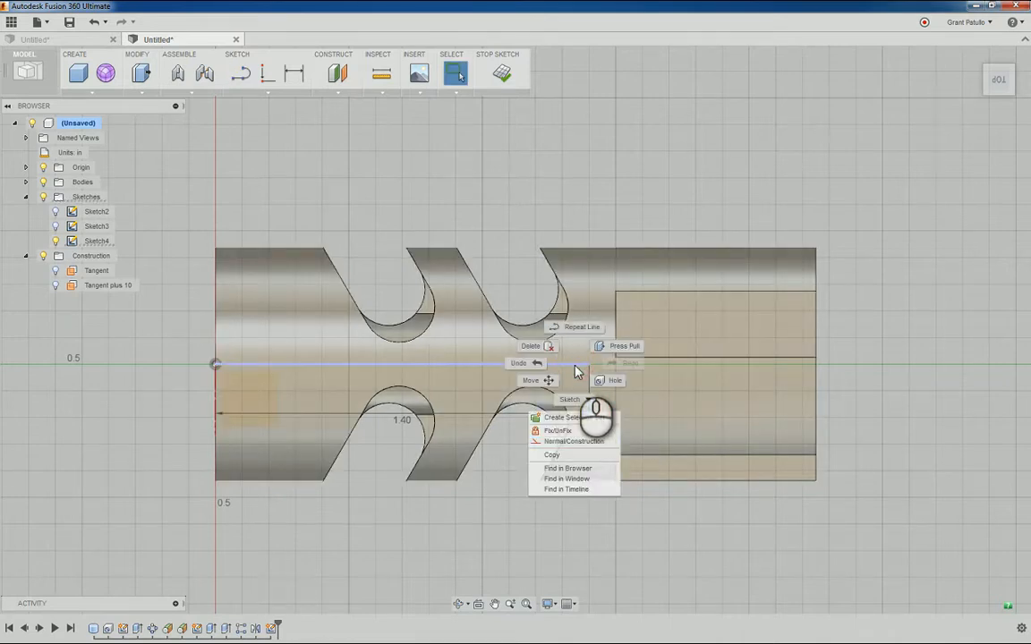
click(581, 442)
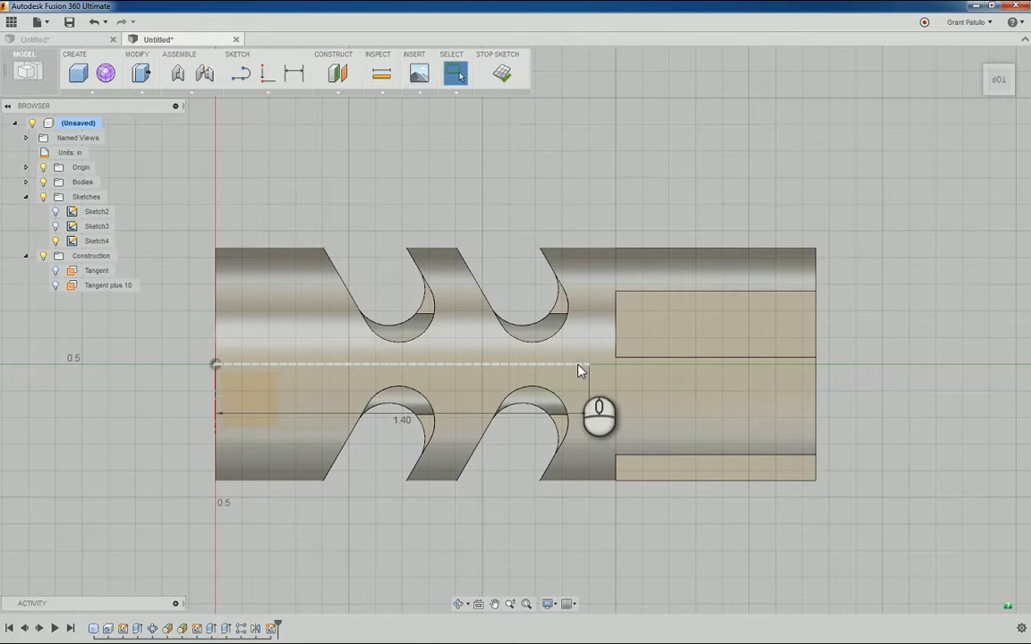
- Cut a 0.06 in diameter sphere into the cylinder's surface, centred on the free end of the construction line
click(93, 92)
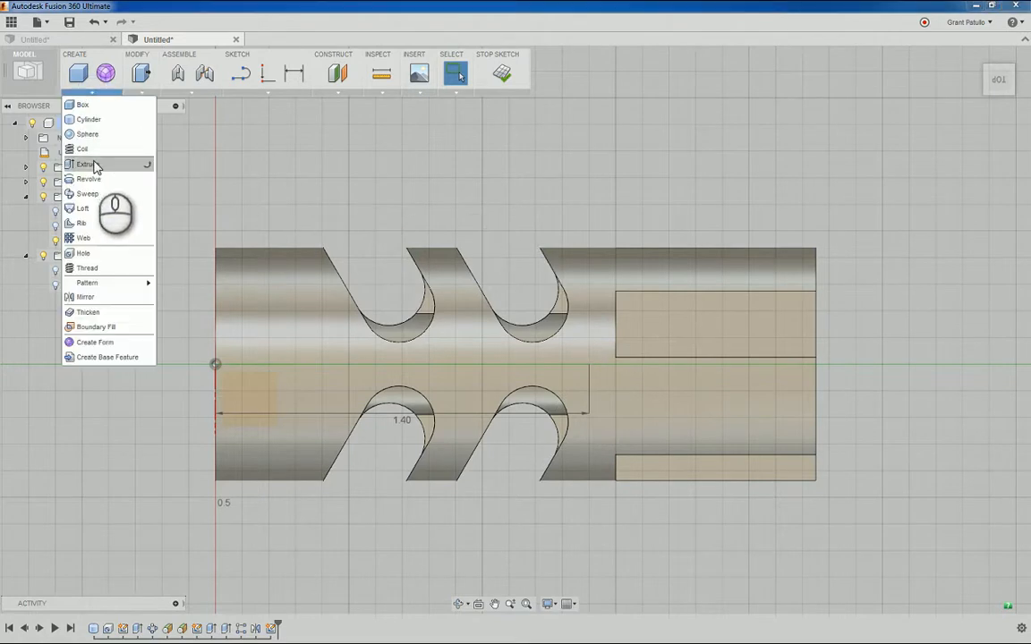
click(88, 134)
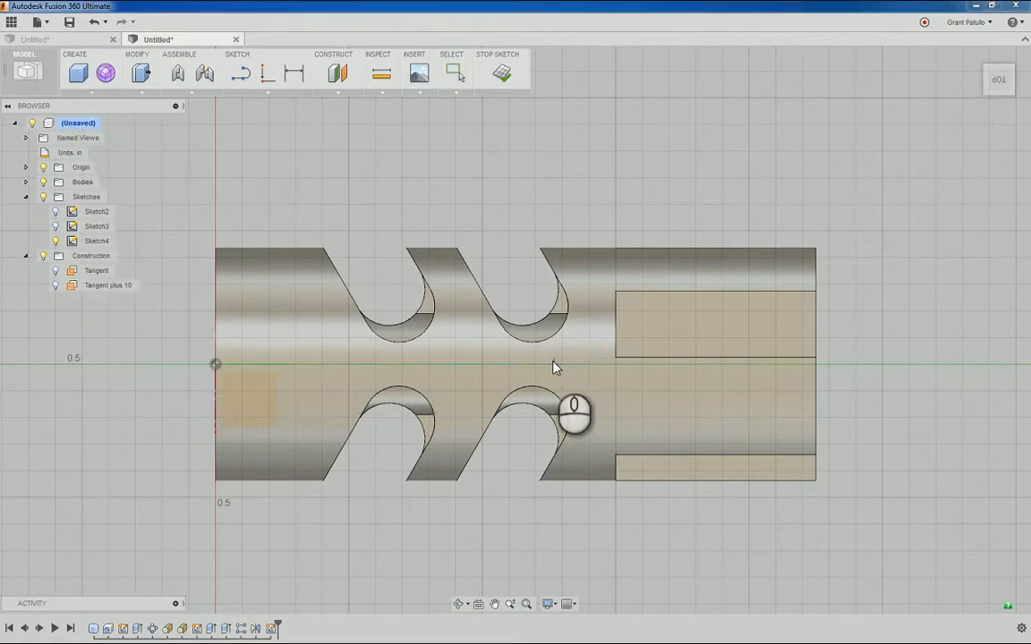
click(590, 368)
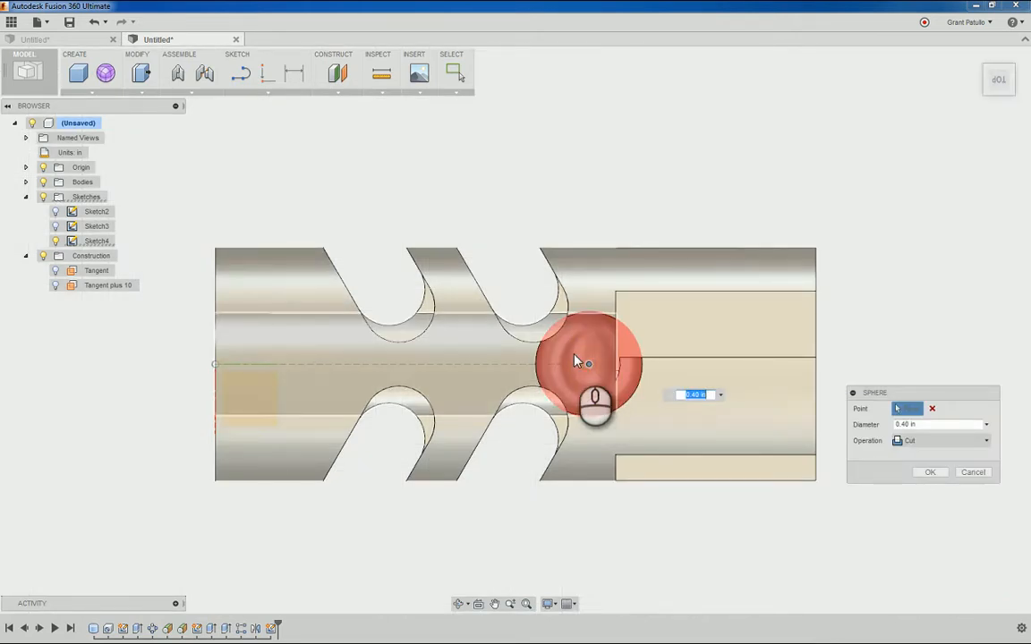
text(0)
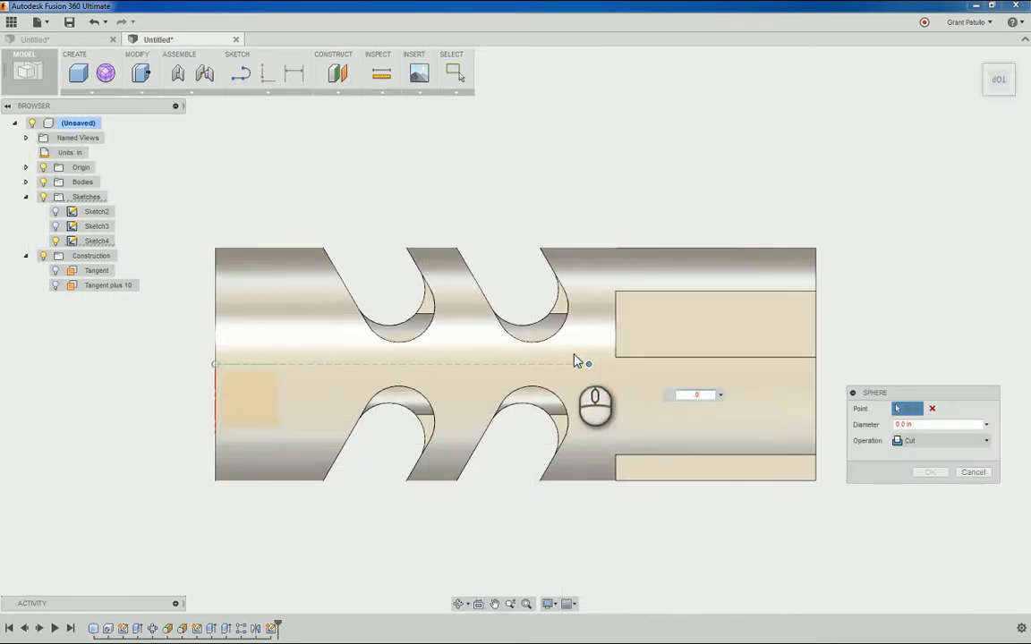
text(.06)
key(Return)
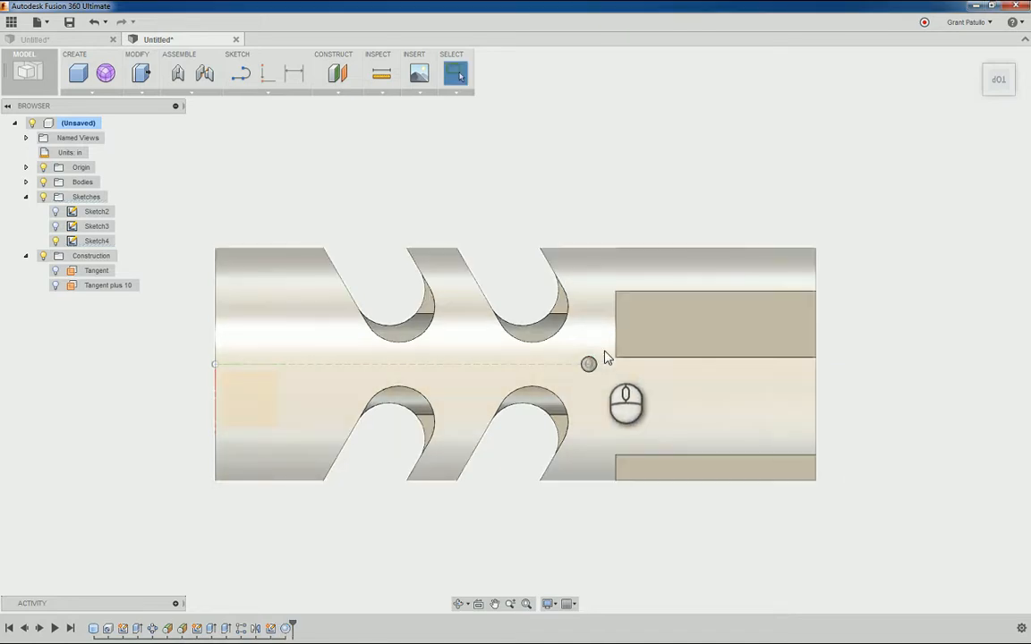
shift+middle_drag(591, 387, 602, 285)
scroll(603, 285, up, 10)
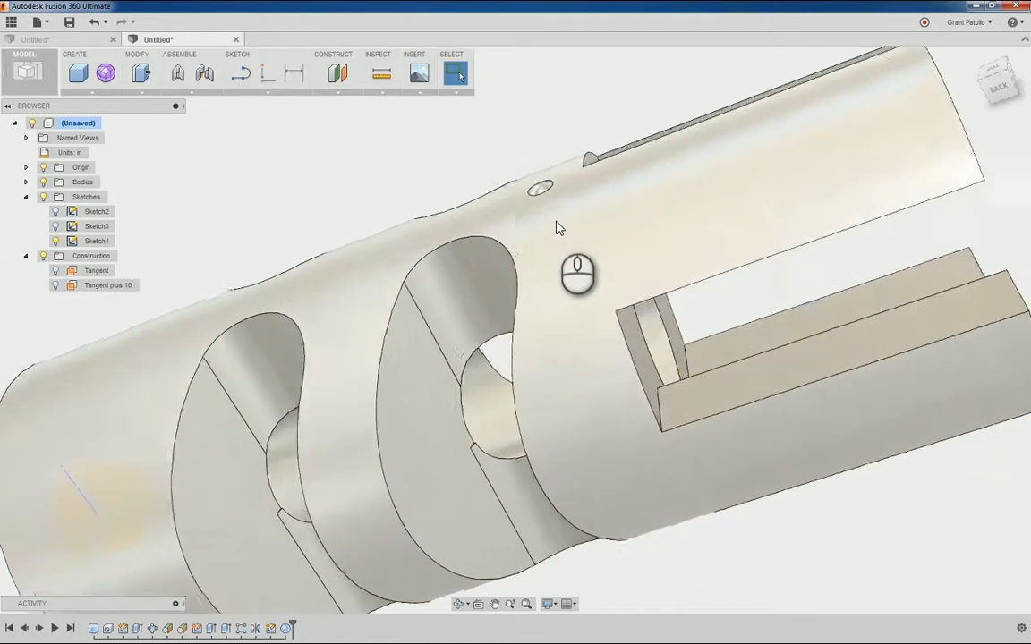
scroll(551, 199, down, 5)
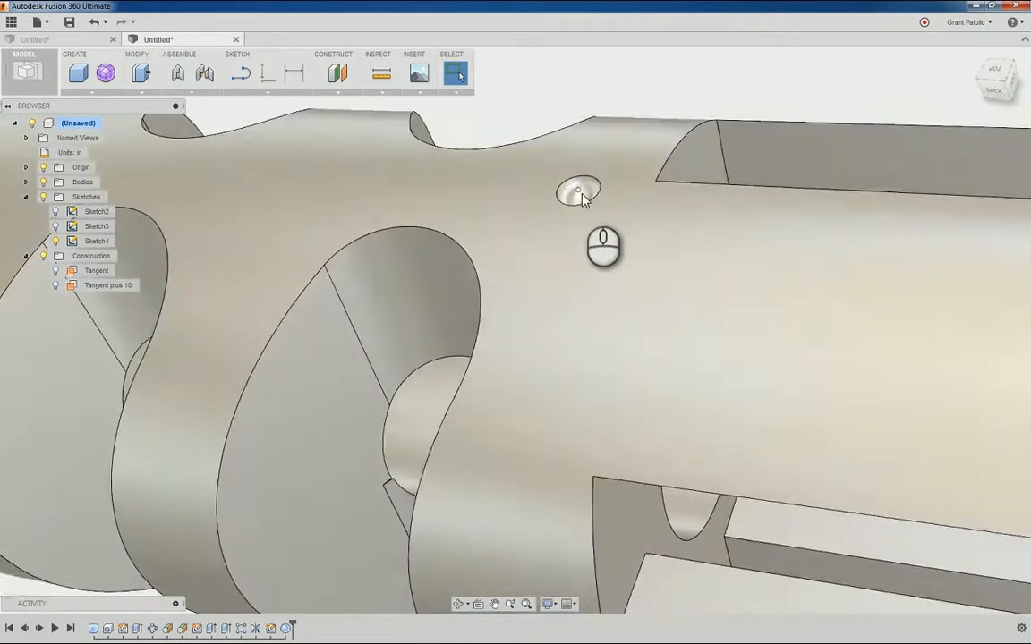
- Create a rectangular pattern of the dimple along the notch's lengthwise edge, with 3 instances over a 0.75 in extent towards the notched end
scroll(587, 206, up, 5)
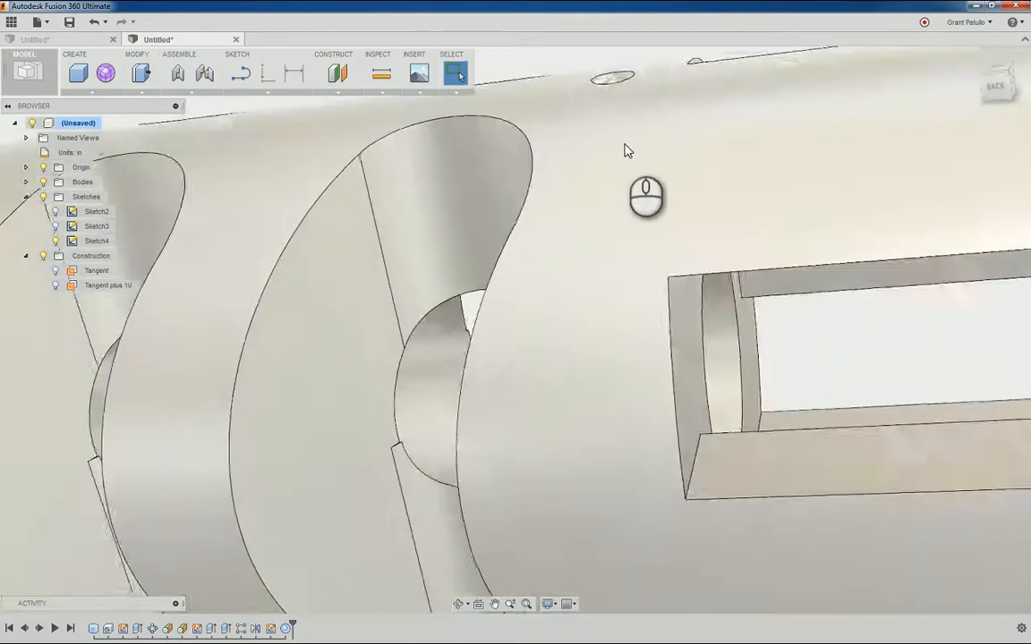
shift+middle_drag(627, 151, 632, 142)
mouse_move(637, 150)
shift+middle_down()
mouse_move(730, 387)
mouse_move(685, 417)
mouse_move(693, 428)
mouse_move(654, 436)
shift+middle_up()
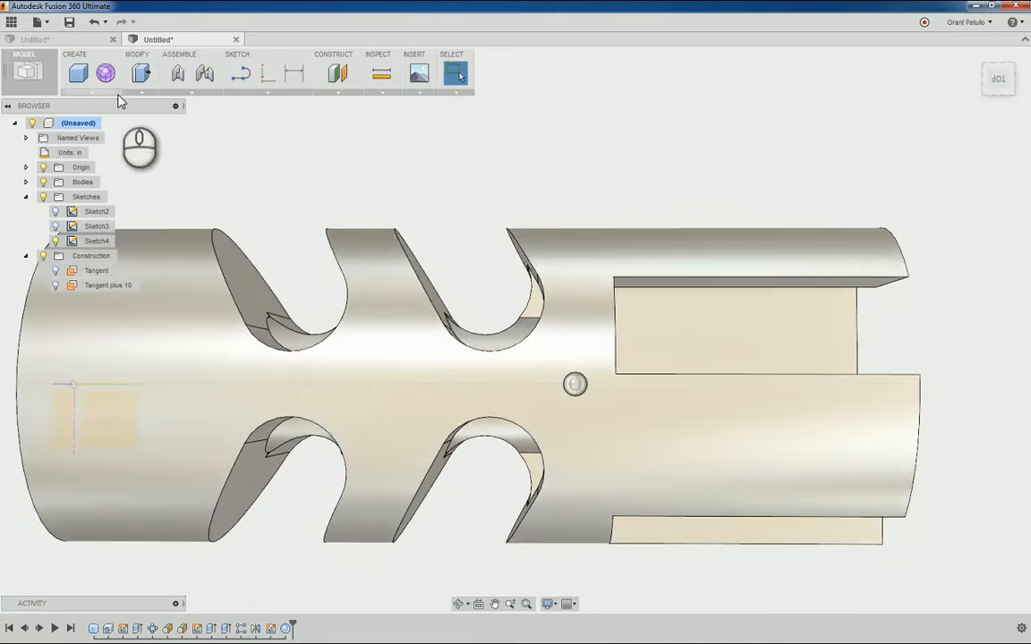
click(105, 92)
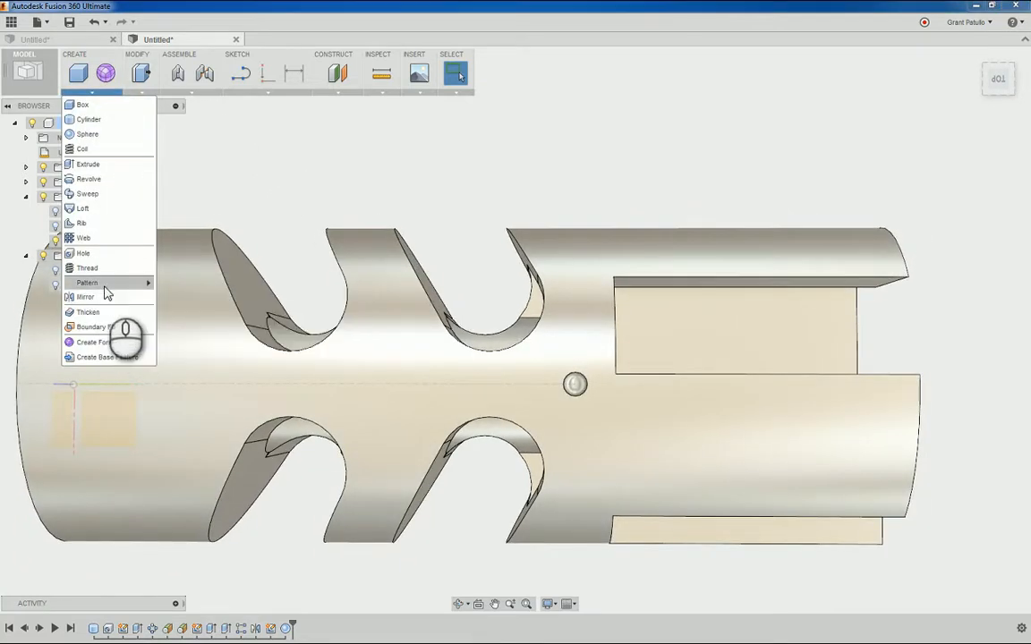
mouse_move(125, 282)
click(196, 286)
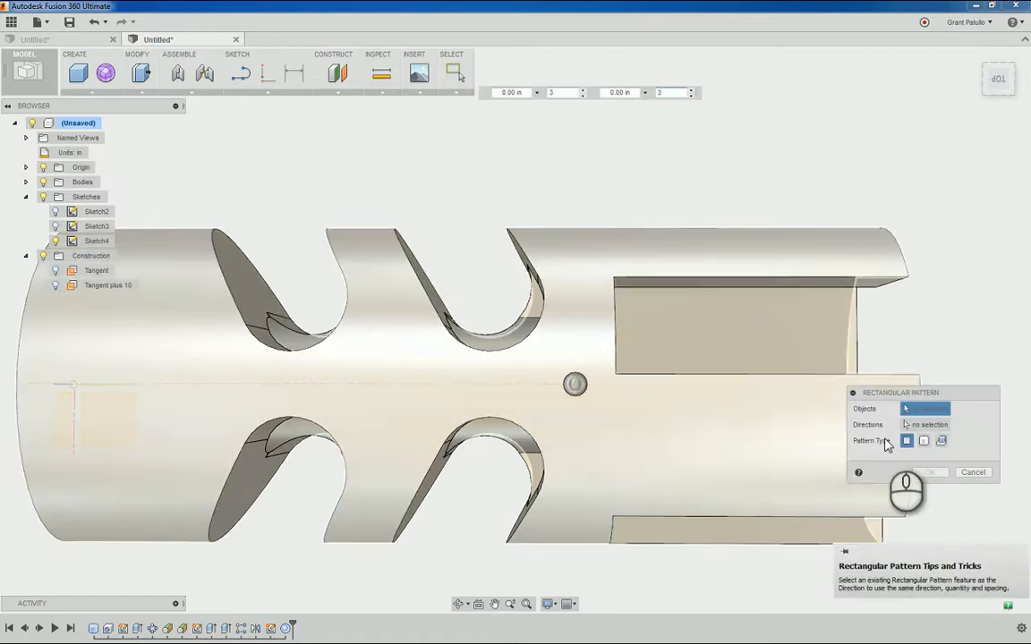
click(564, 385)
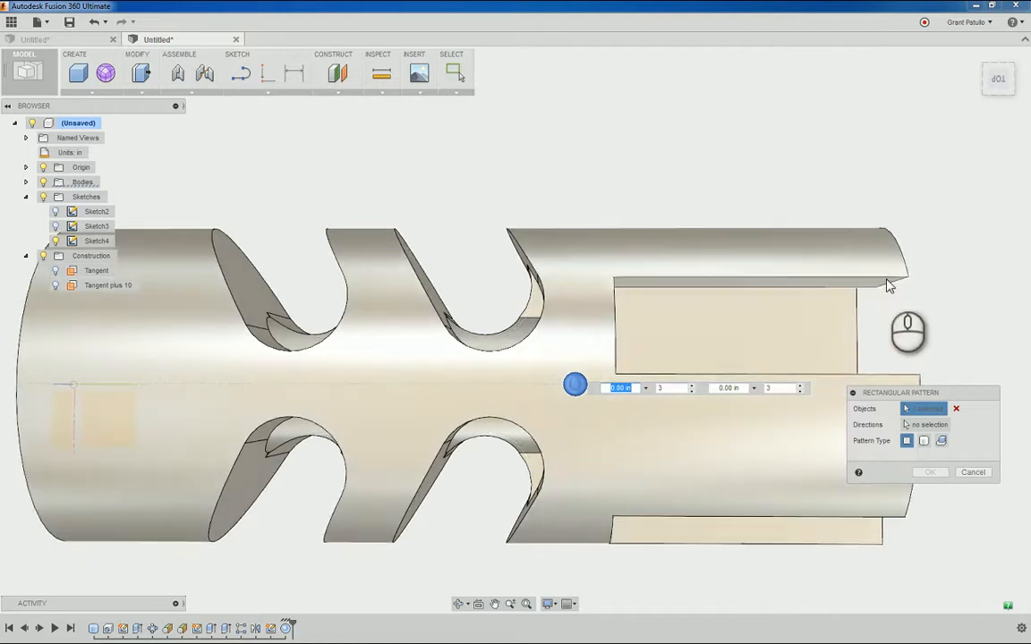
click(925, 426)
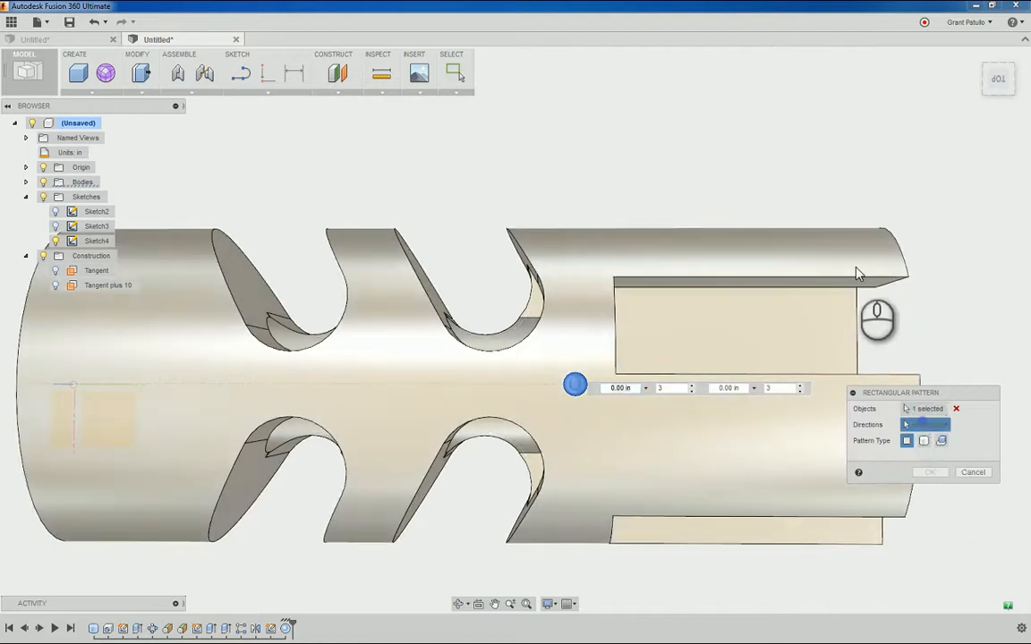
click(803, 282)
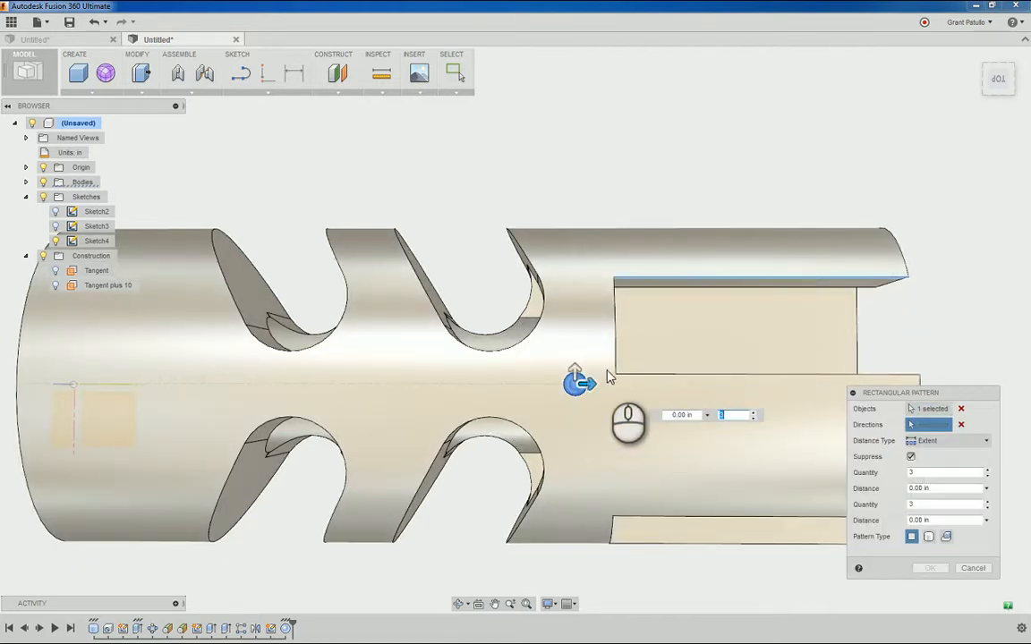
drag(581, 380, 818, 417)
key(Tab)
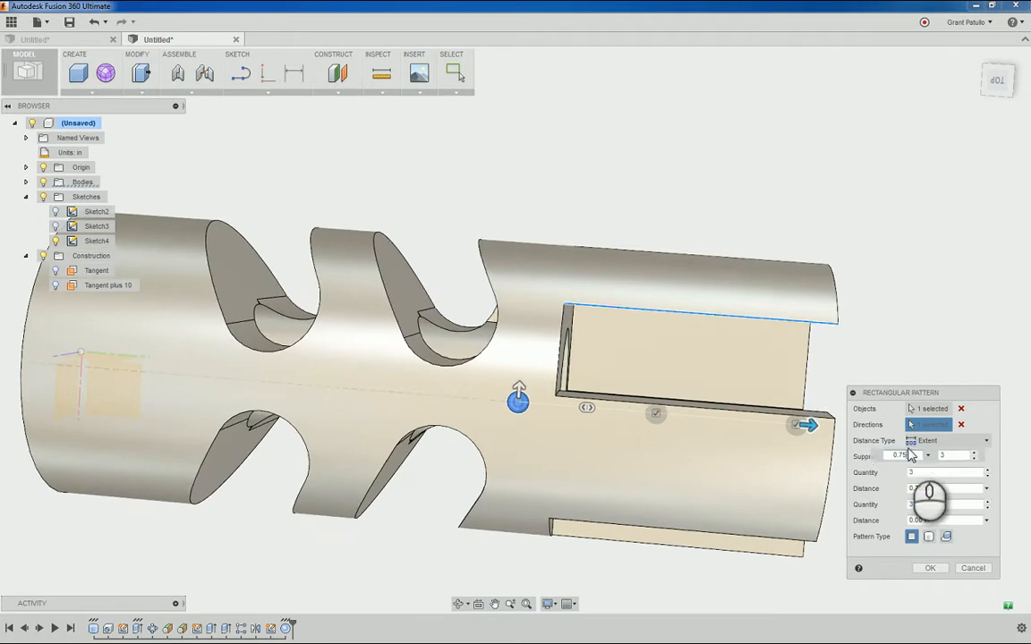
click(917, 574)
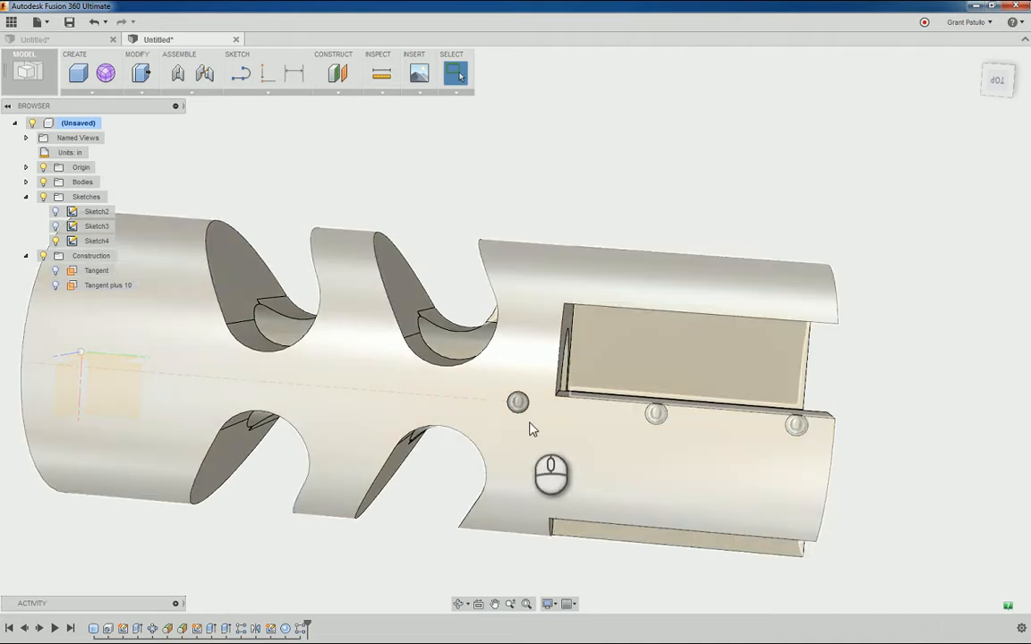
- Create a full circular pattern of the three dimples around the bore axis with a quantity of 18
click(109, 93)
mouse_move(99, 282)
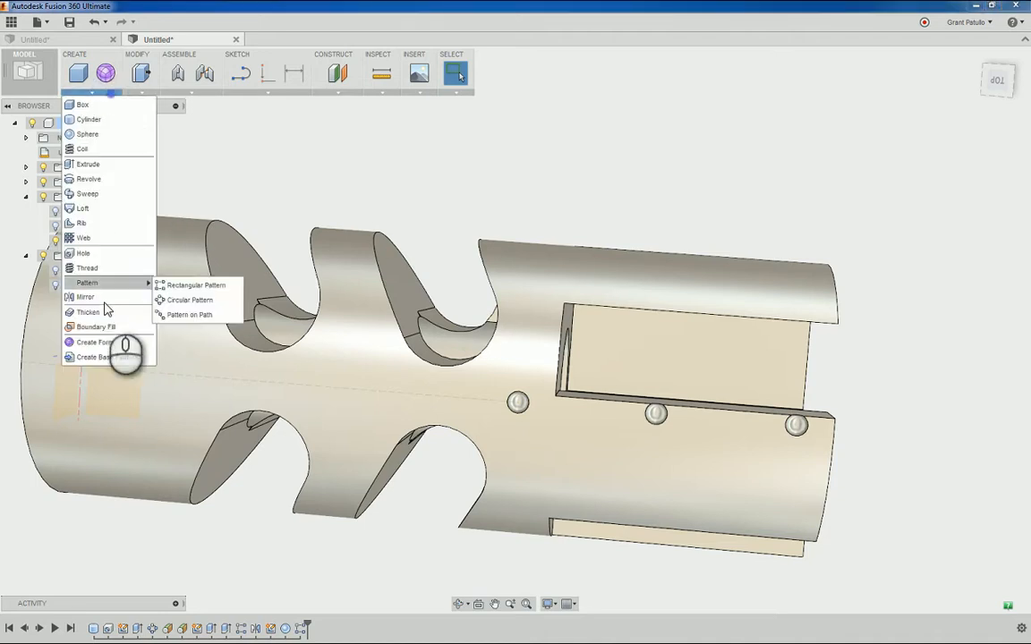
click(192, 301)
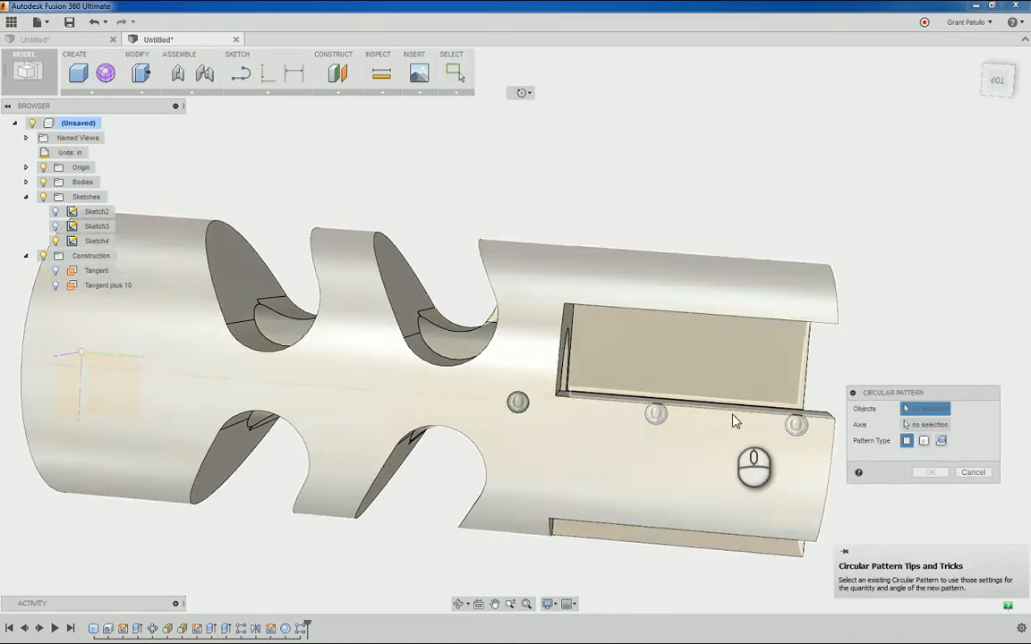
click(518, 402)
click(655, 413)
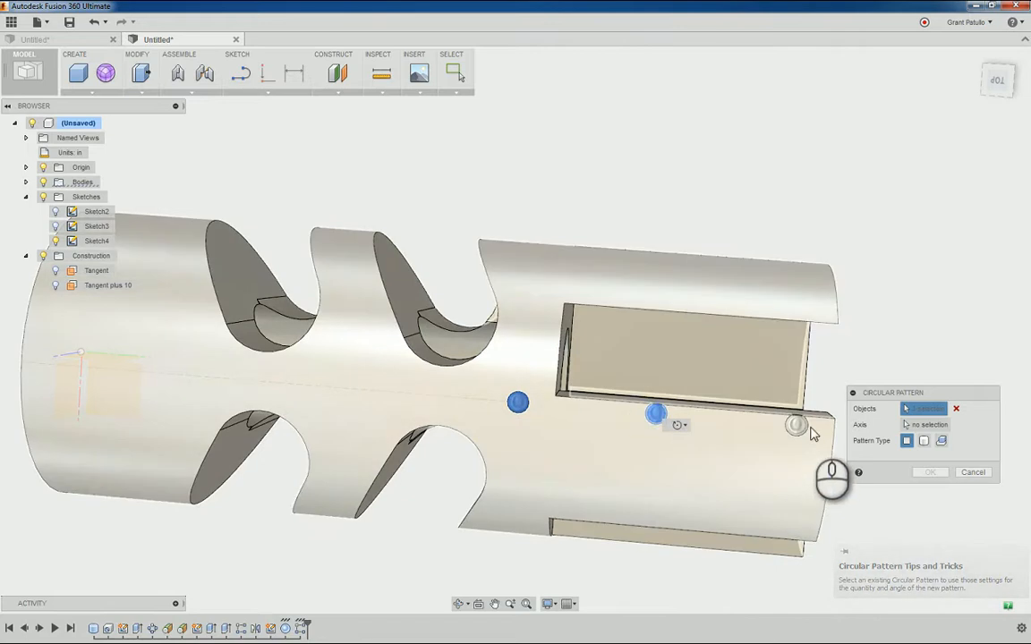
click(796, 425)
click(917, 426)
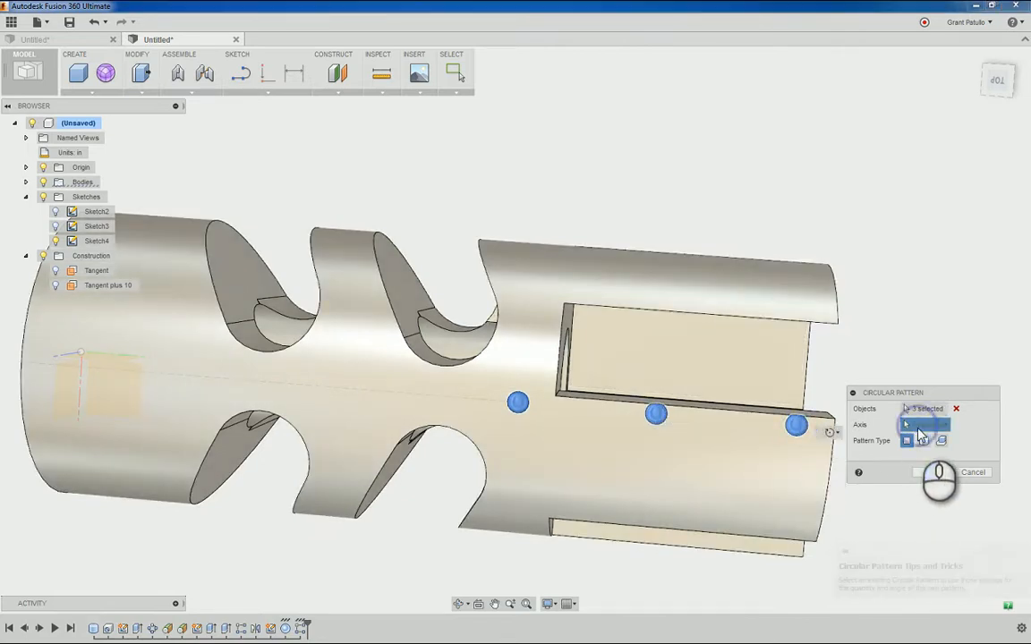
shift+middle_drag(575, 329, 560, 344)
click(560, 345)
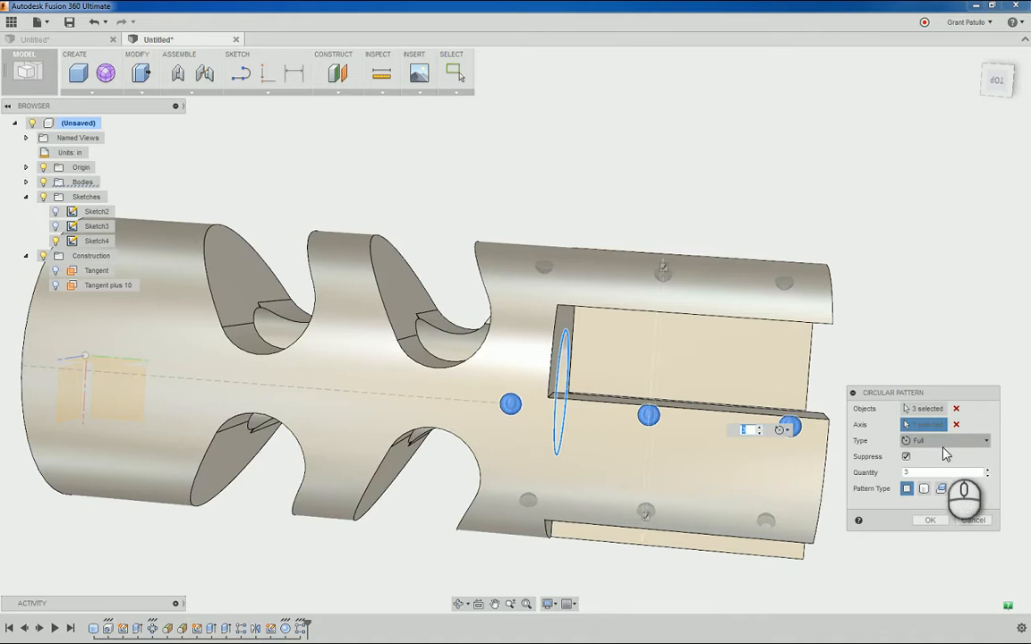
click(918, 472)
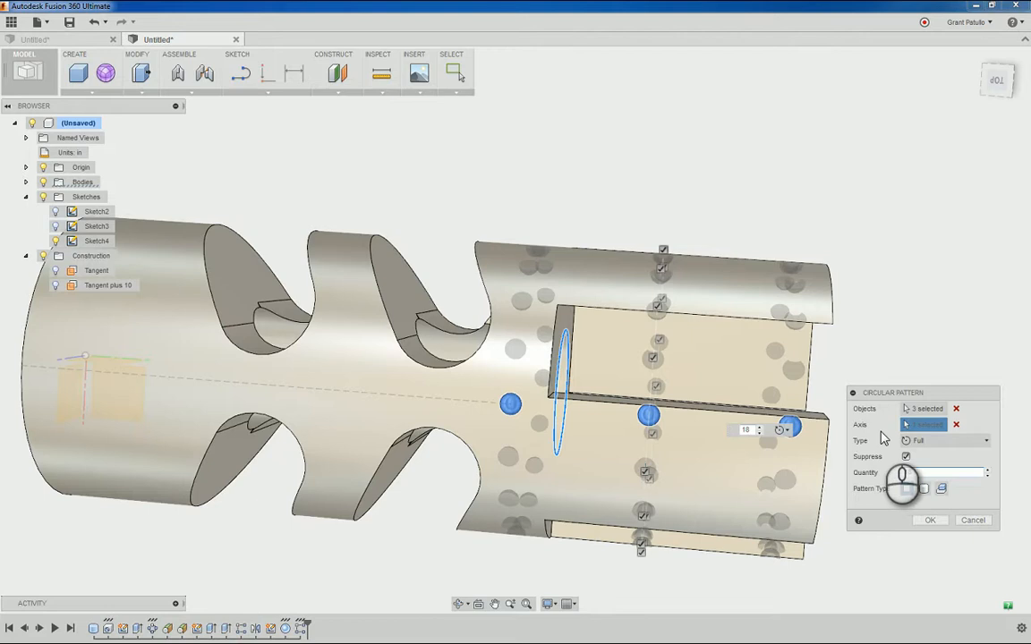
click(931, 521)
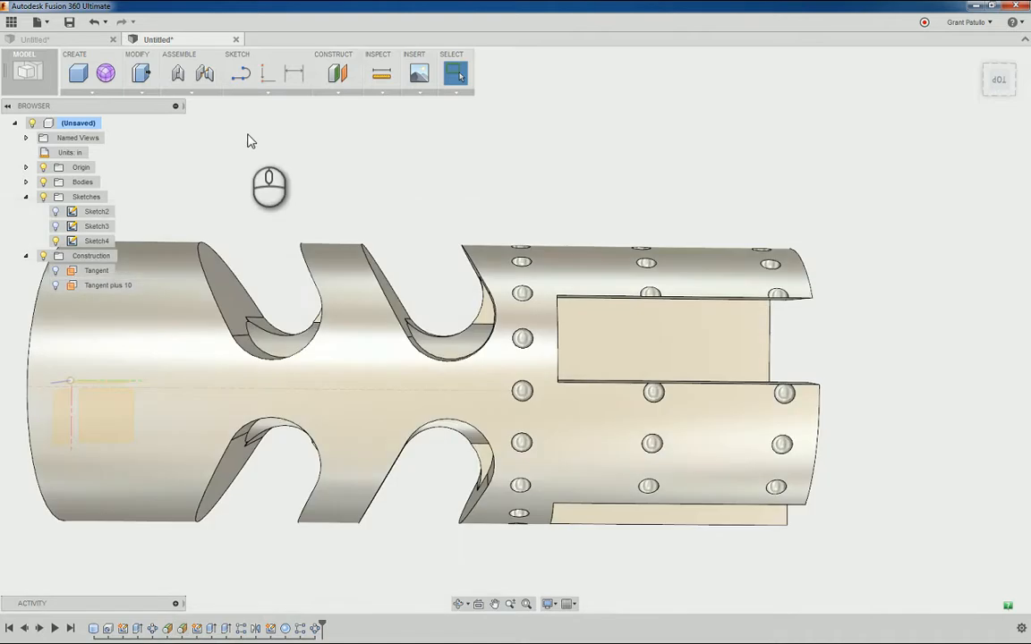
- Sketch a 1.588 in construction line from the origin along the cylinder's axis on the Tangent plus 10 plane
click(240, 71)
click(107, 287)
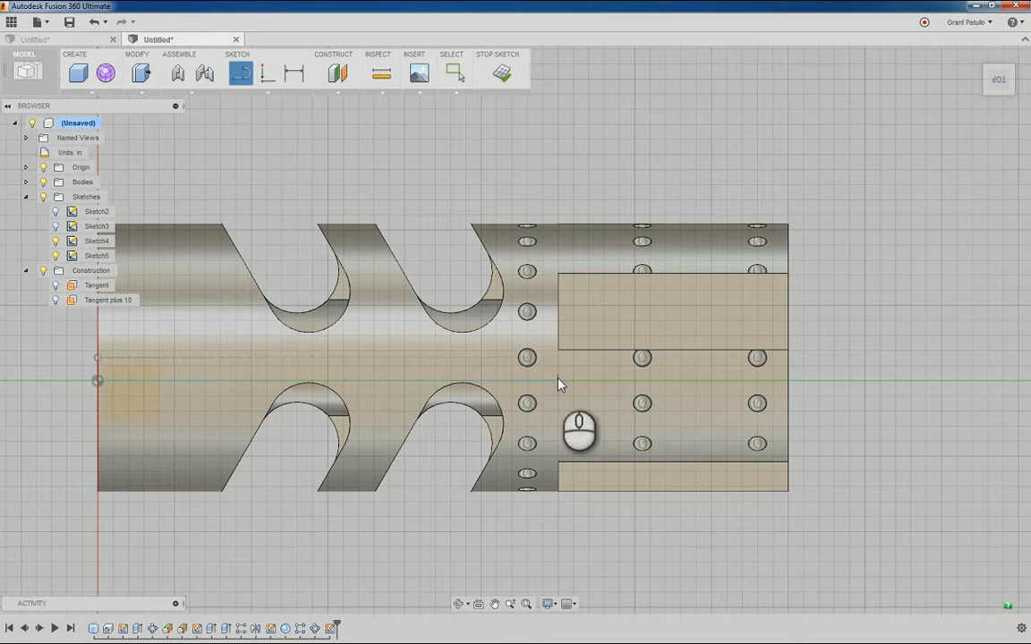
click(98, 382)
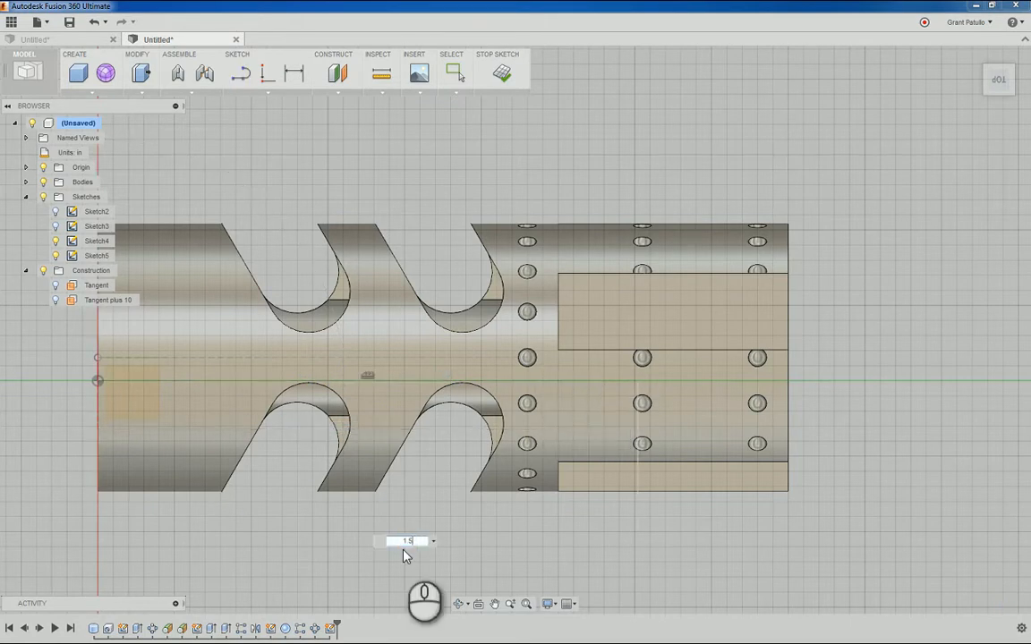
key(Return)
key(d)
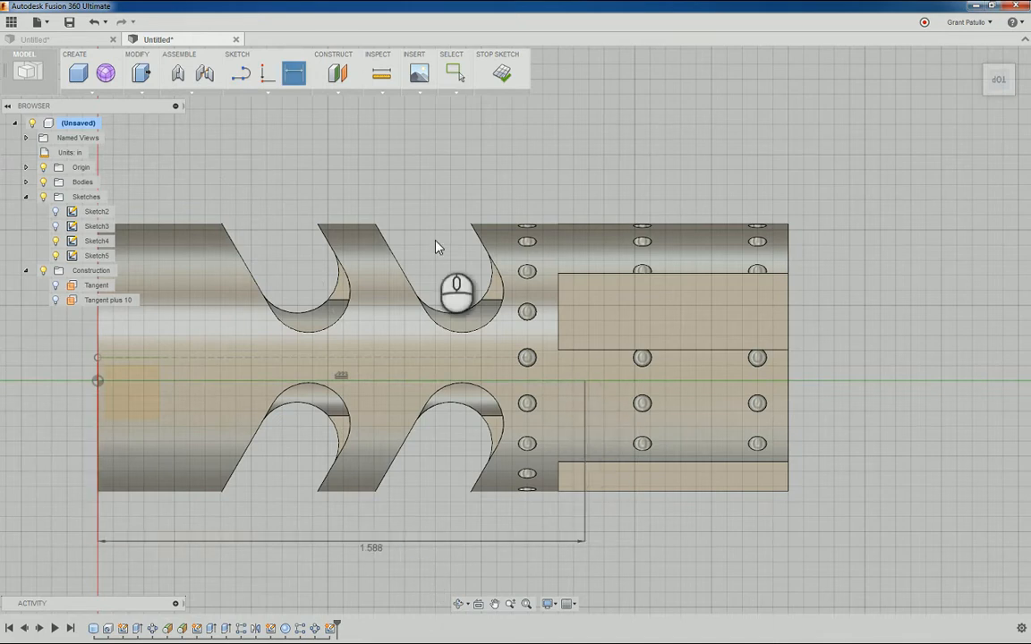
- Cut a 0.06 in diameter sphere into the cylinder's surface, centred on the free end of the new construction line
click(101, 95)
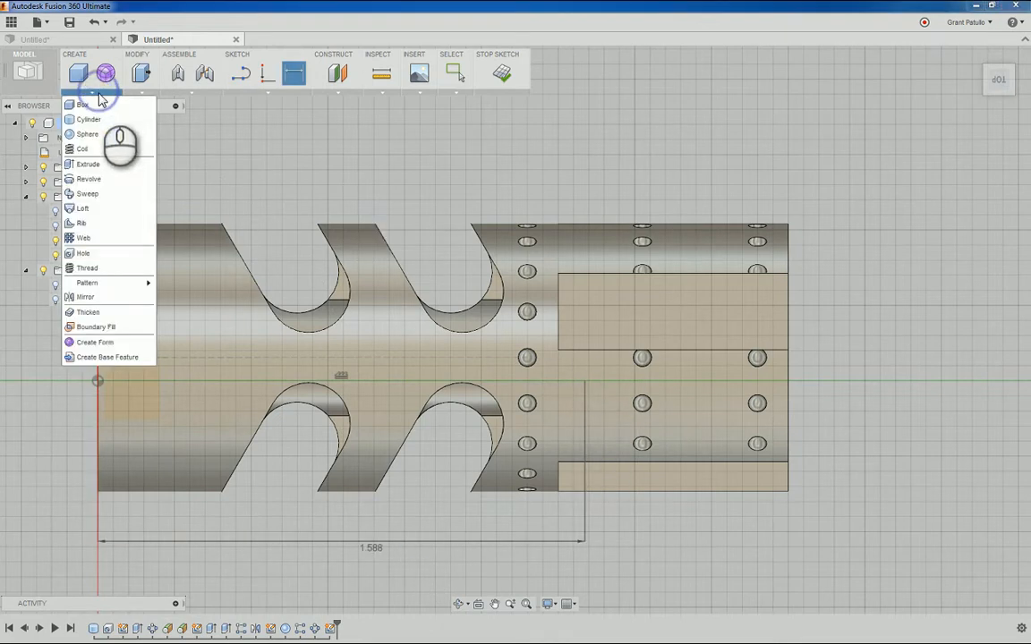
click(108, 134)
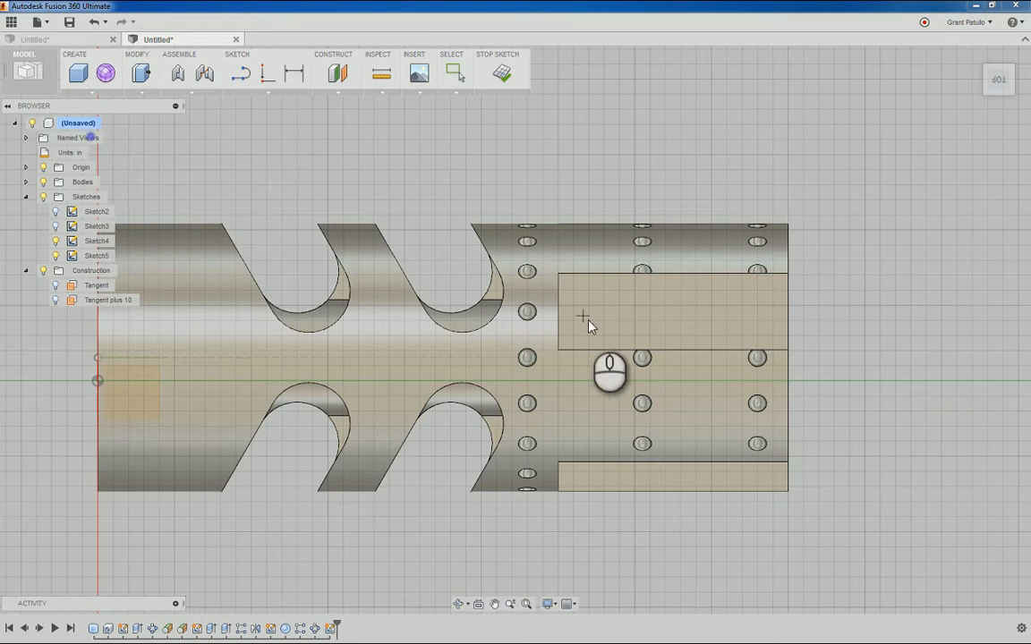
click(584, 381)
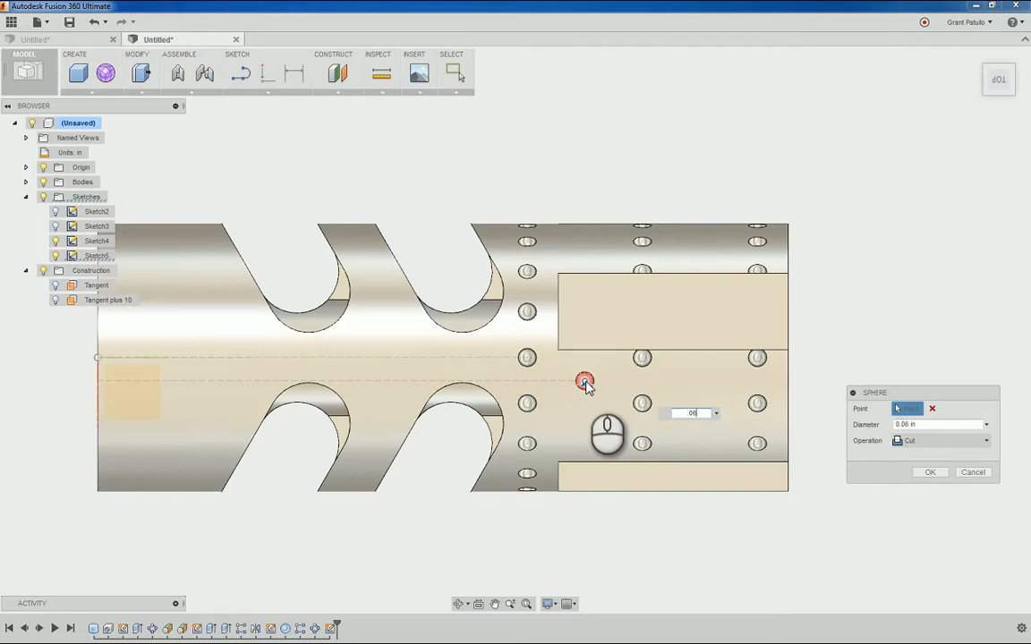
key(Return)
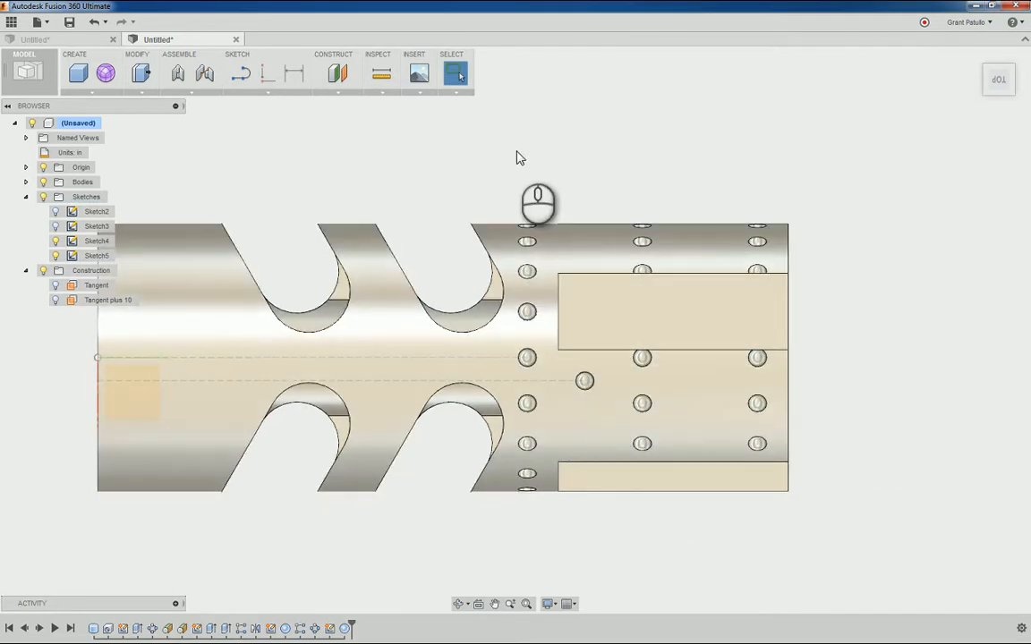
- Create a rectangular pattern of the offset dimple along the notch edge, with 3 instances over a 0.75 in extent towards the notched end
click(106, 94)
mouse_move(123, 289)
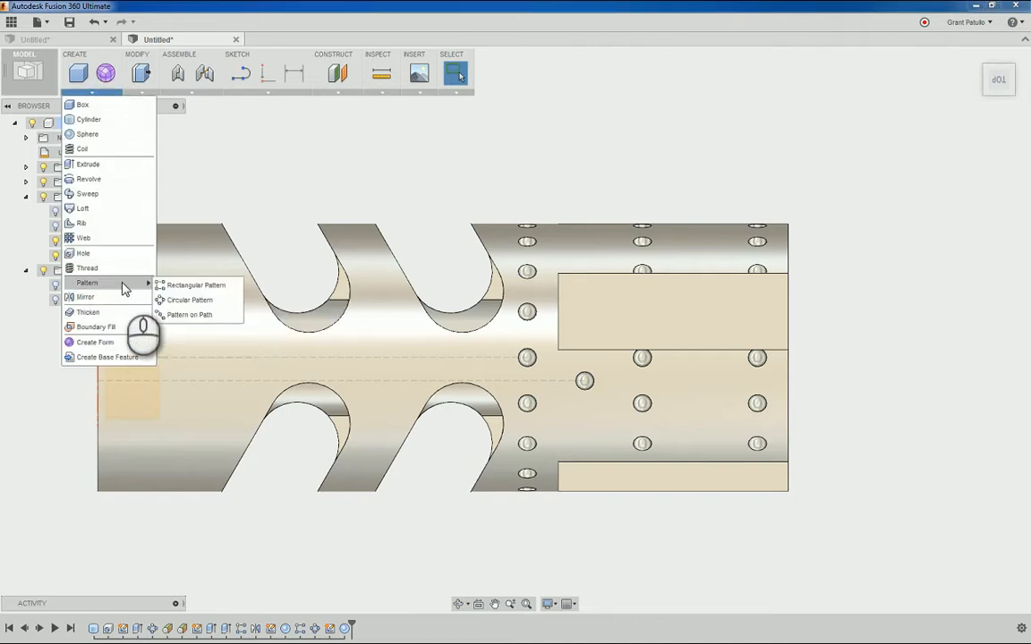
click(194, 284)
click(585, 381)
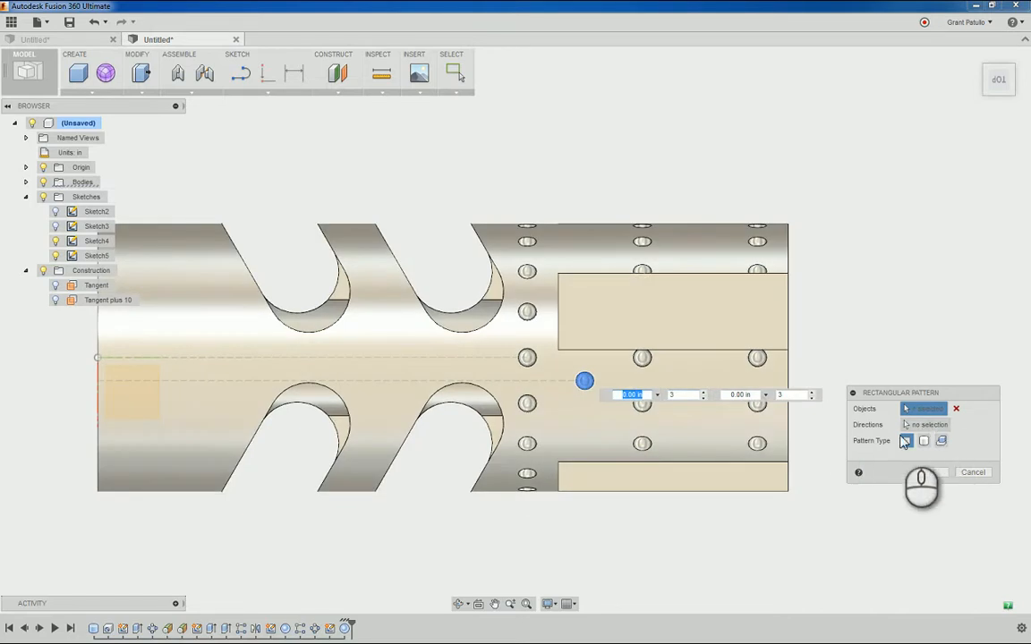
click(914, 427)
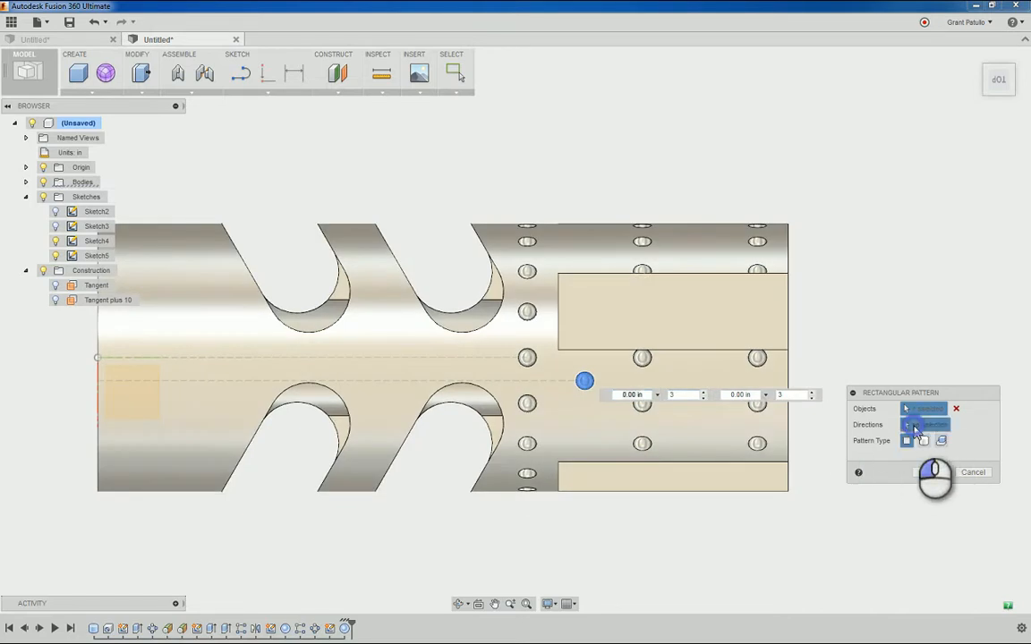
click(707, 356)
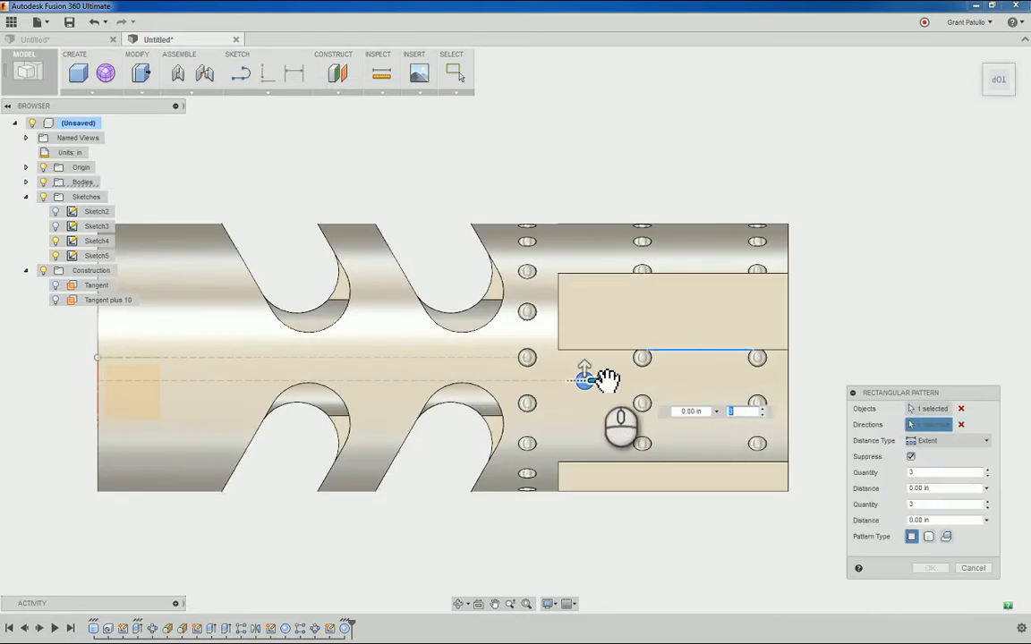
drag(591, 374, 855, 396)
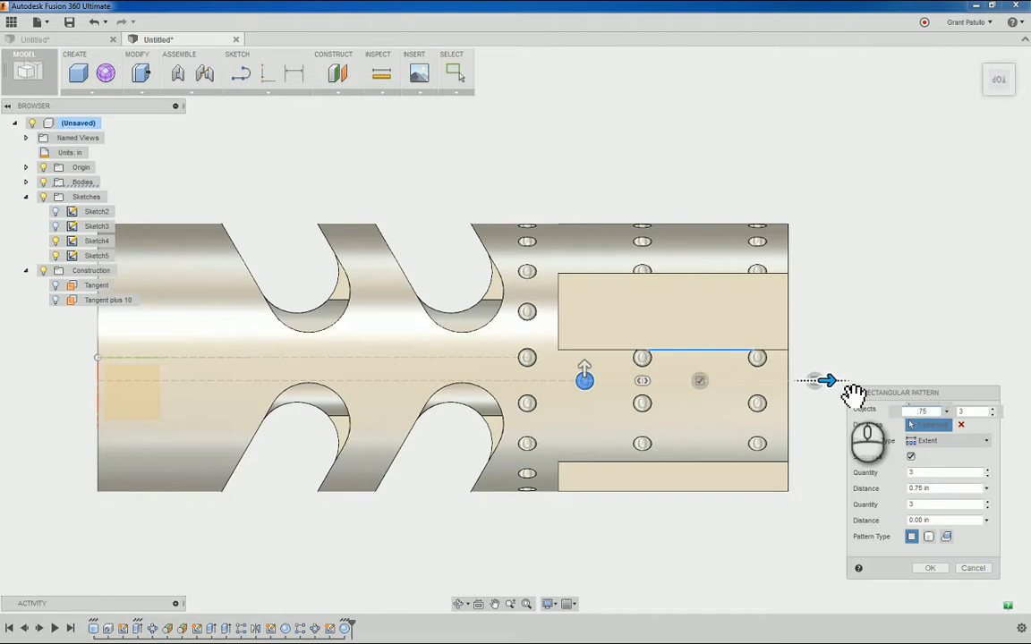
key(Return)
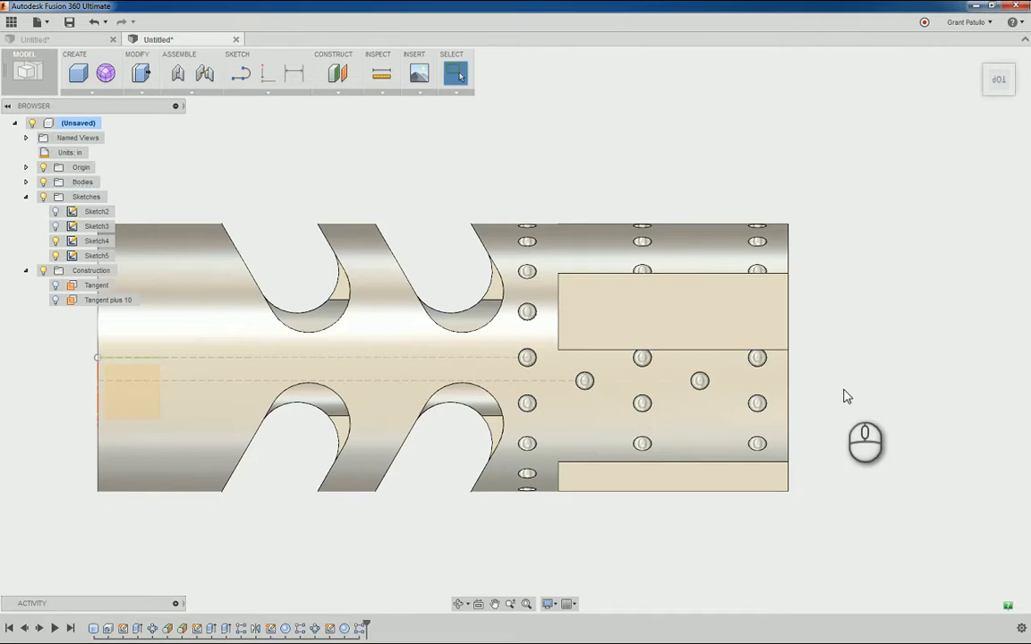
- Create a full circular pattern of the two offset dimples around the bore axis with a quantity of 18
click(105, 93)
mouse_move(108, 283)
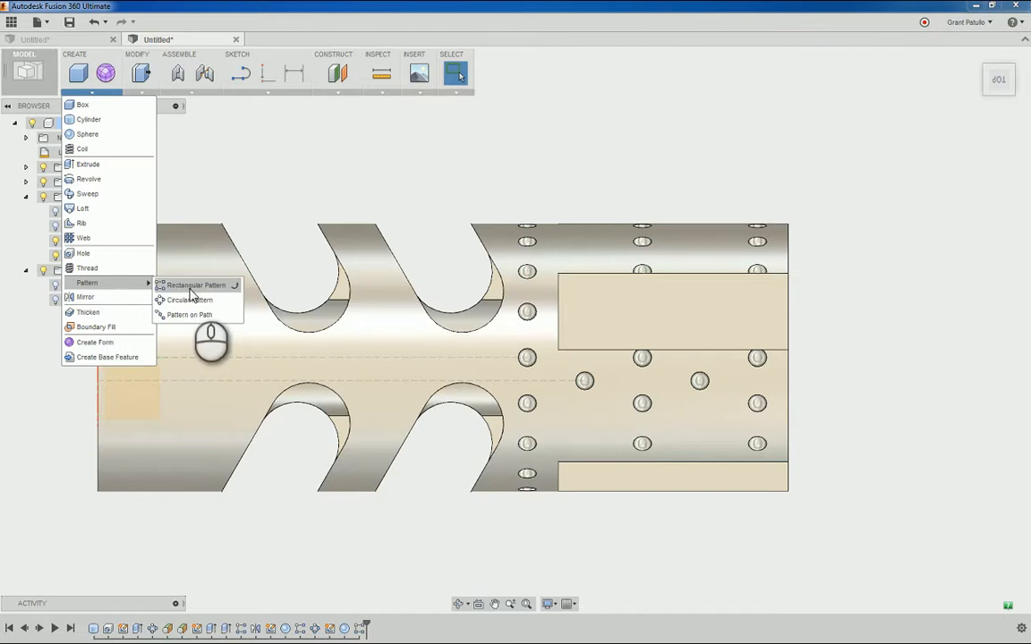
click(190, 299)
click(582, 379)
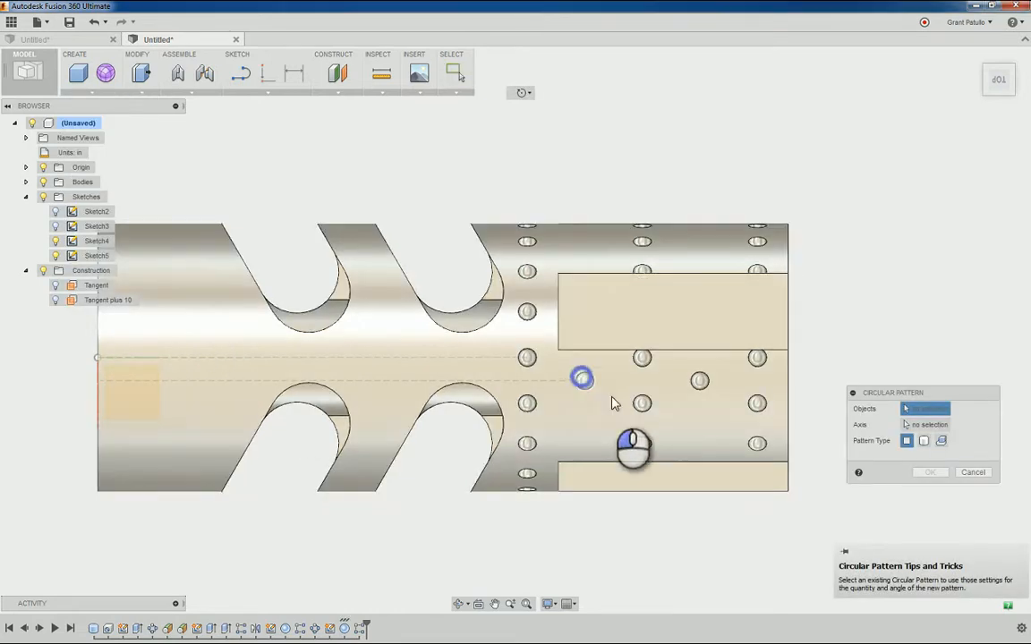
click(700, 382)
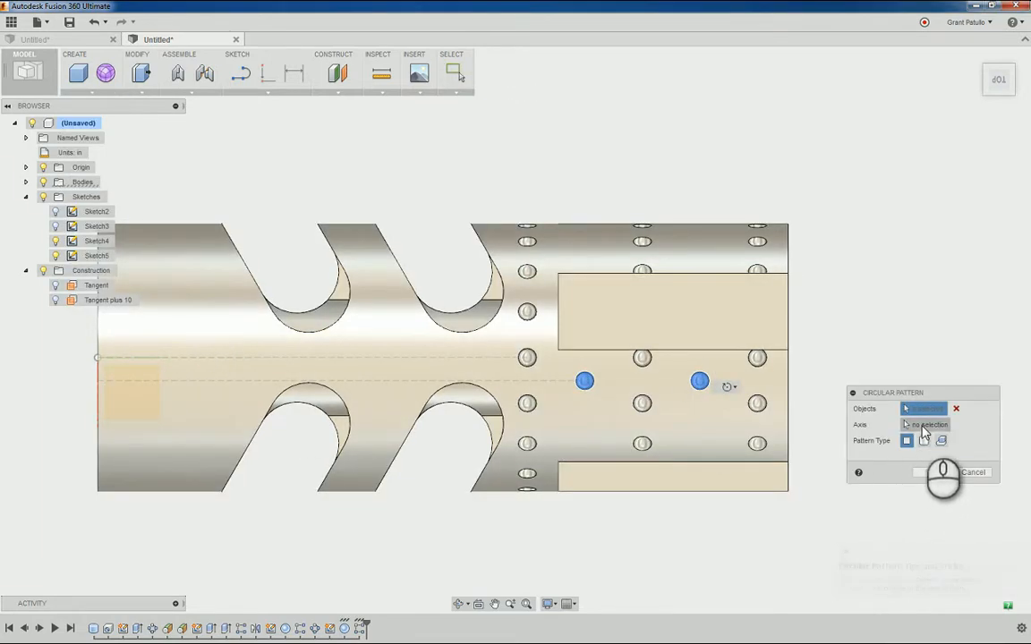
click(924, 426)
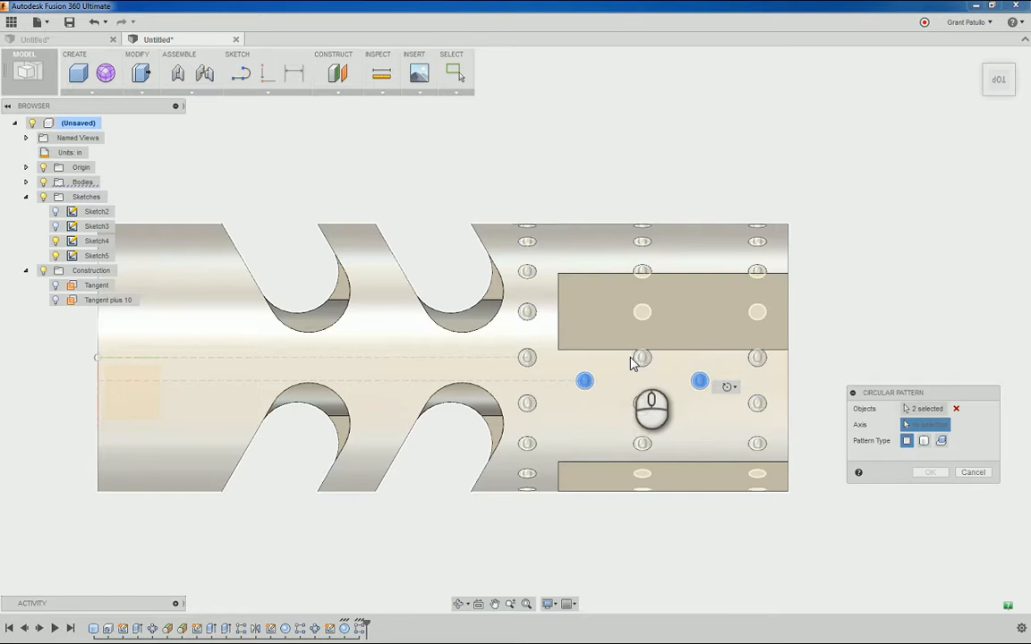
shift+middle_drag(632, 363, 550, 337)
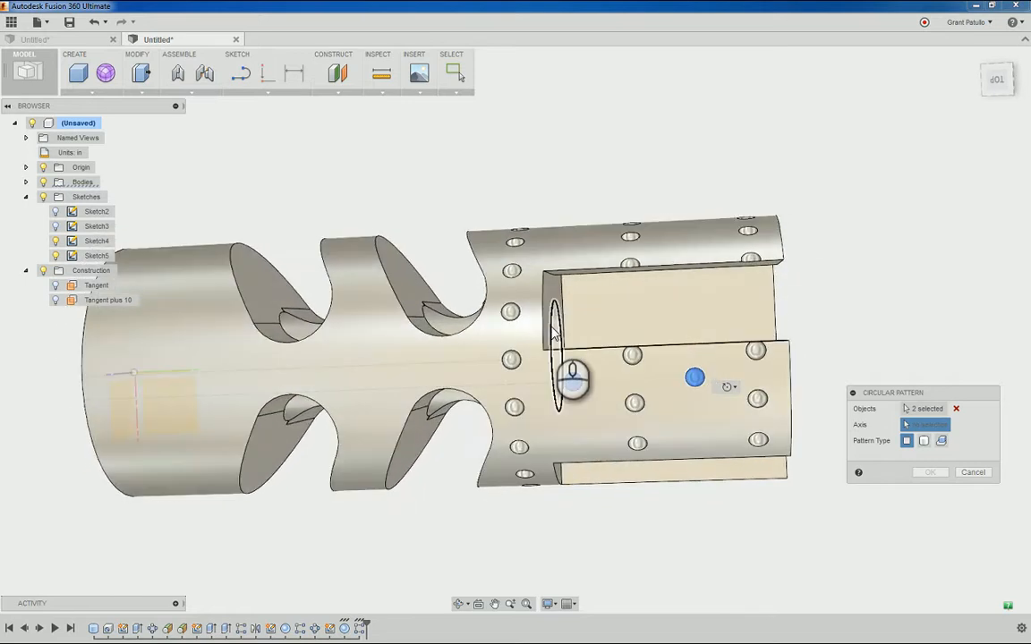
click(553, 333)
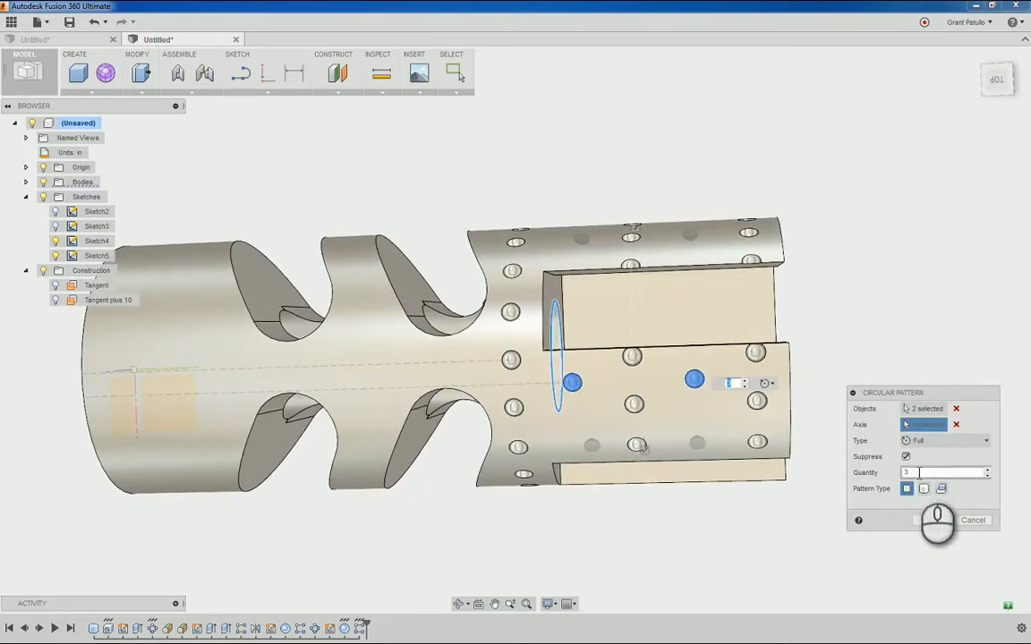
double_click(917, 472)
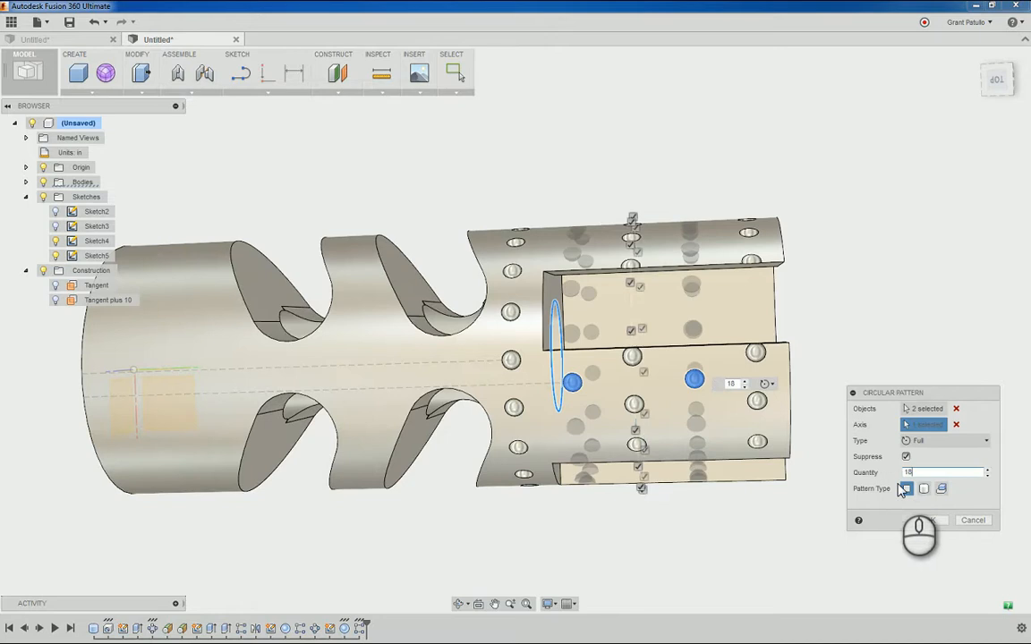
click(927, 521)
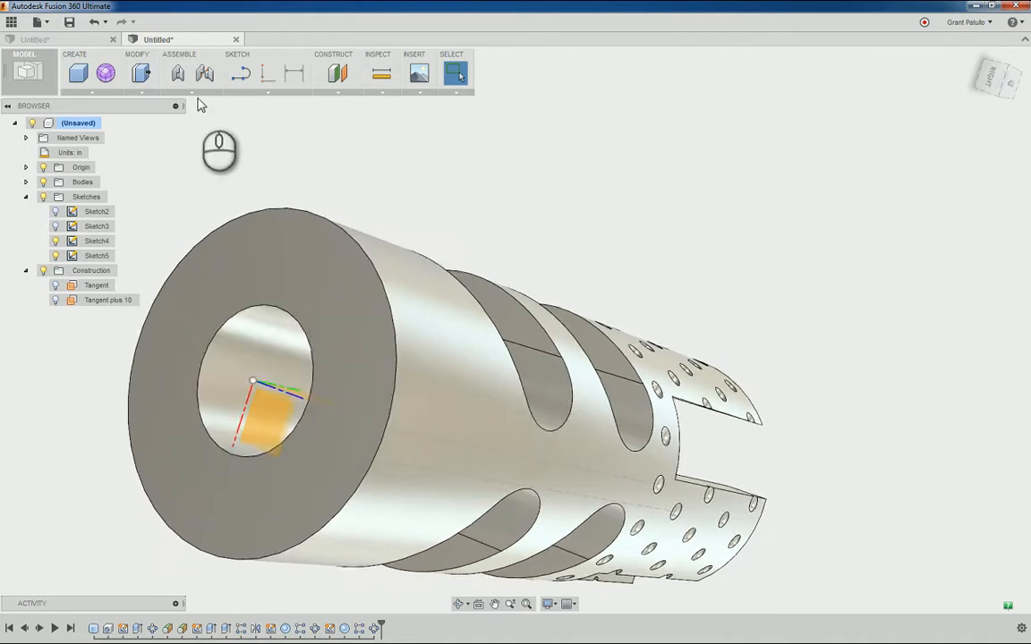
- Add a right-hand 3/8-40 UNS class 2B cosmetic thread to the bore at the unnotched end, limited to 0.394 in long with zero offset
click(101, 93)
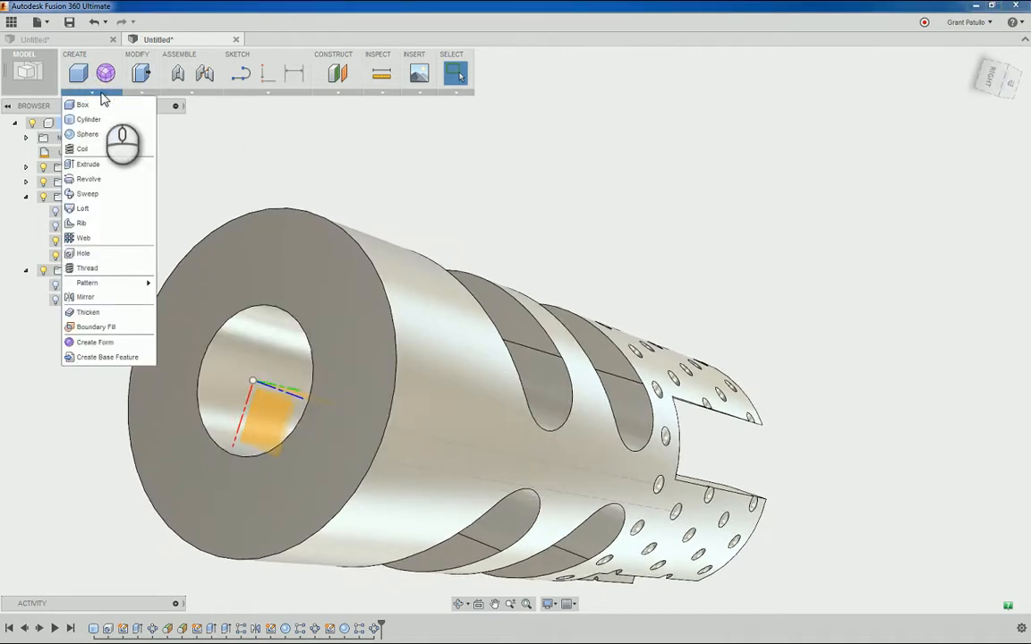
click(87, 267)
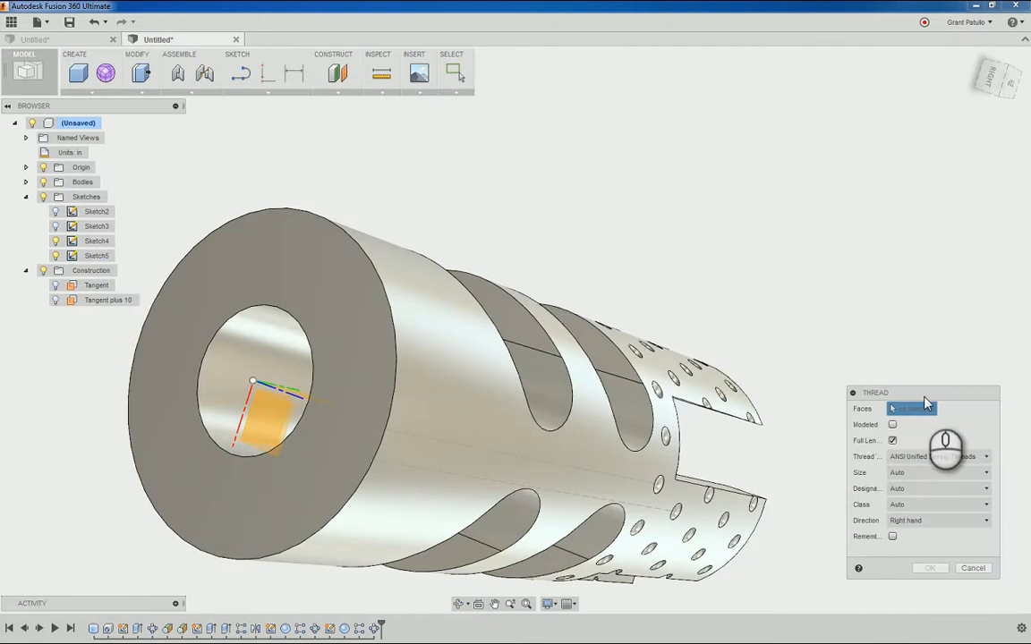
click(223, 372)
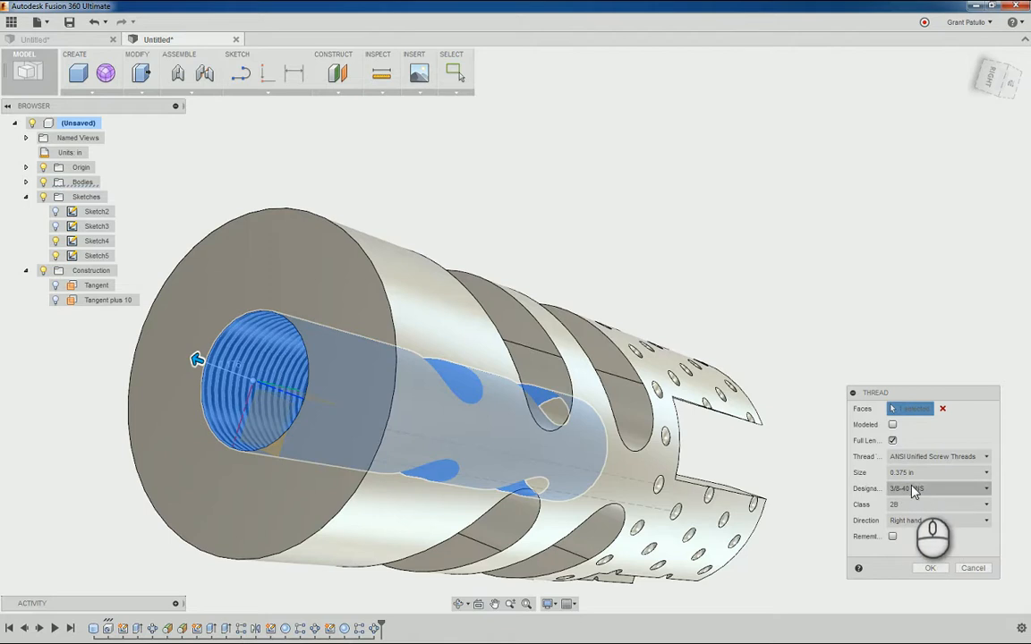
click(893, 441)
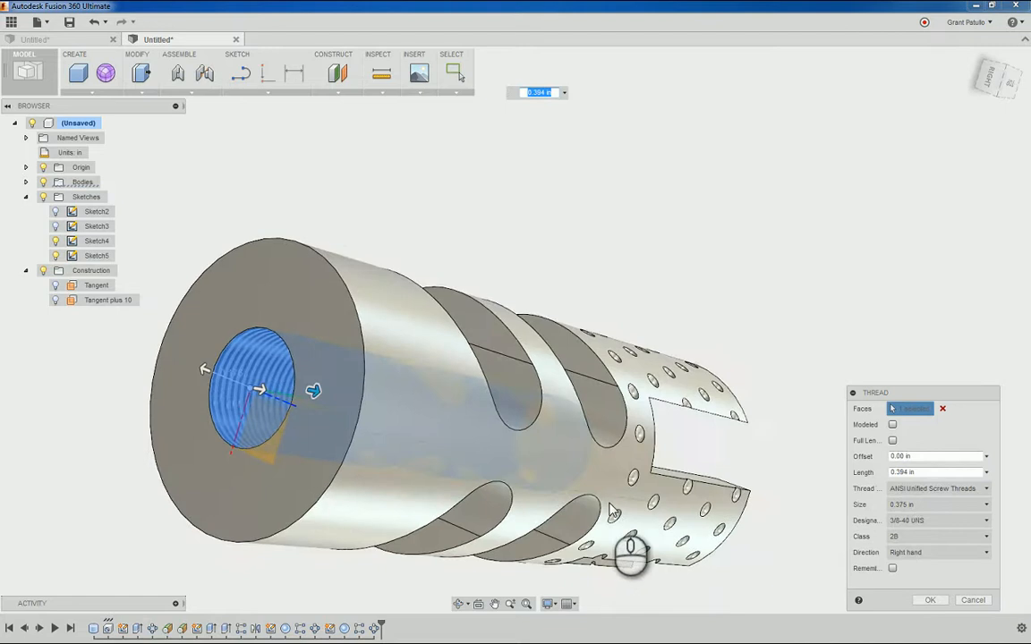
shift+middle_drag(613, 512, 716, 517)
shift+middle_drag(797, 511, 931, 488)
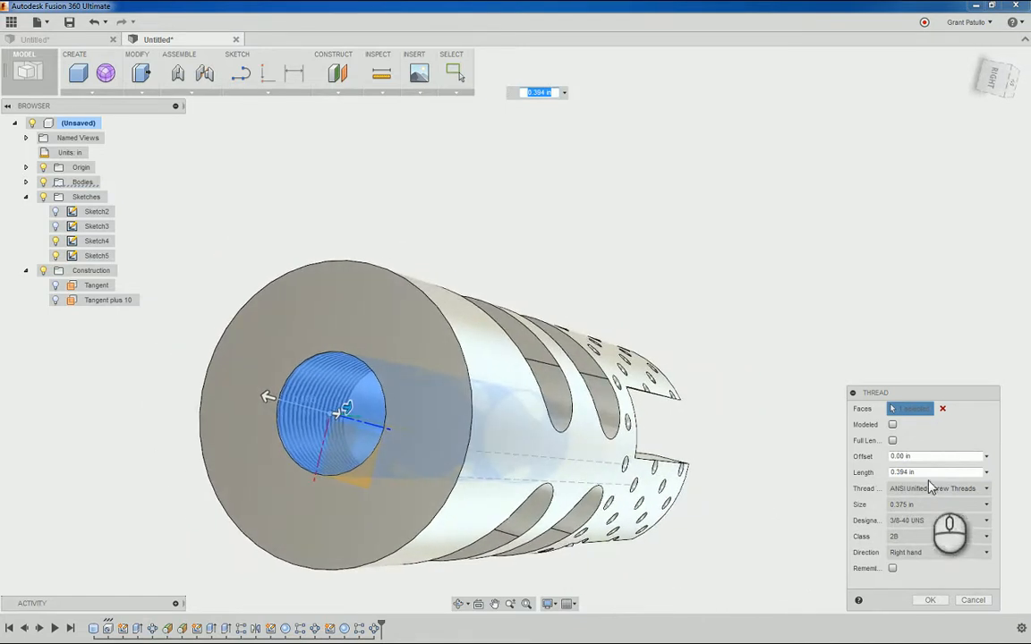
click(925, 600)
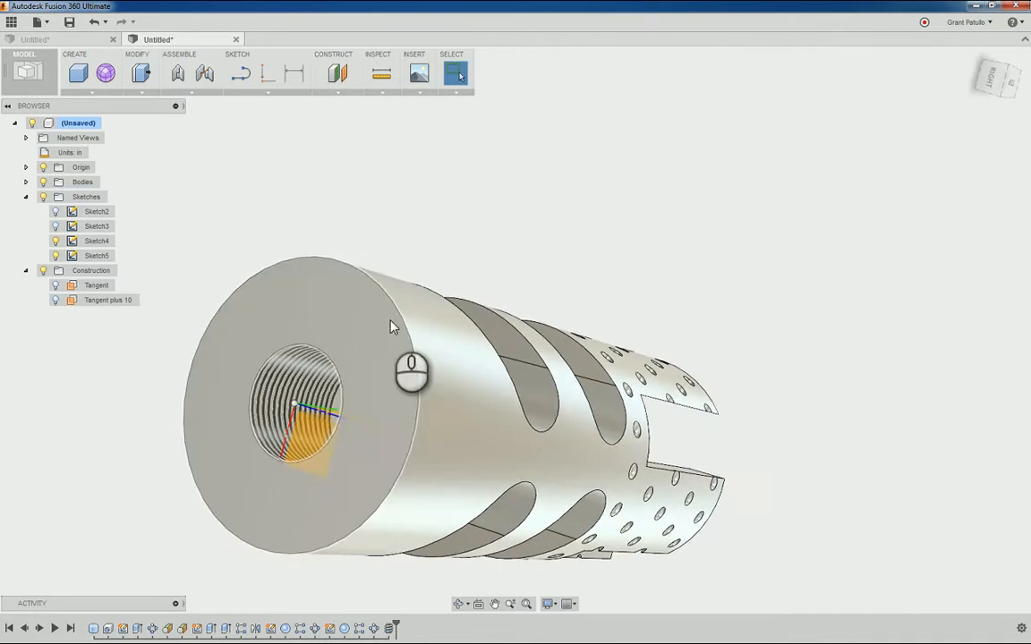
- Chamfer the bore's edge on the threaded end face with an equal distance of 0.01 in
click(108, 93)
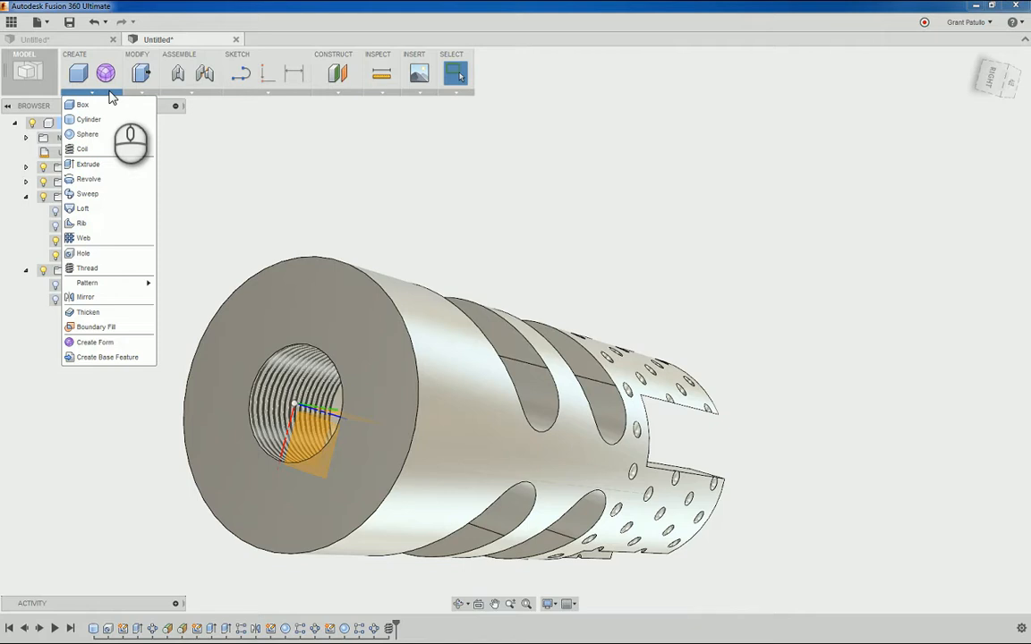
click(141, 93)
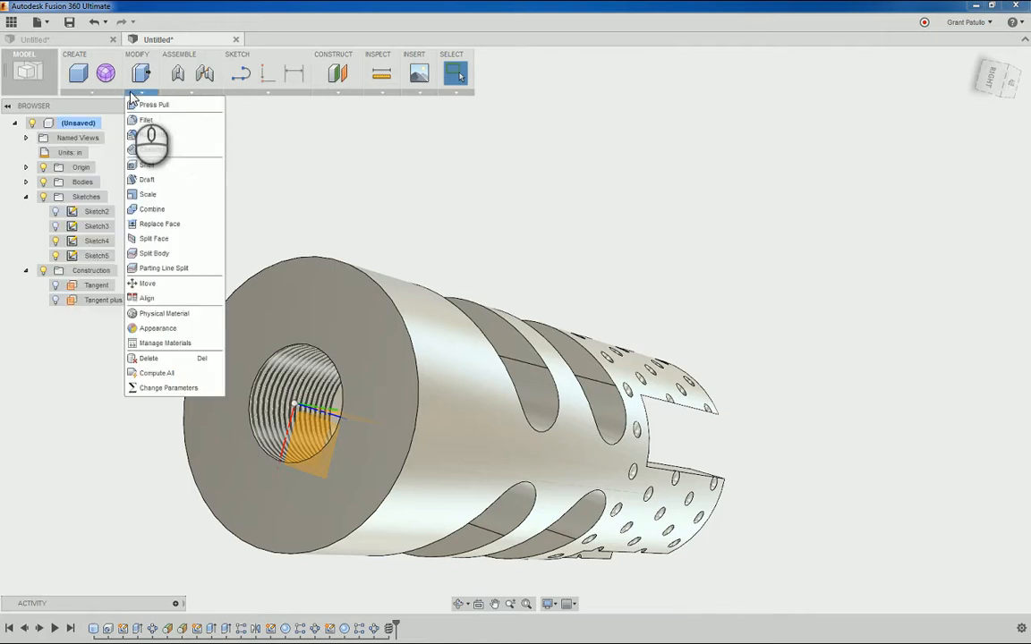
click(152, 141)
click(256, 376)
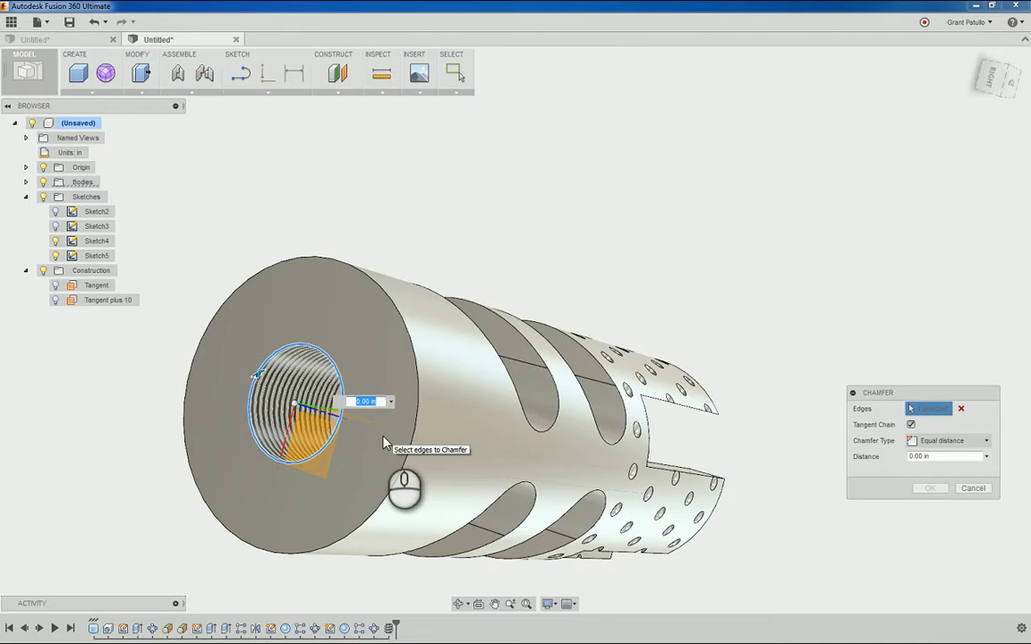
text(.04)
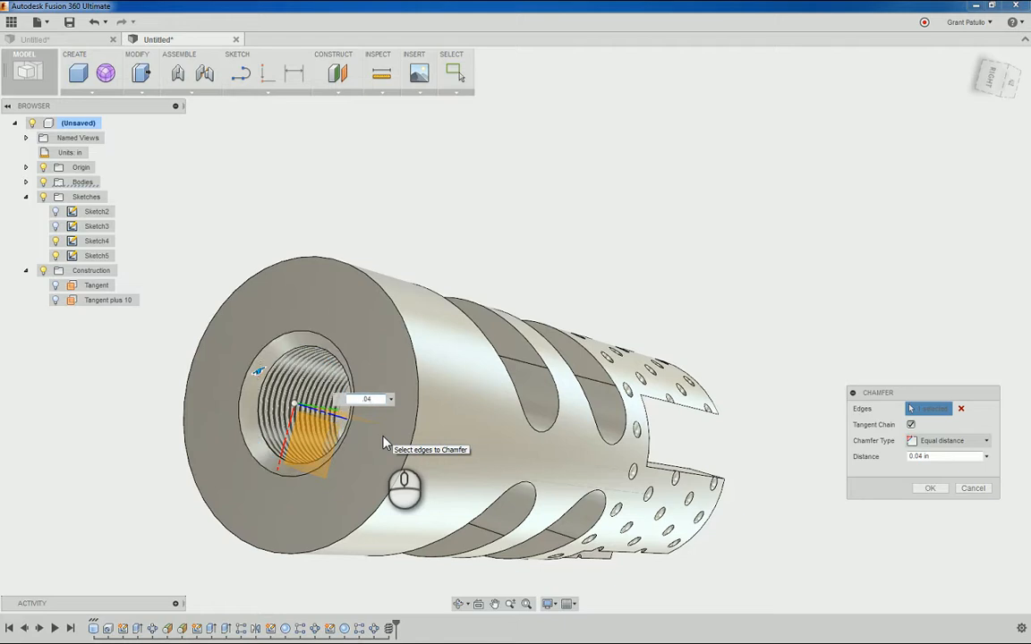
key(BackSpace)
text(1)
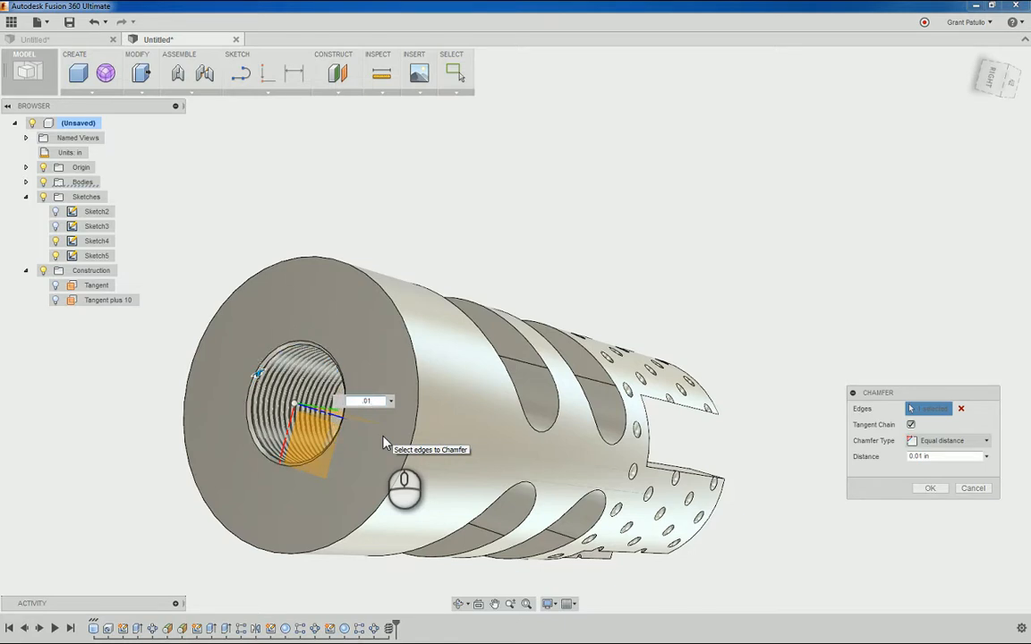
key(Return)
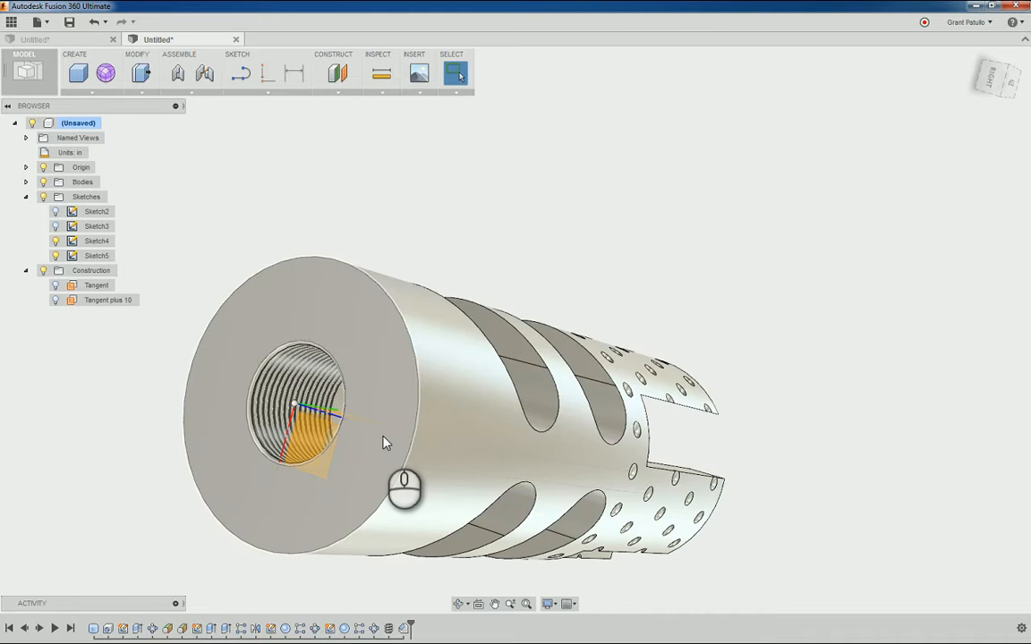
- Sketch an ellipse on the Tangent plane, centred on the cylinder's axis between the angled slots with its long axis along the cylinder
shift+middle_drag(383, 441, 713, 135)
click(992, 83)
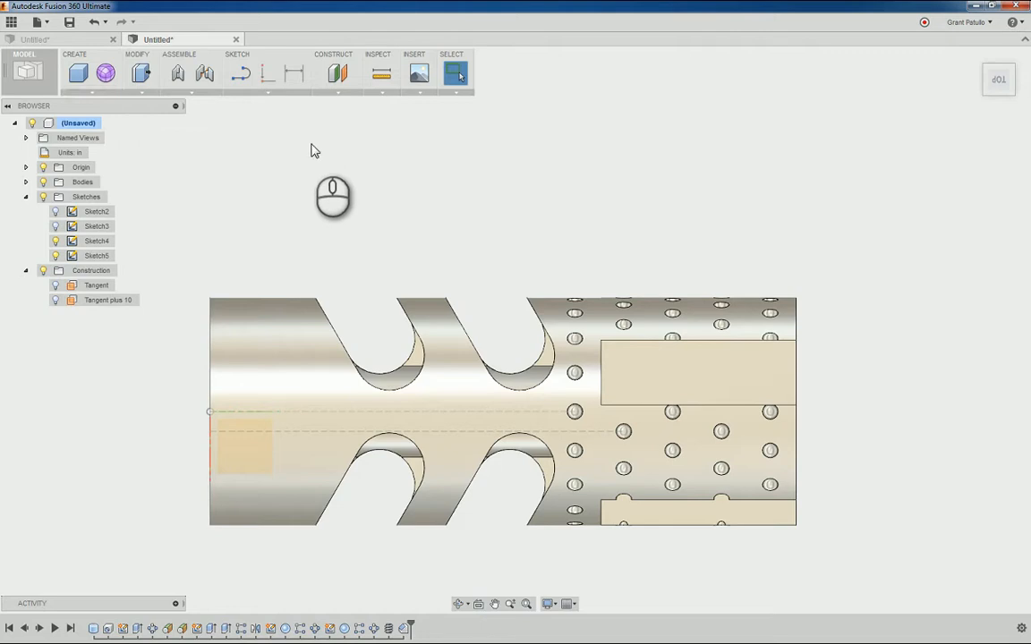
click(418, 93)
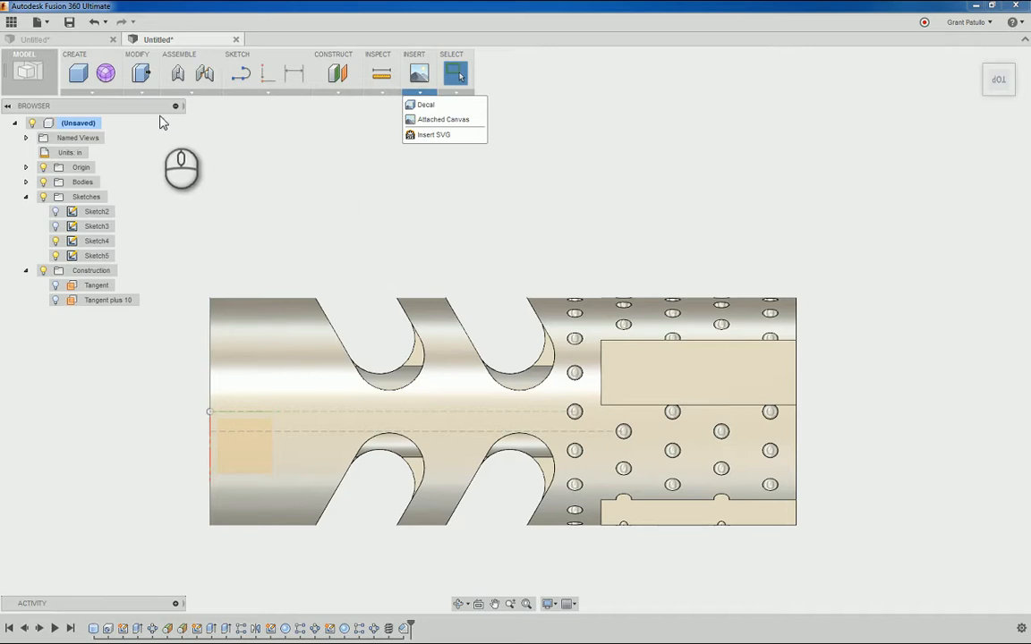
mouse_move(145, 96)
mouse_move(273, 101)
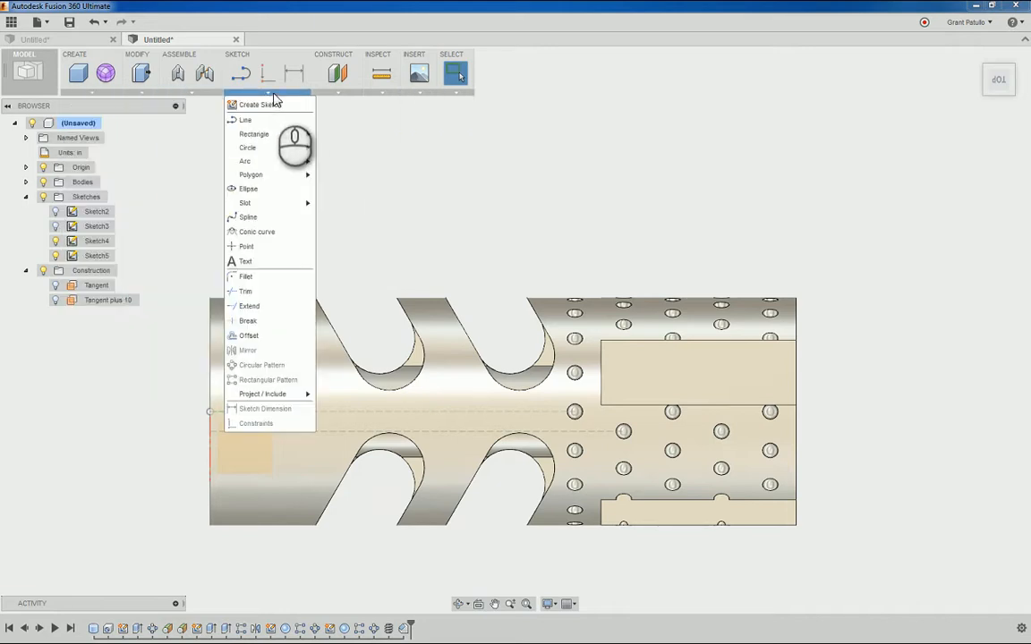
click(274, 97)
click(274, 96)
click(255, 189)
click(94, 285)
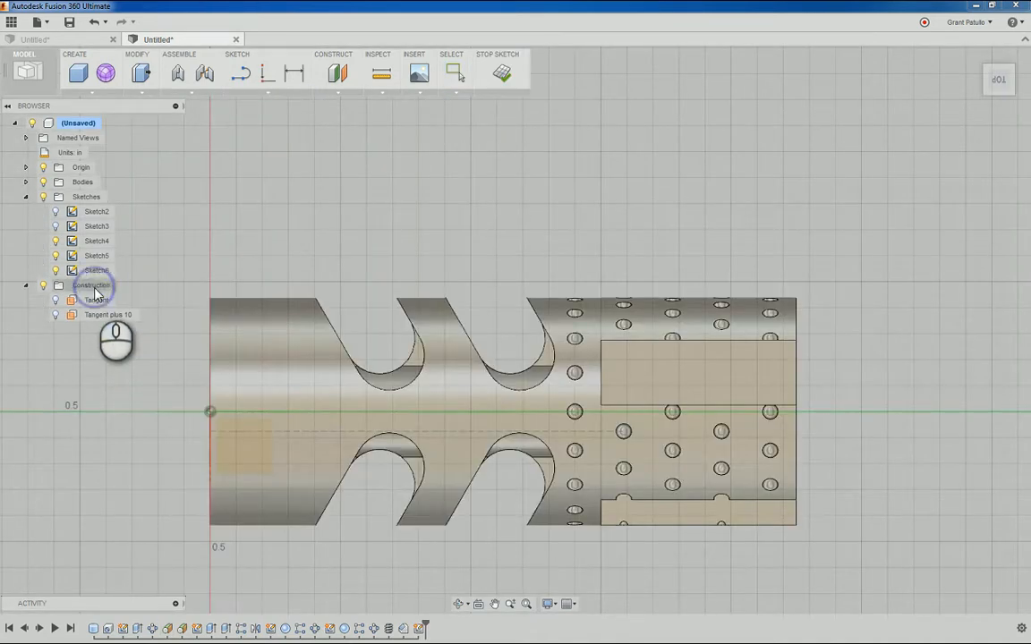
click(454, 416)
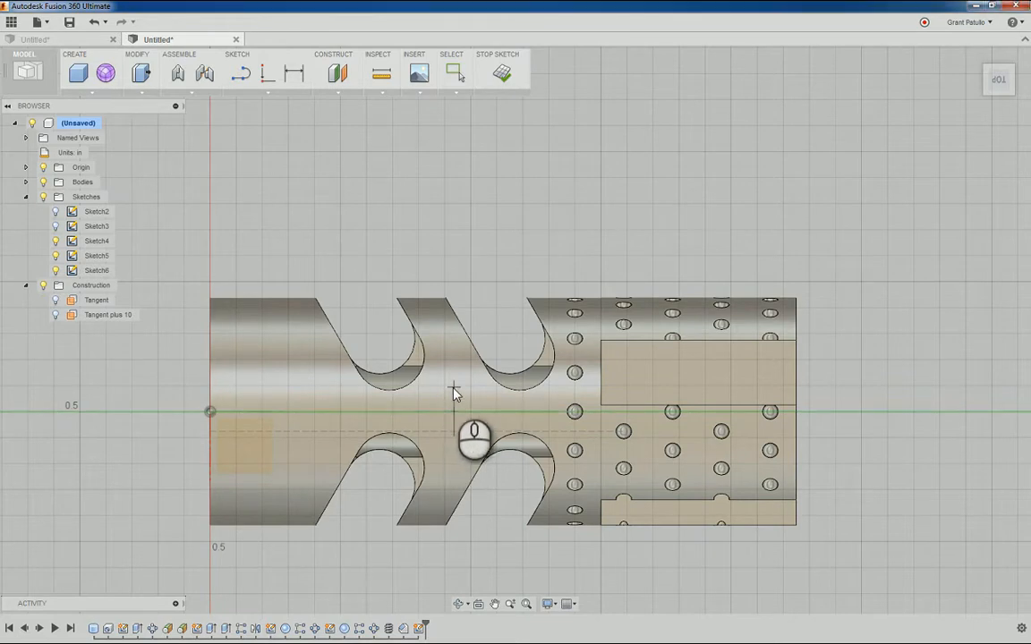
click(454, 386)
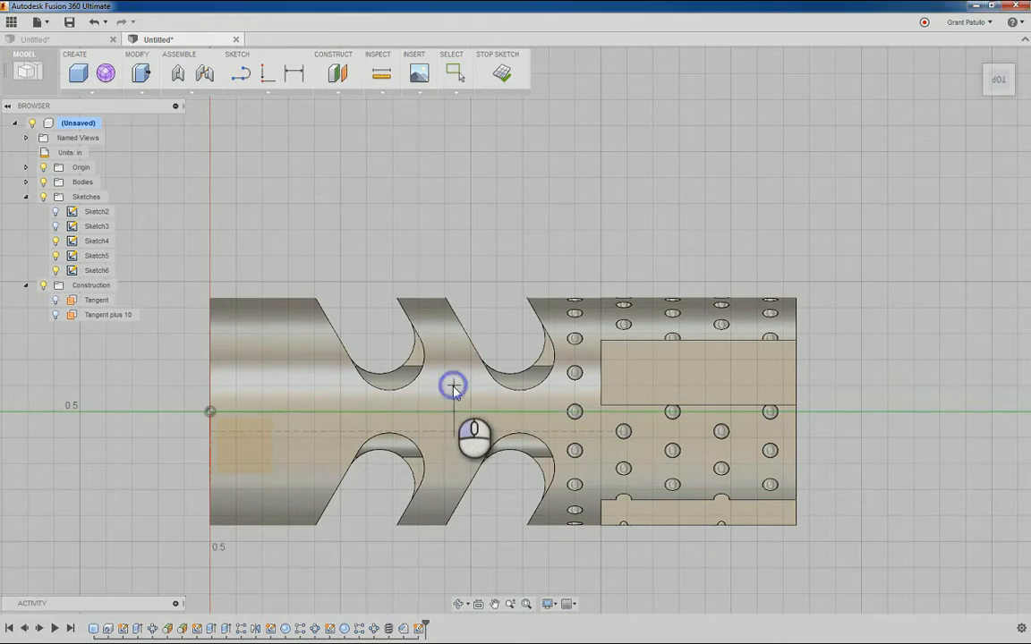
click(502, 413)
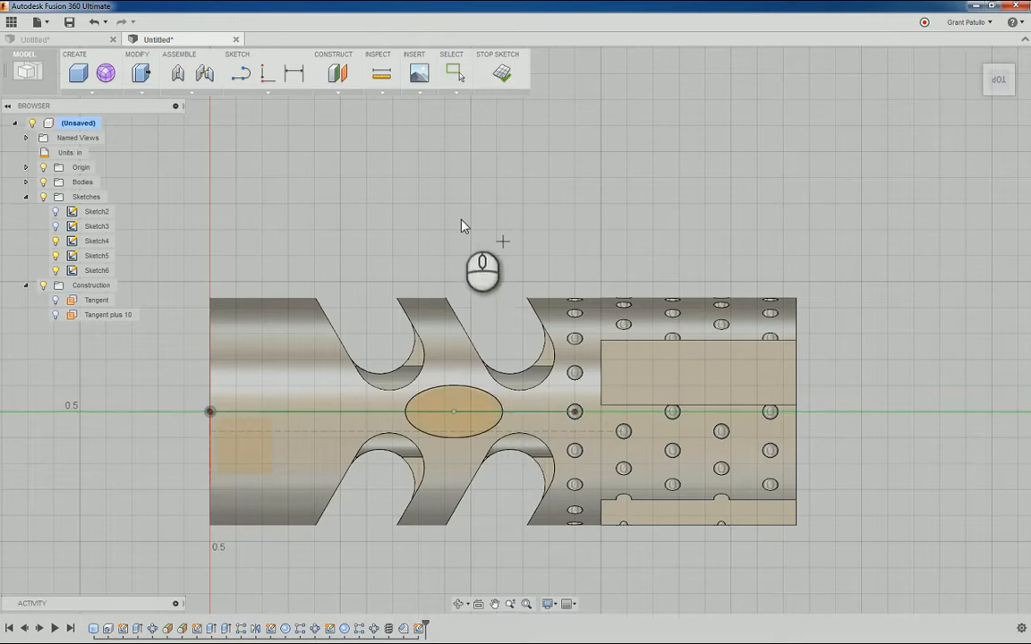
- Place the sketch text "SMW" at the ellipse and rotate it to 270 degrees so it reads along the cylinder
click(268, 92)
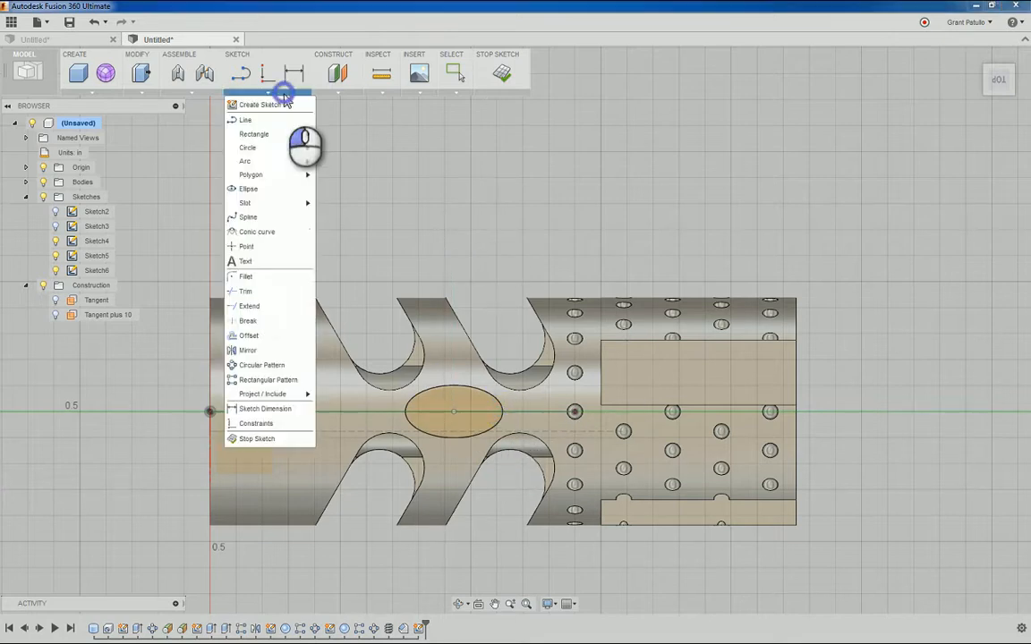
click(265, 247)
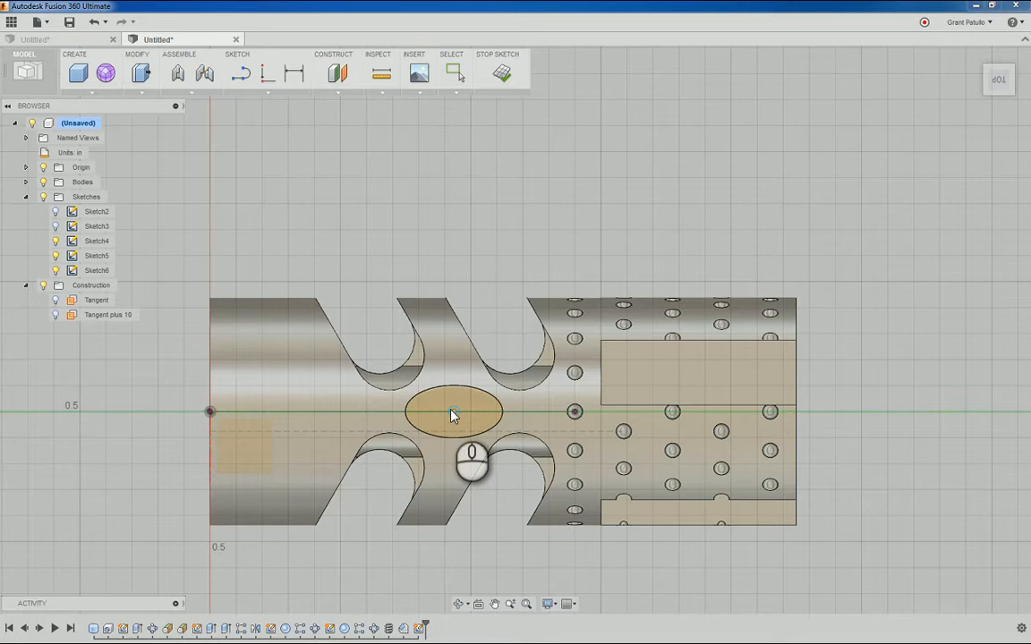
click(452, 412)
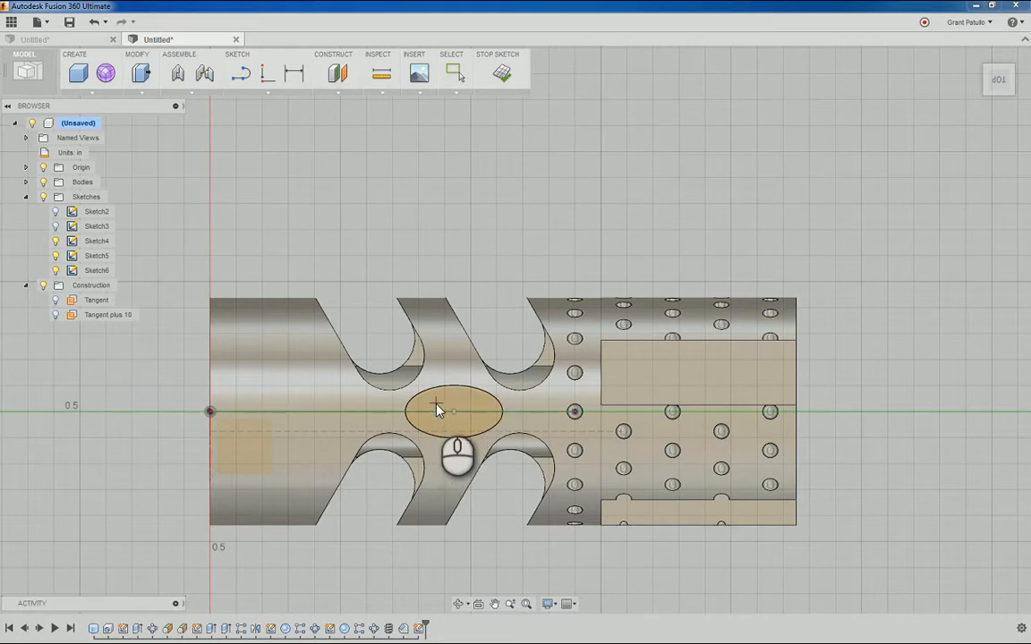
click(434, 403)
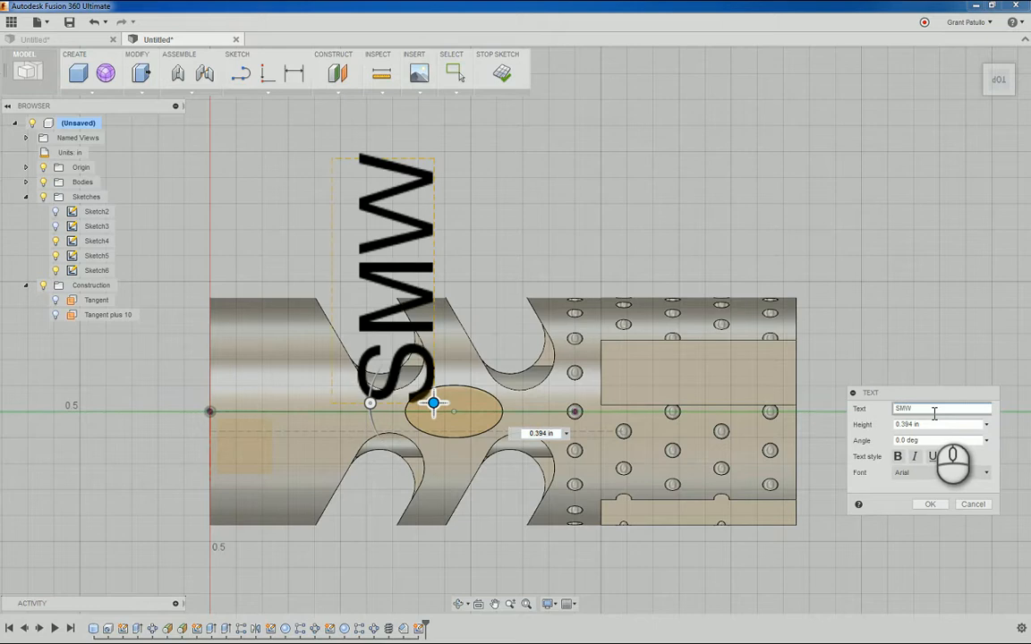
drag(370, 407, 442, 302)
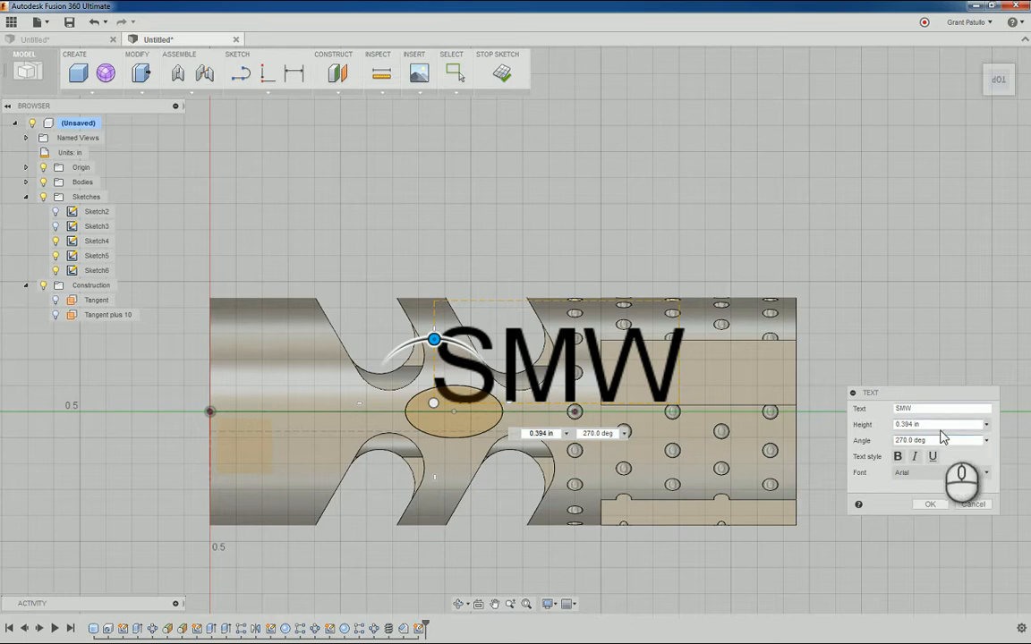
- Set the "SMW" text height to 0.12 in and centre the text inside the ellipse
drag(954, 421, 877, 431)
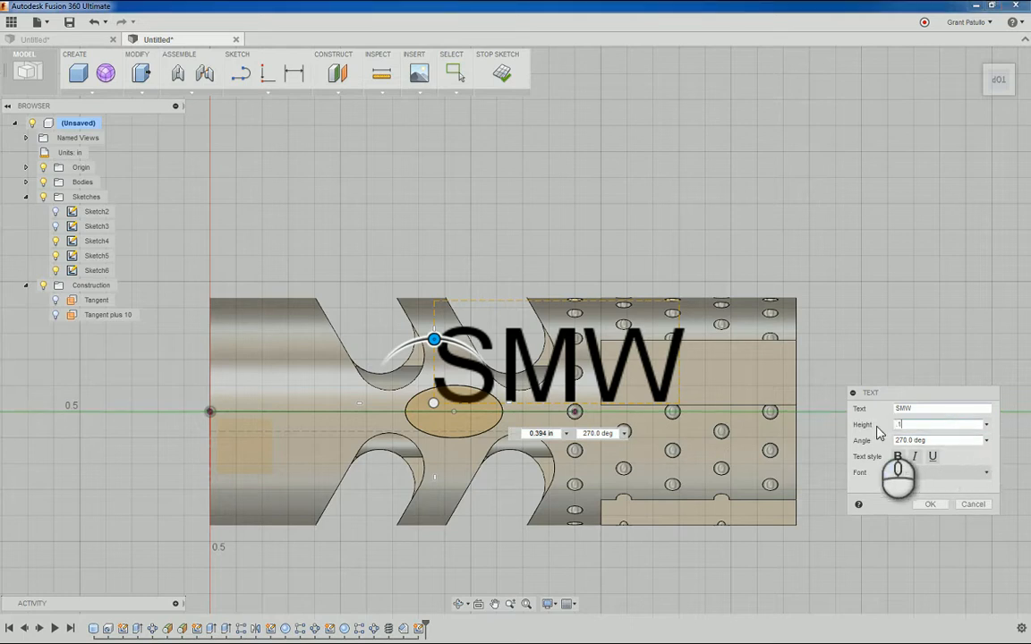
text(.1)
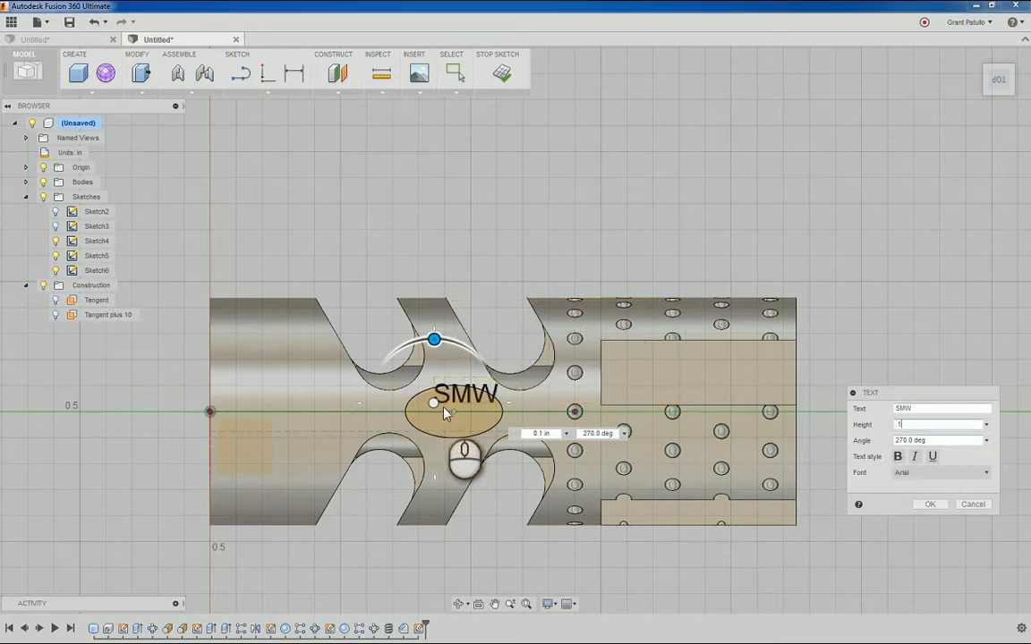
drag(438, 407, 428, 426)
click(531, 453)
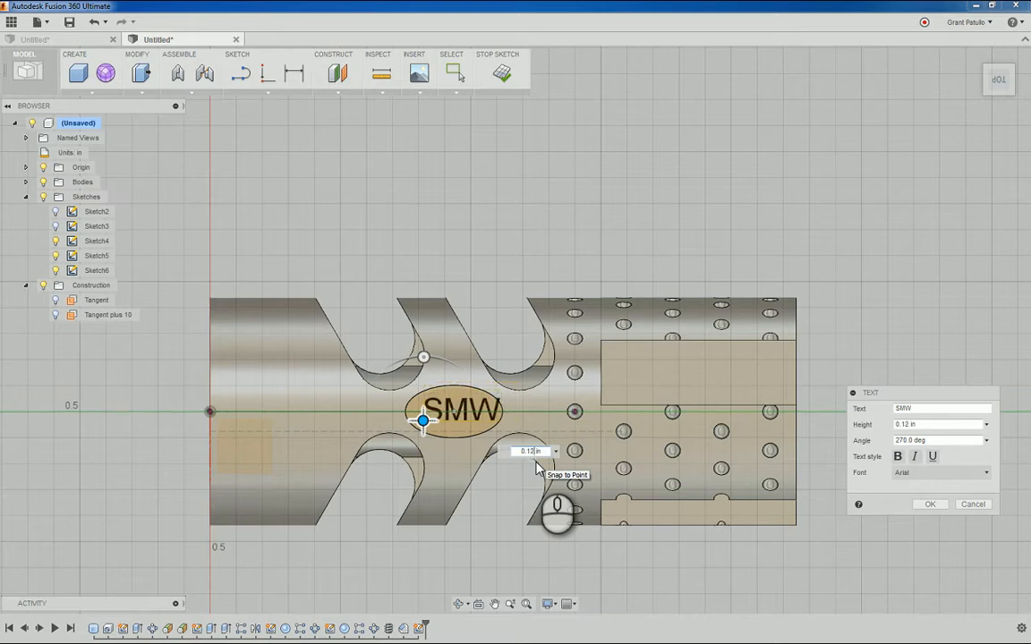
drag(424, 421, 415, 426)
click(939, 505)
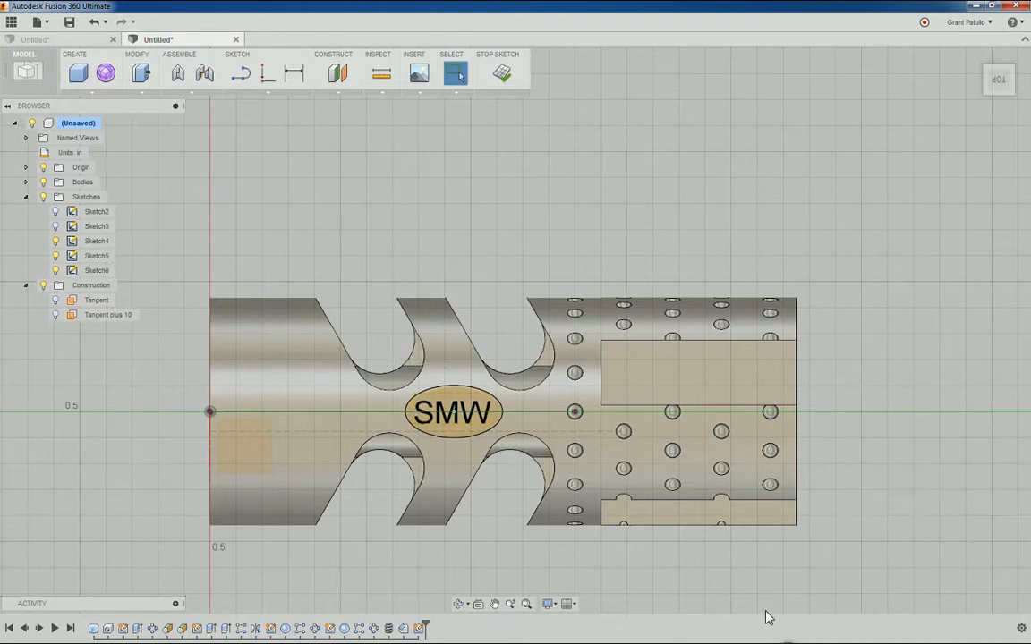
- Convert the axis line running through the ellipse to construction geometry and explode the "SMW" text into outlines
scroll(447, 427, up, 5)
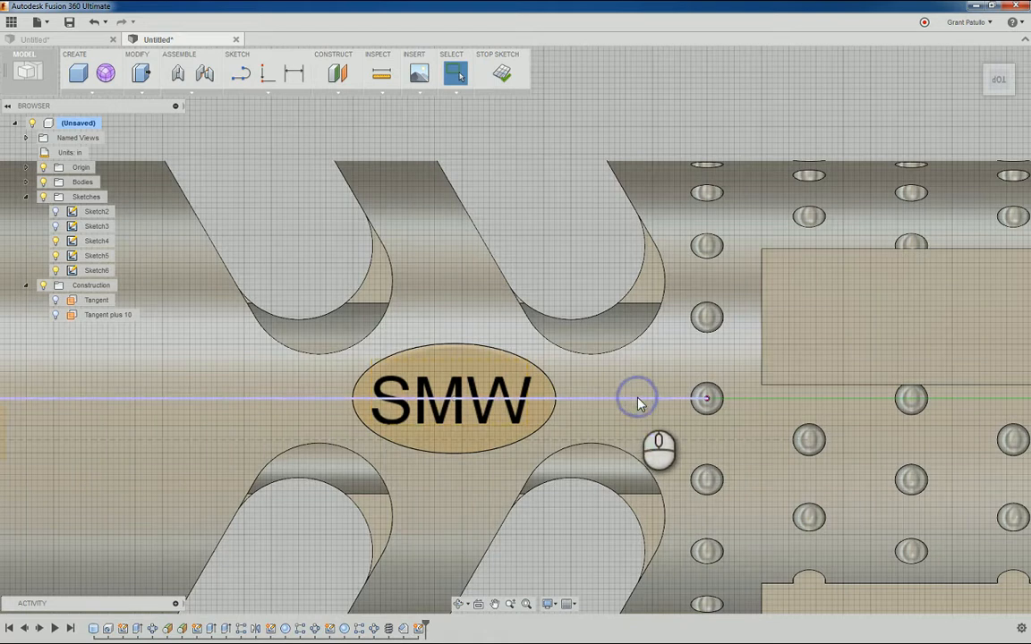
right_click(638, 403)
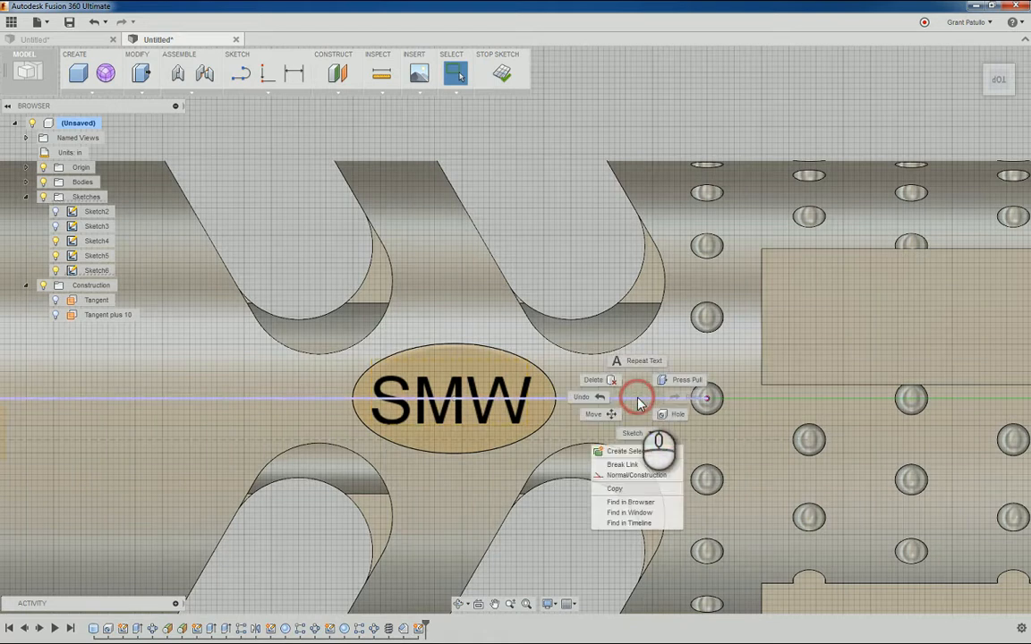
click(636, 482)
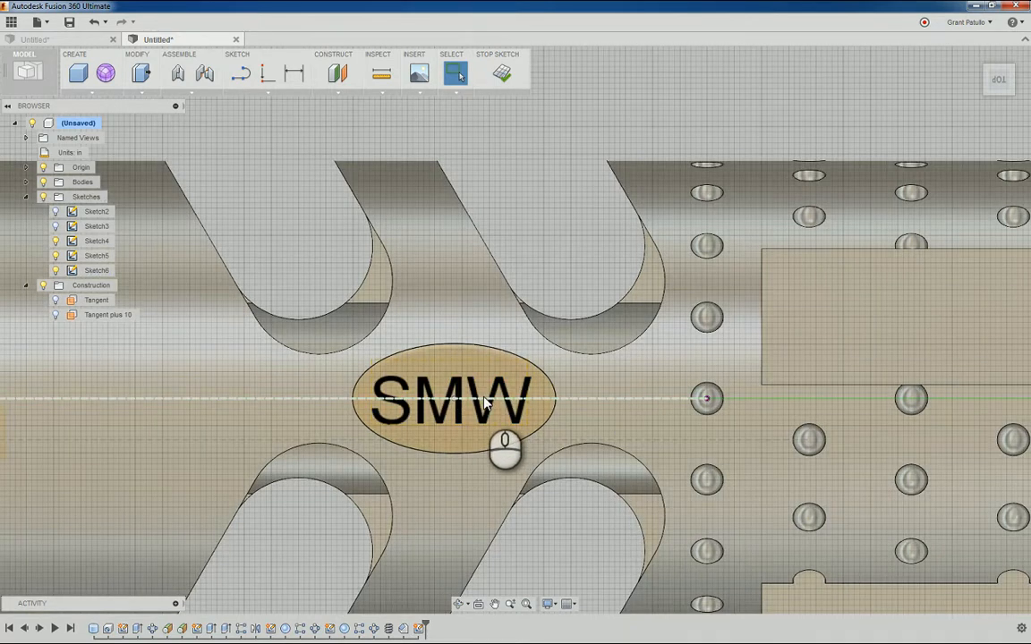
right_click(402, 390)
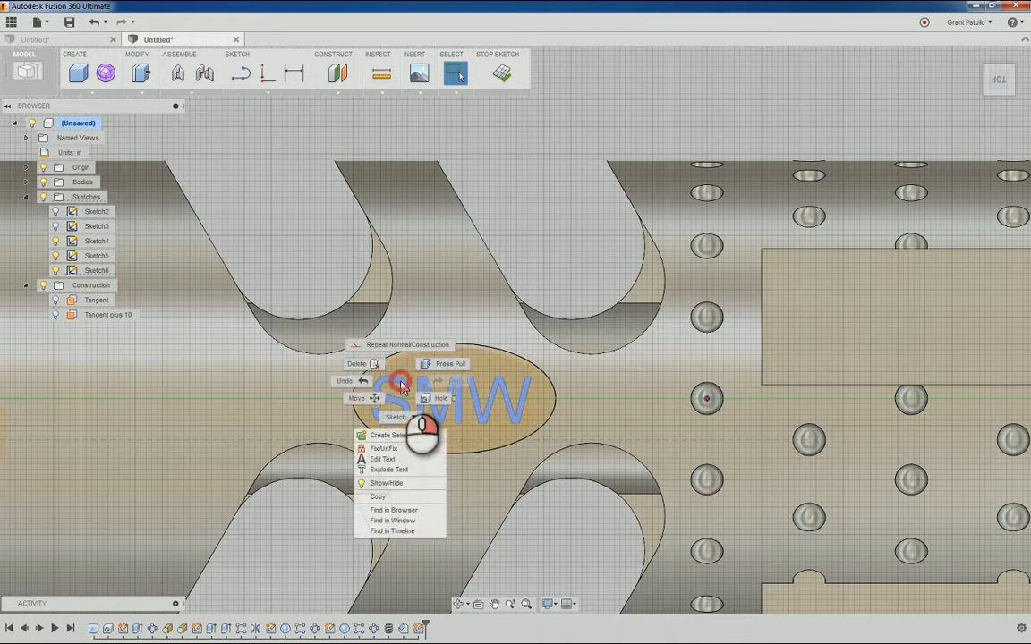
click(392, 470)
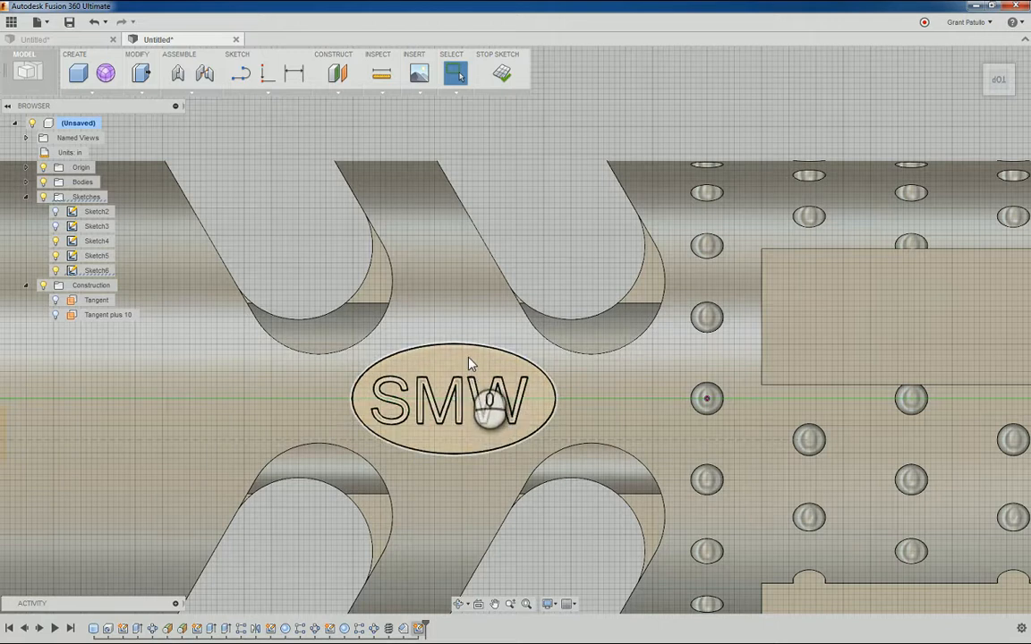
- Try to cut the ellipse region around the exploded letters into the cylinder, testing distances of -0.07 and -0.12 in
click(470, 363)
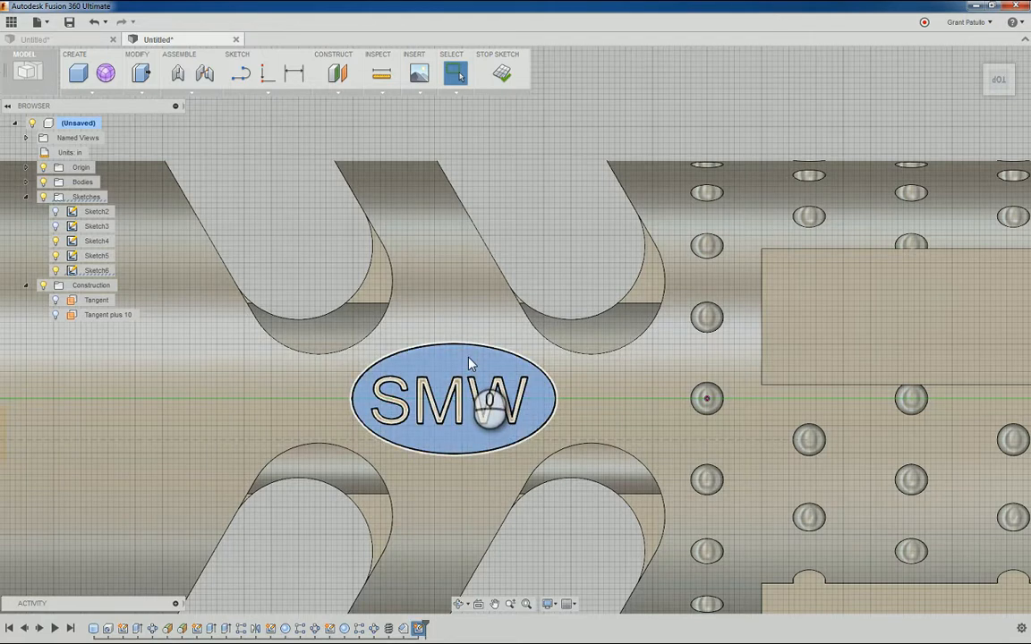
click(141, 73)
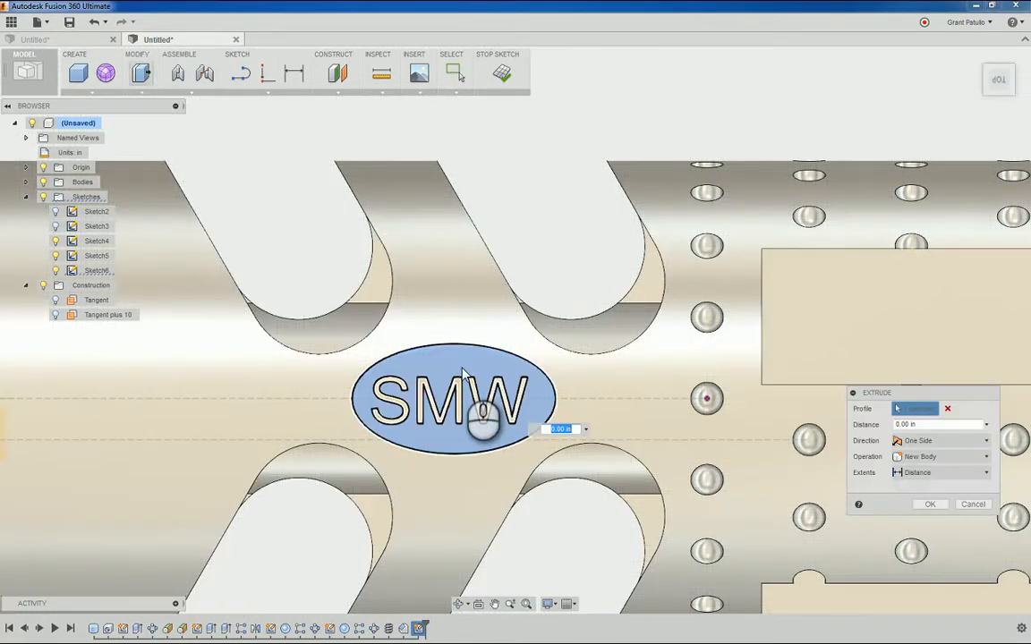
shift+middle_drag(475, 360, 421, 419)
drag(421, 419, 427, 420)
shift+middle_drag(439, 467, 432, 502)
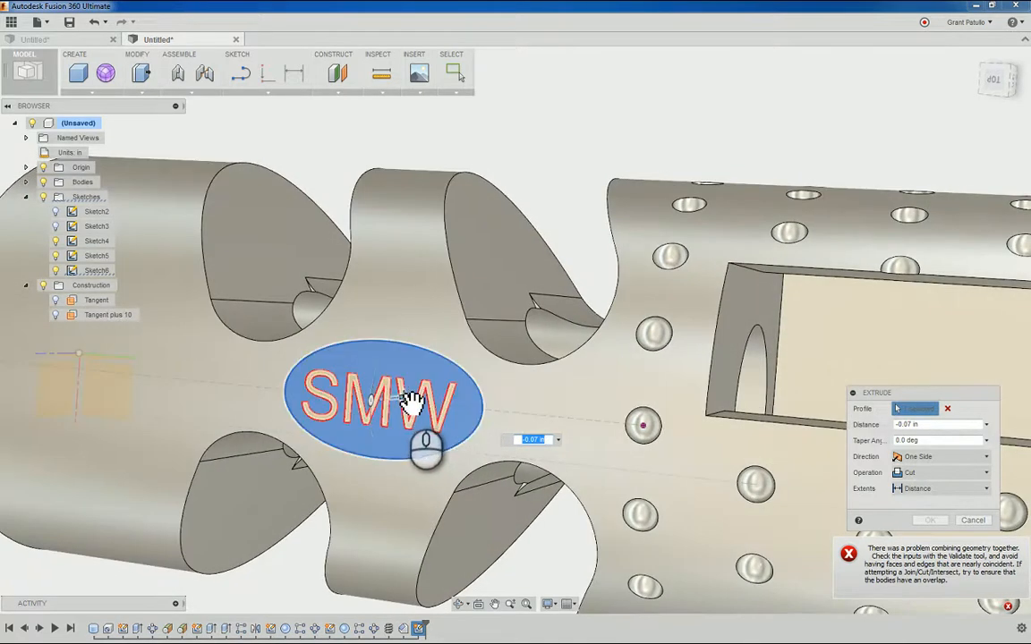
drag(405, 397, 421, 410)
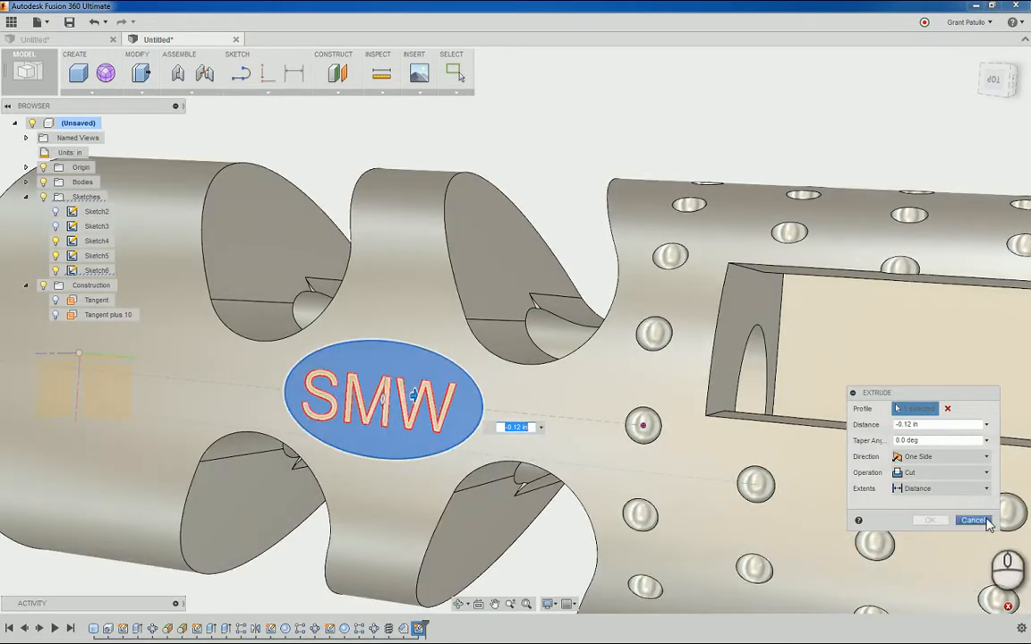
click(973, 520)
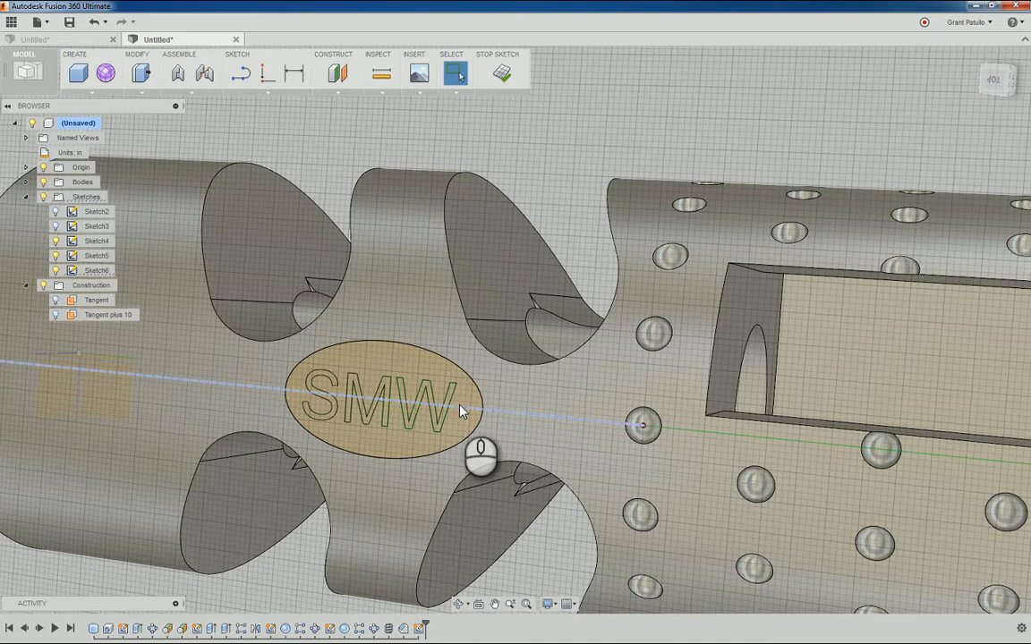
- Delete the construction line on the cylinder's axis from the logo sketch
click(515, 414)
right_click(515, 418)
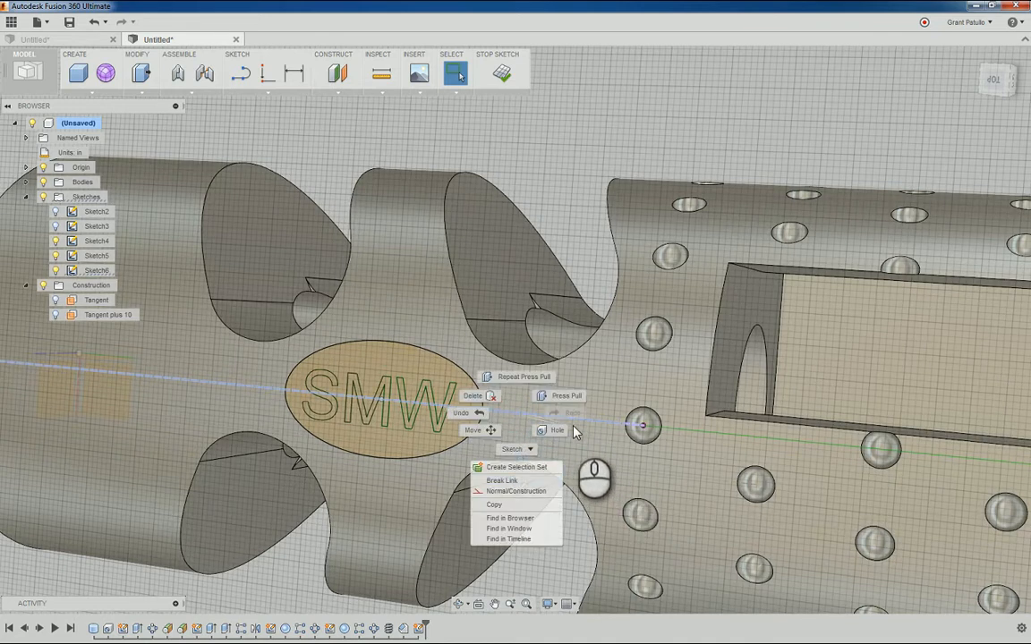
click(491, 402)
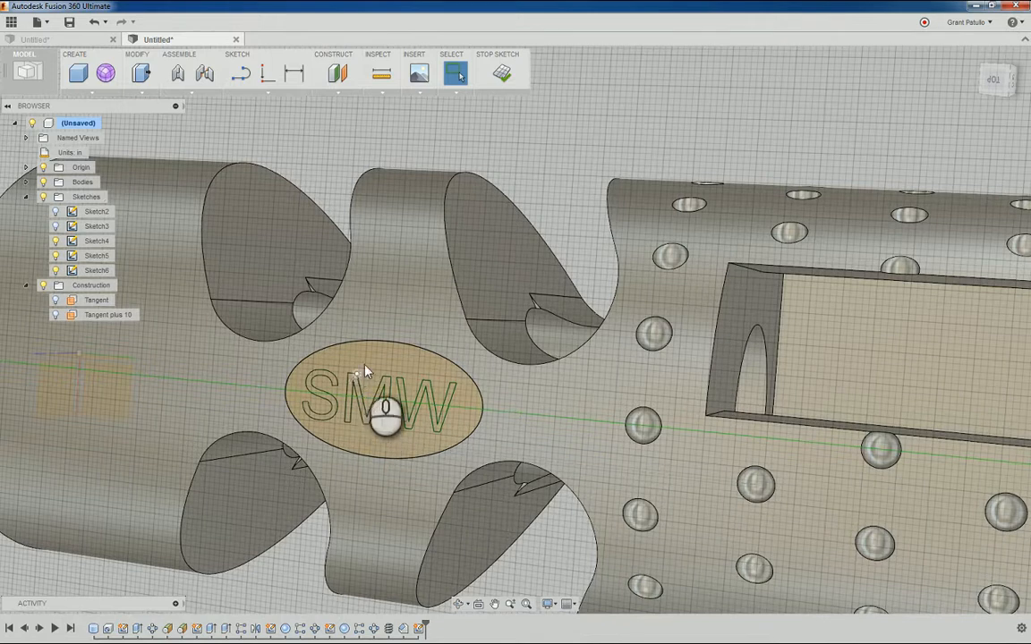
- Retry cutting the ellipse region around the letters, using a distance of -0.02 in
click(374, 365)
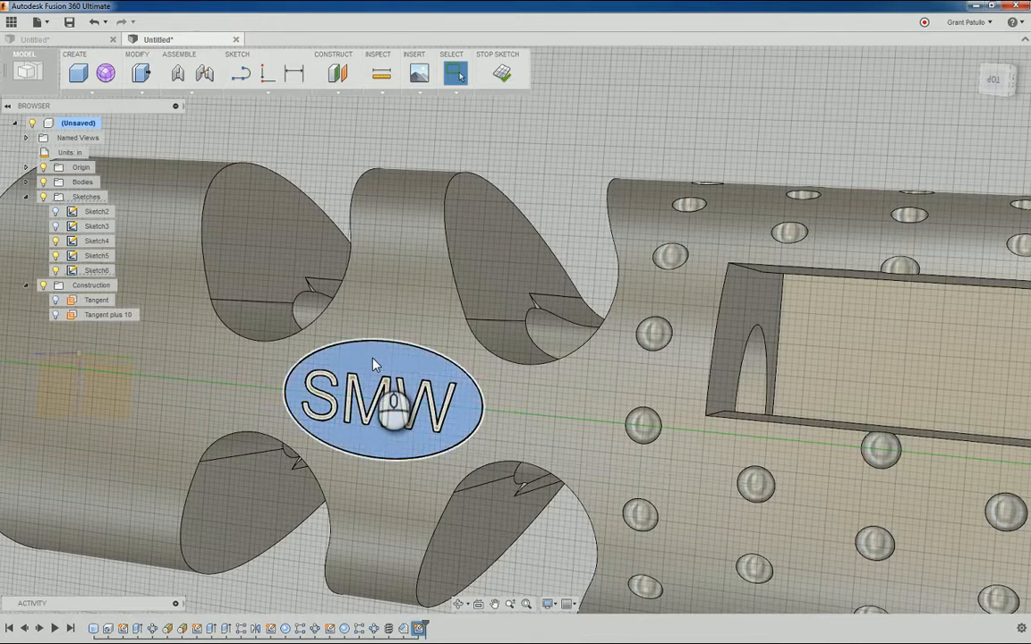
click(145, 73)
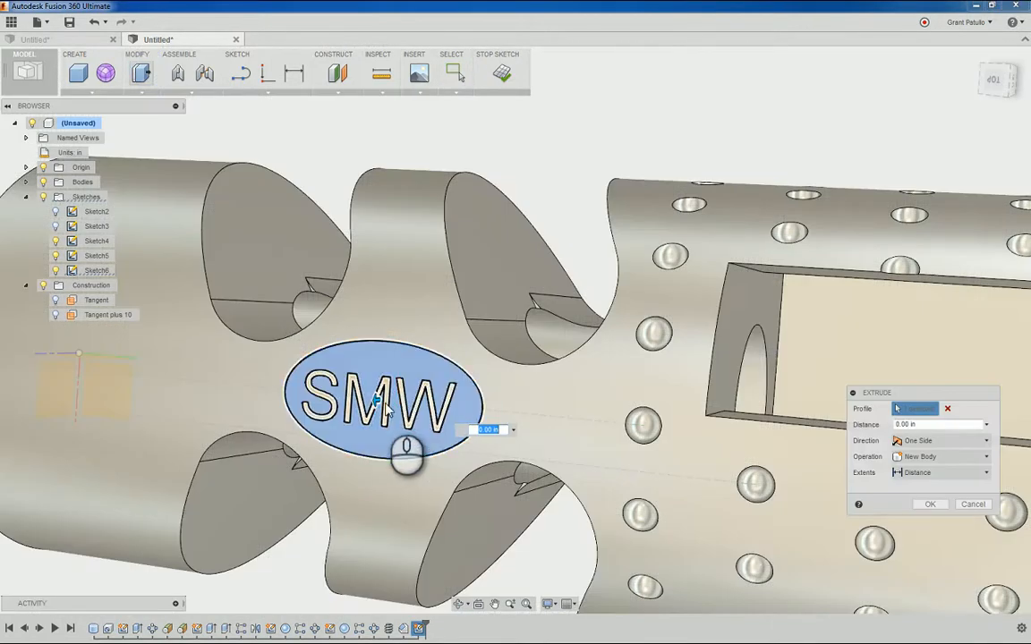
click(378, 403)
drag(378, 402, 383, 401)
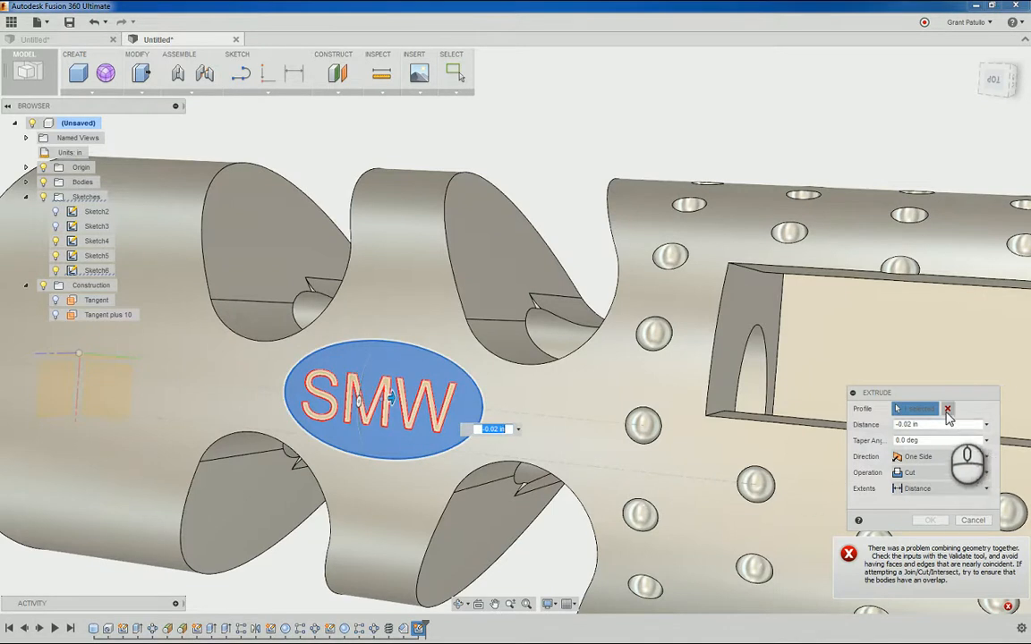
click(972, 520)
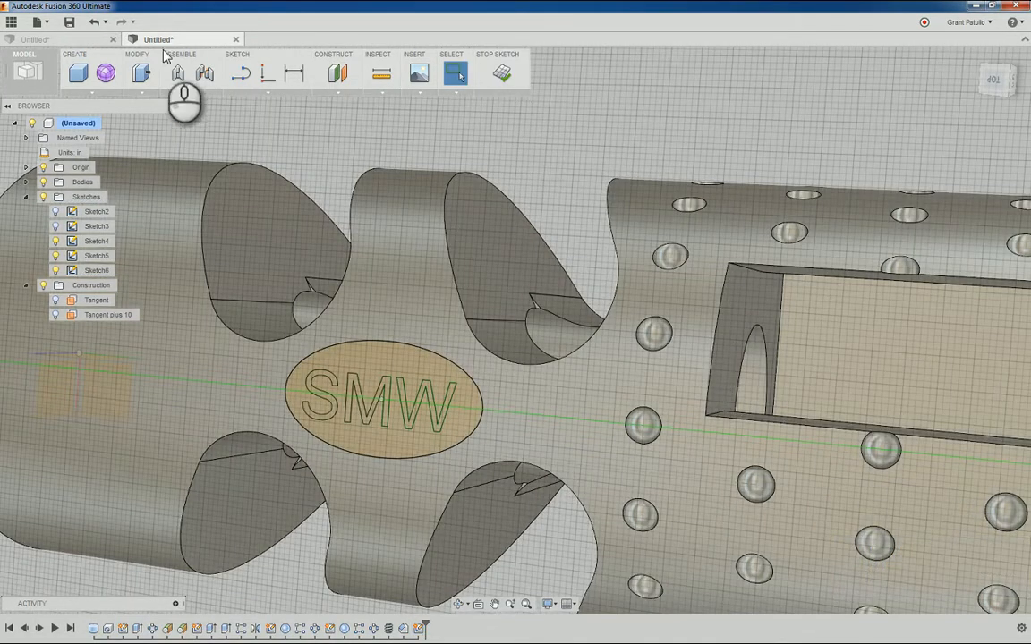
- Undo the logo sketch edits back through the line deletion, exploded text, text placement and ellipse
click(102, 22)
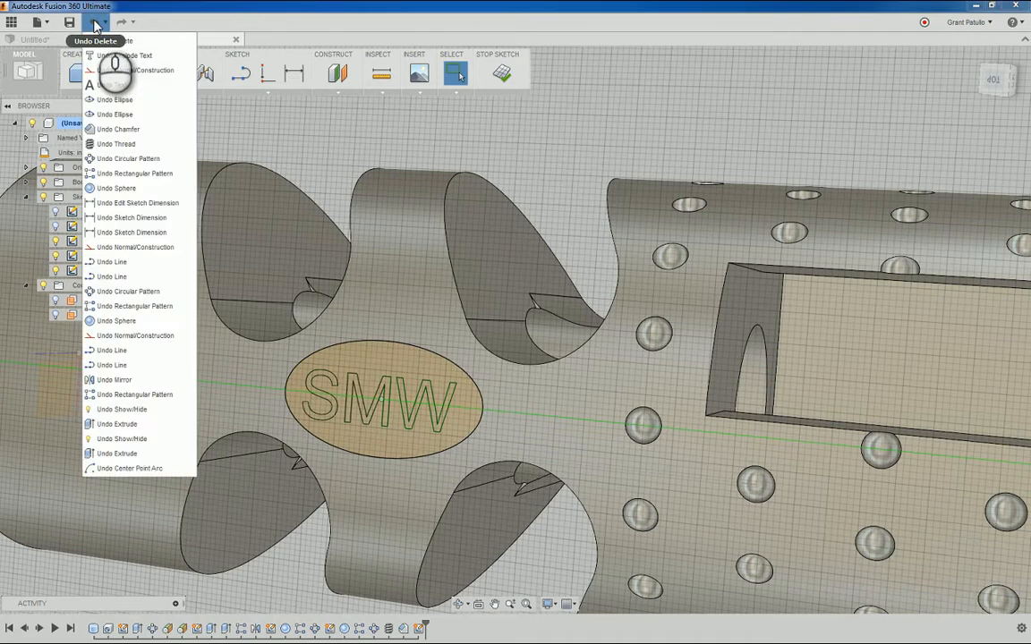
click(94, 22)
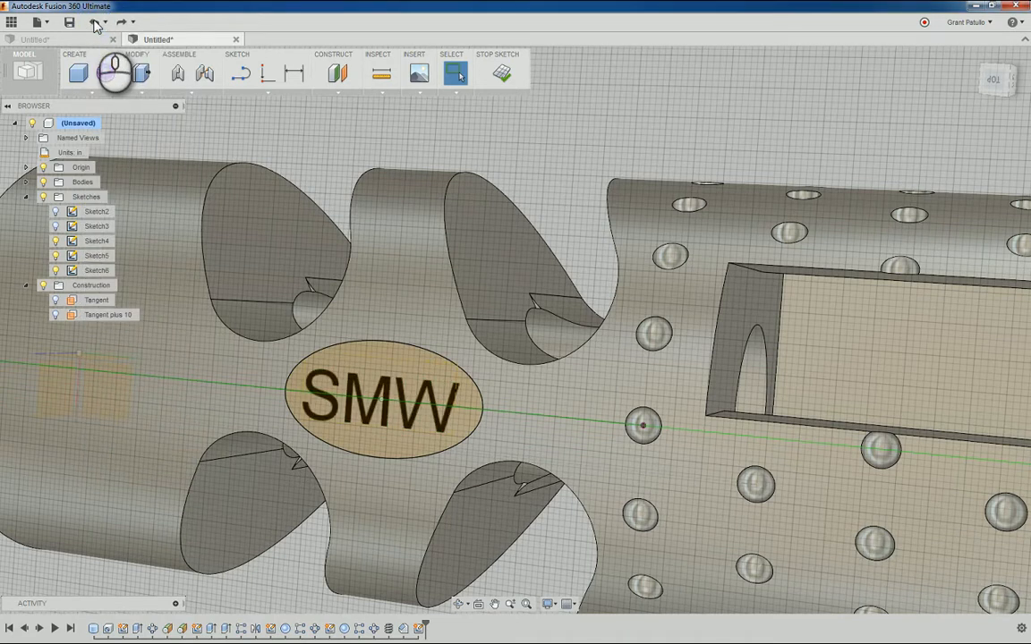
click(94, 22)
click(94, 22)
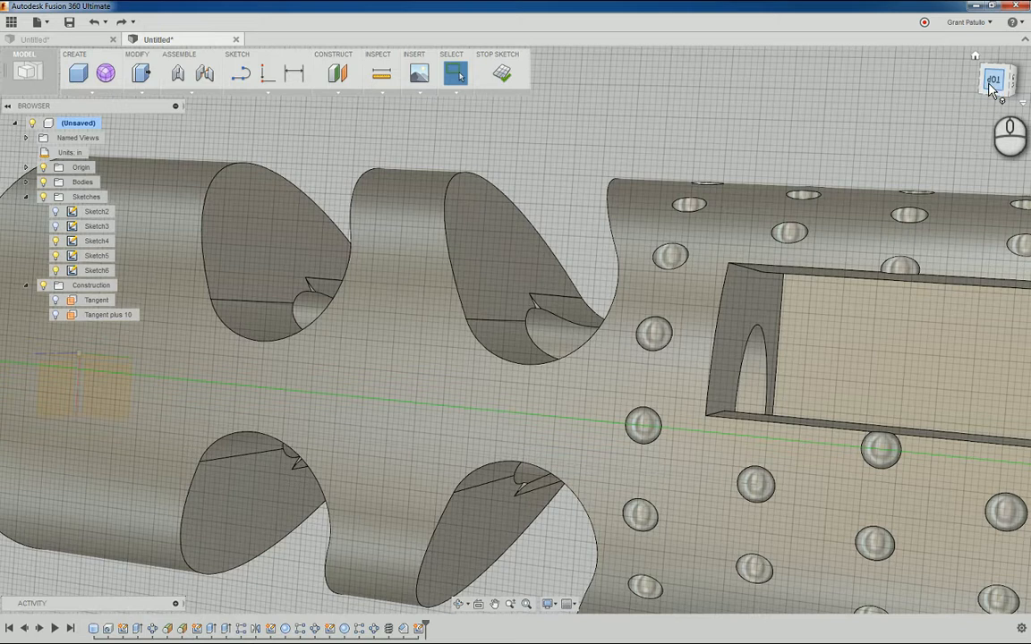
- Place the sketch text "SMW" 0.12 in high, rotated to 270 degrees, centred across the cylinder's axis between the angled slots
click(992, 84)
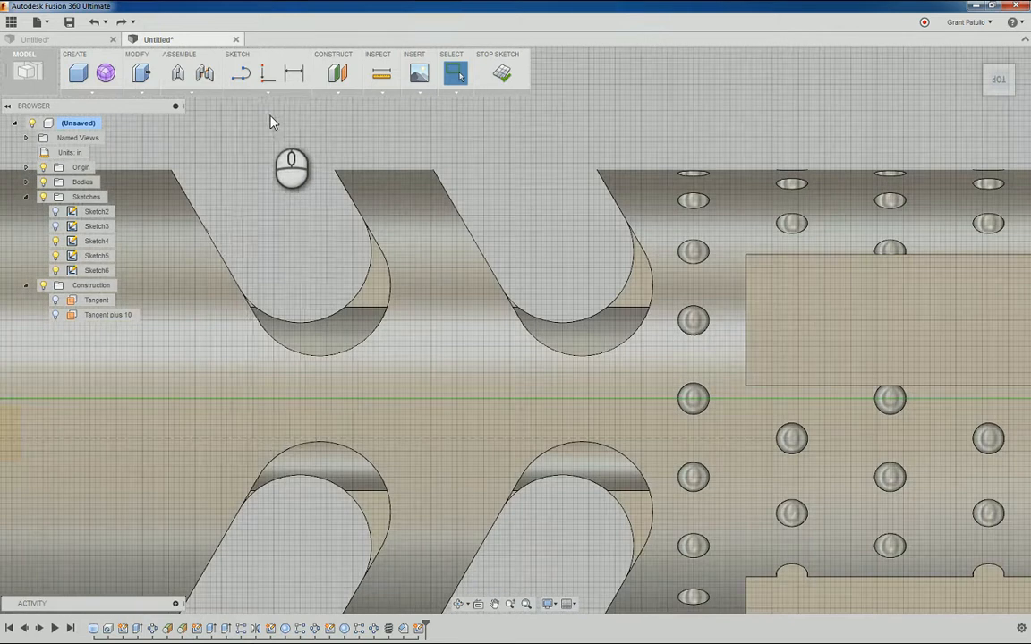
click(267, 92)
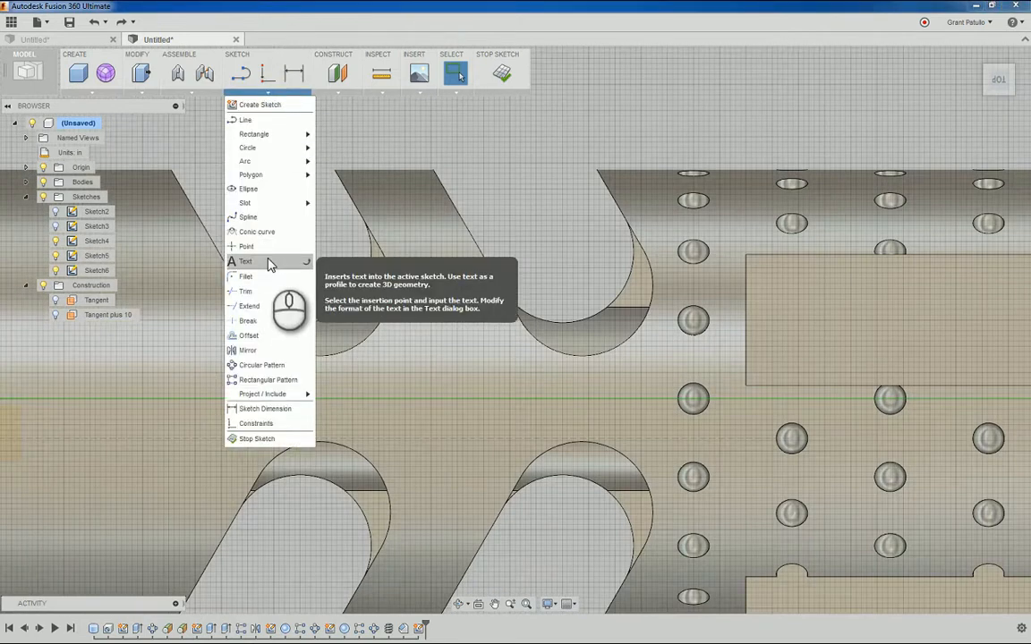
click(267, 258)
click(426, 377)
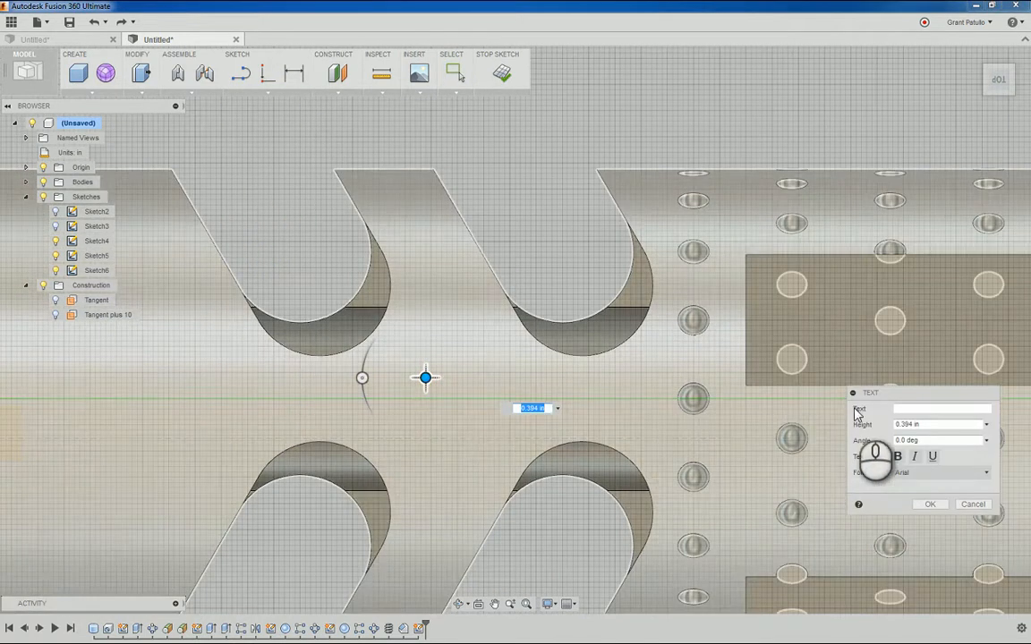
click(922, 409)
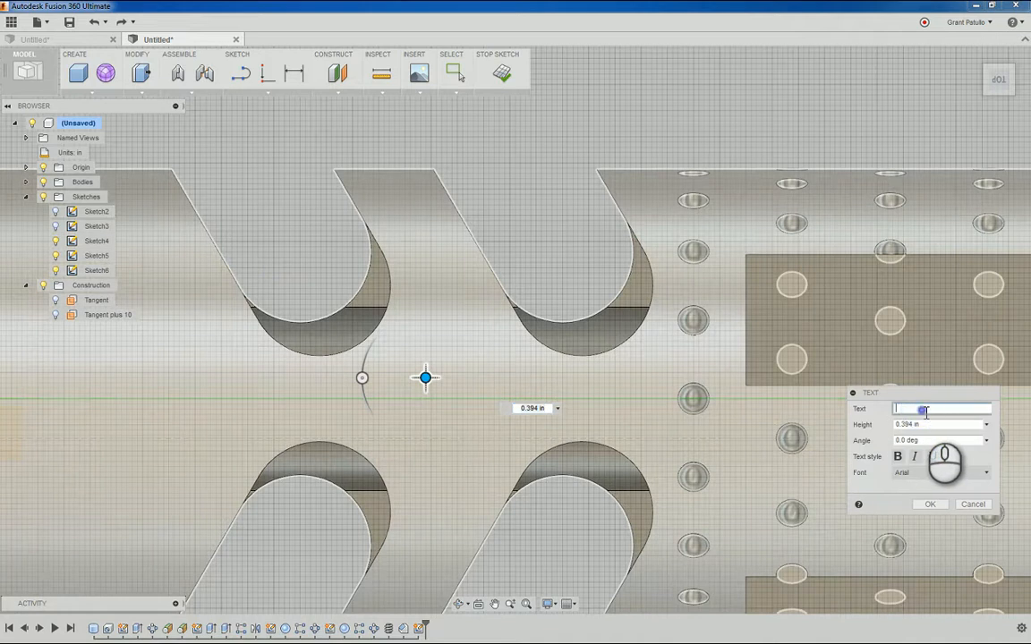
text(S)
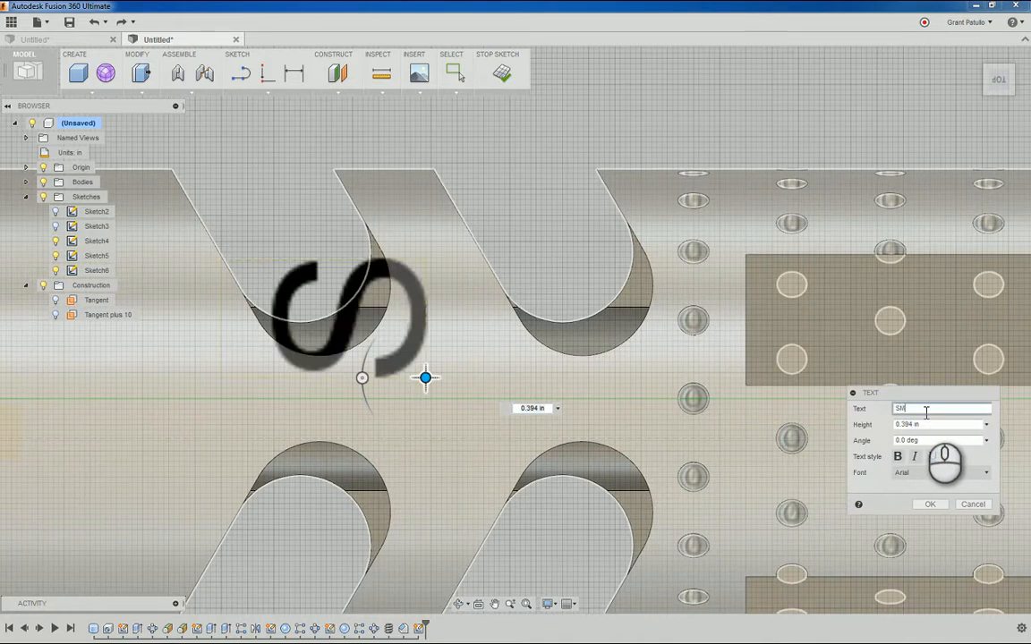
text(MW)
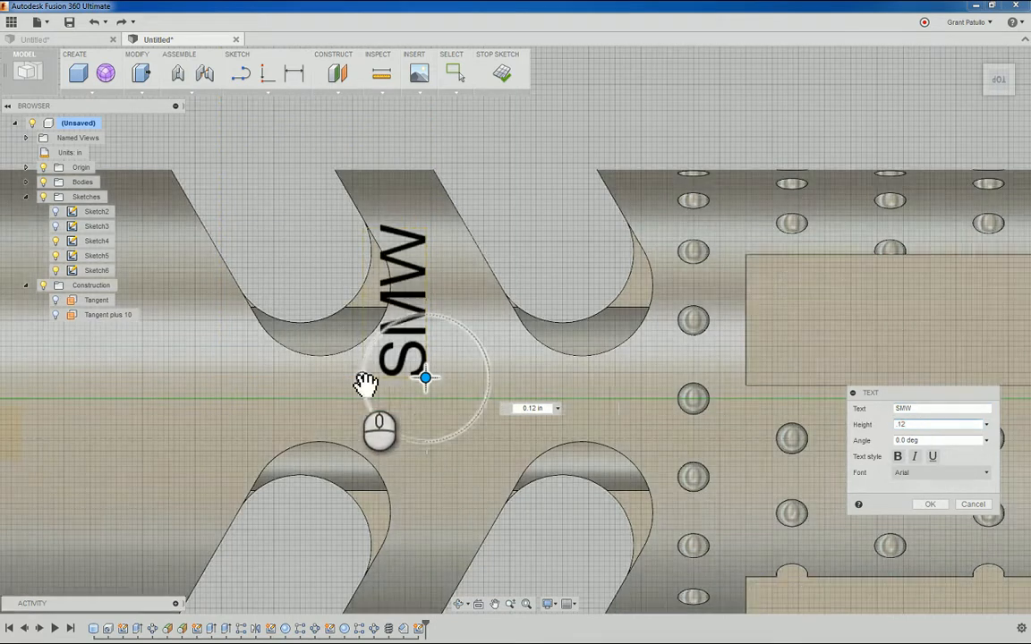
drag(362, 378, 426, 314)
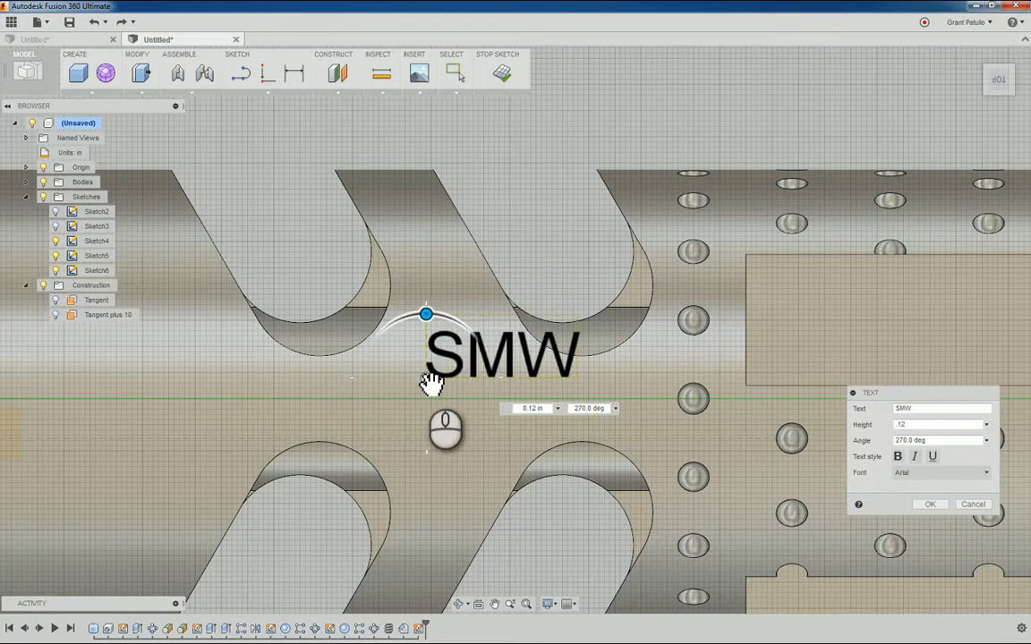
drag(430, 381, 376, 424)
click(930, 504)
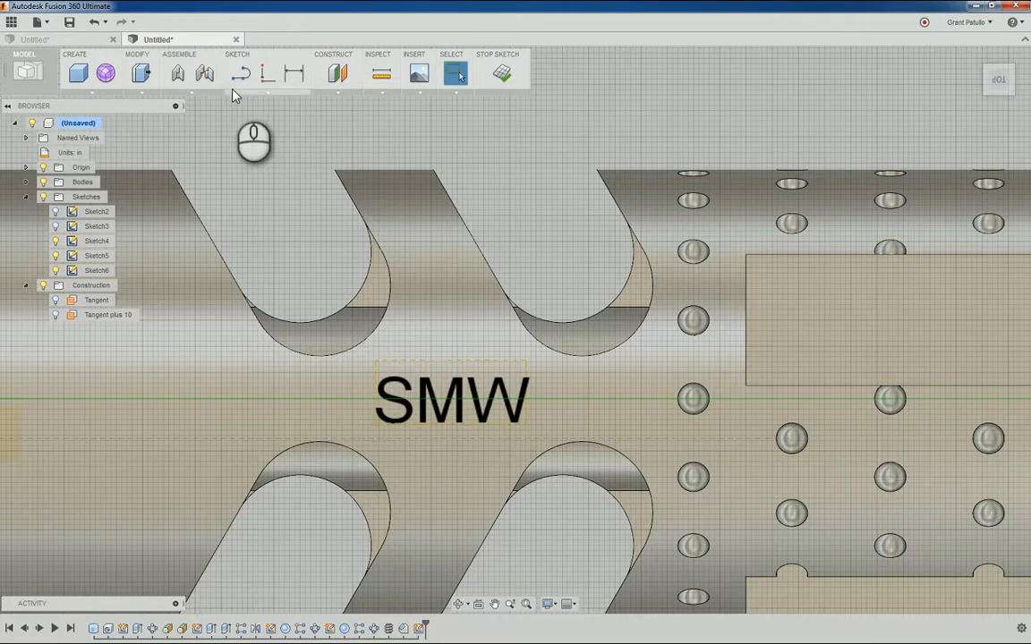
- Sketch an ellipse around the "SMW" text, centred on the cylinder's axis with its long axis along the cylinder
click(232, 94)
click(251, 192)
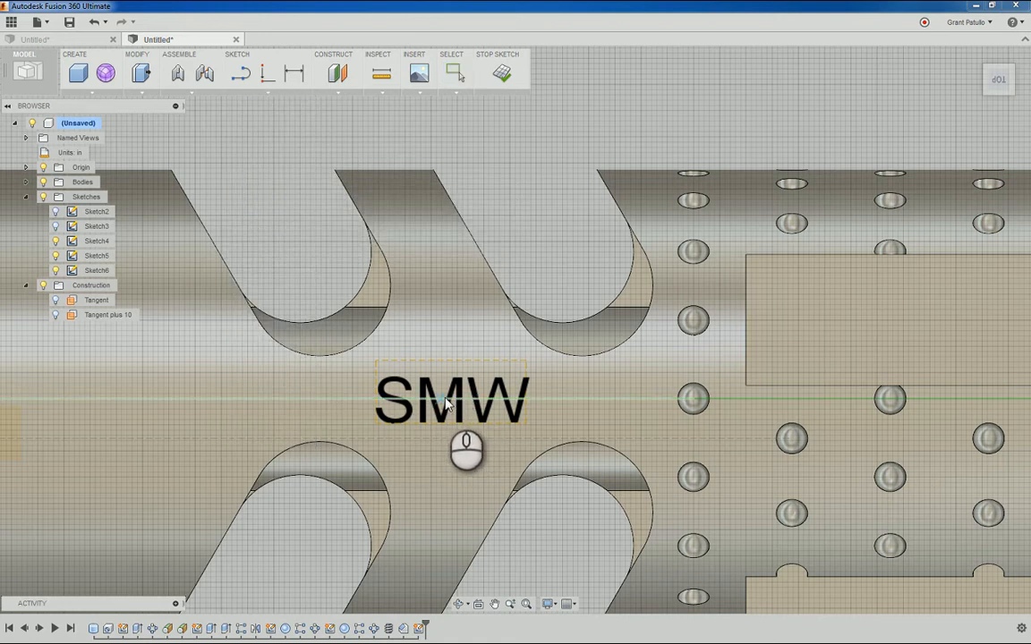
click(446, 359)
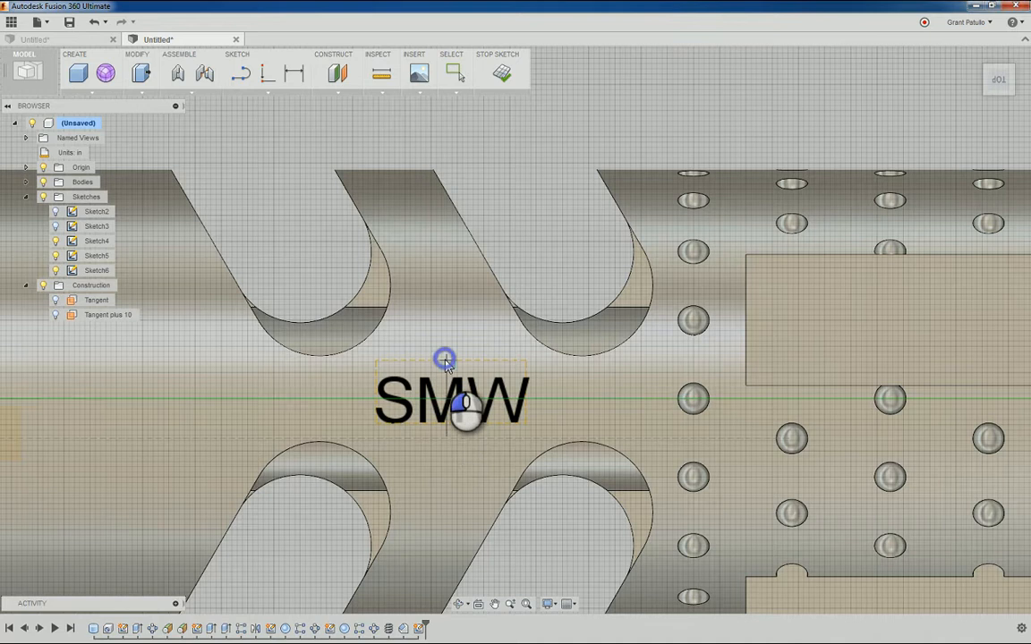
click(555, 391)
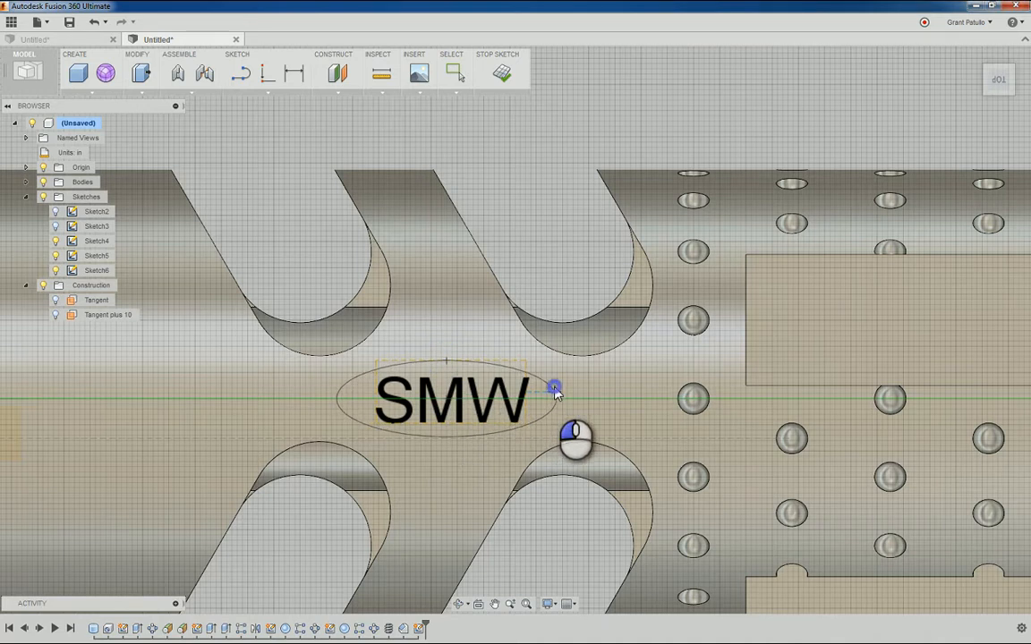
click(448, 401)
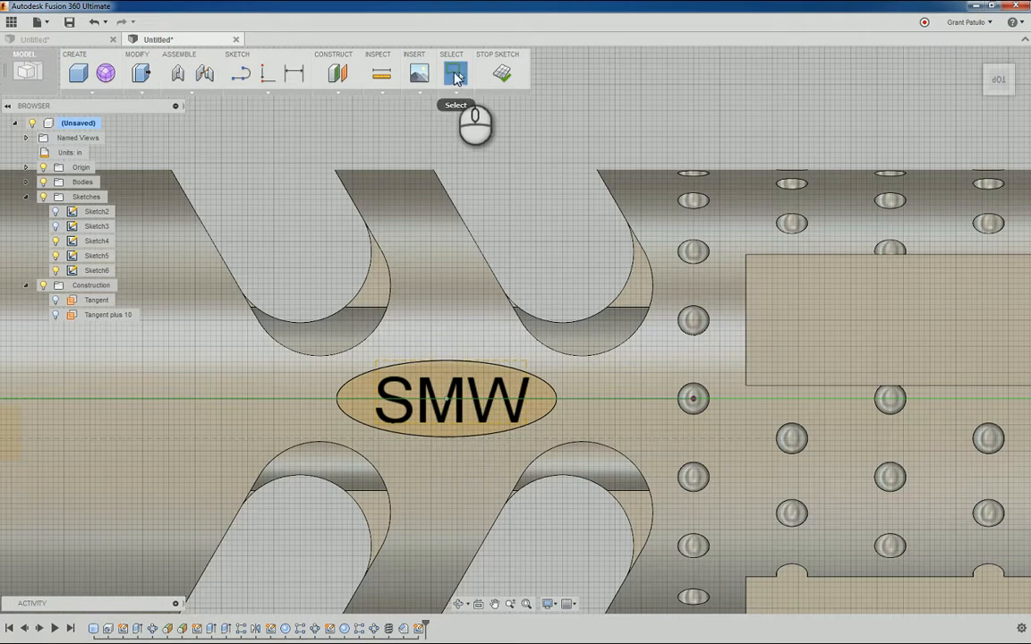
- Shift the ellipse slightly along the cylinder's axis to centre it around the "SMW" text
click(448, 410)
drag(446, 398, 452, 408)
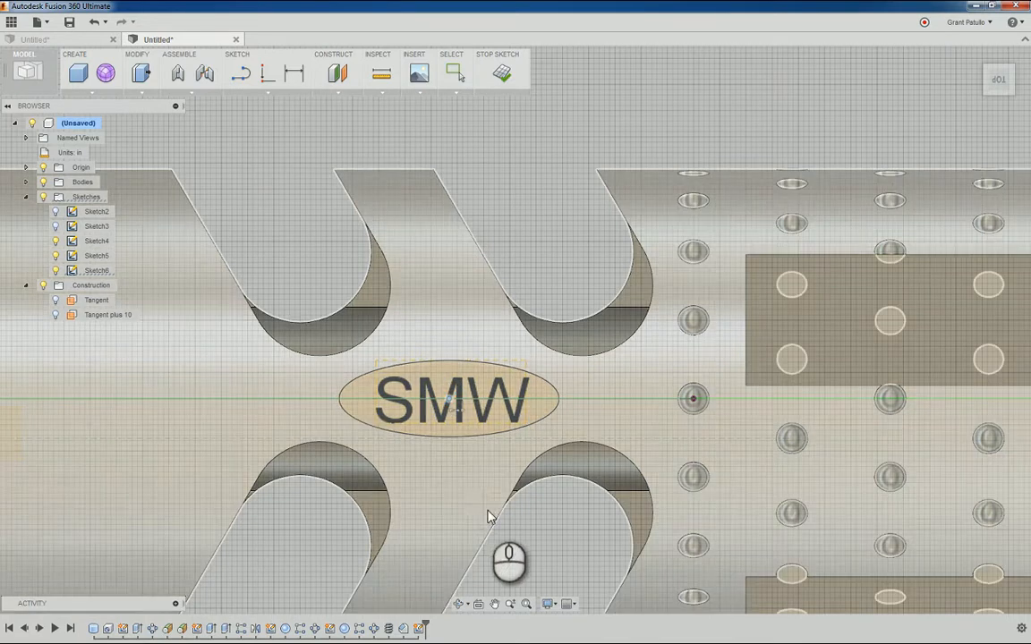
click(455, 458)
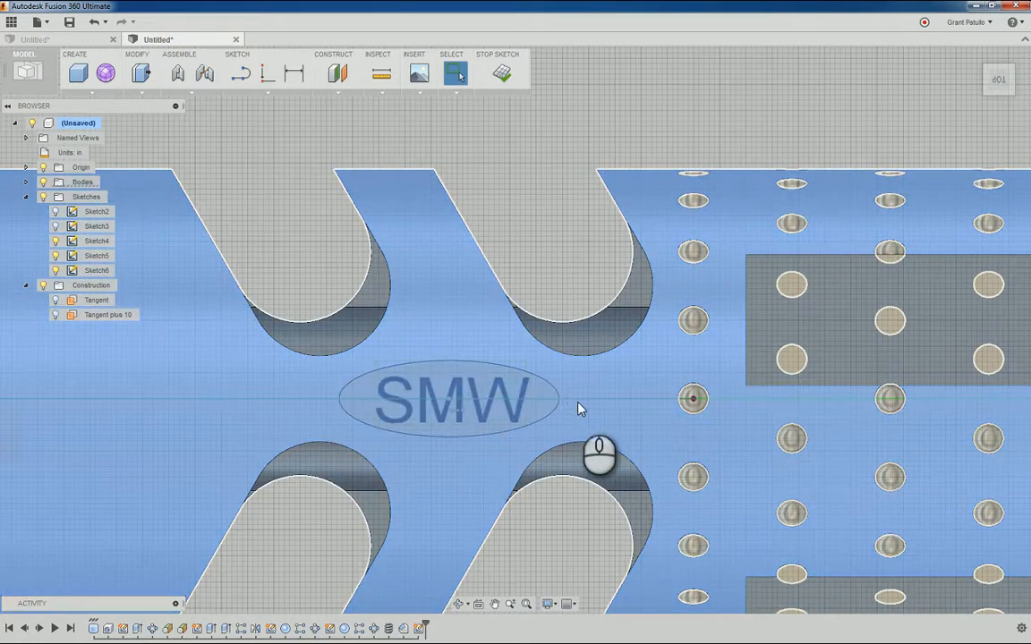
- Convert the axis line running through the ellipse to construction geometry and check that the ellipse selects as one region
click(578, 402)
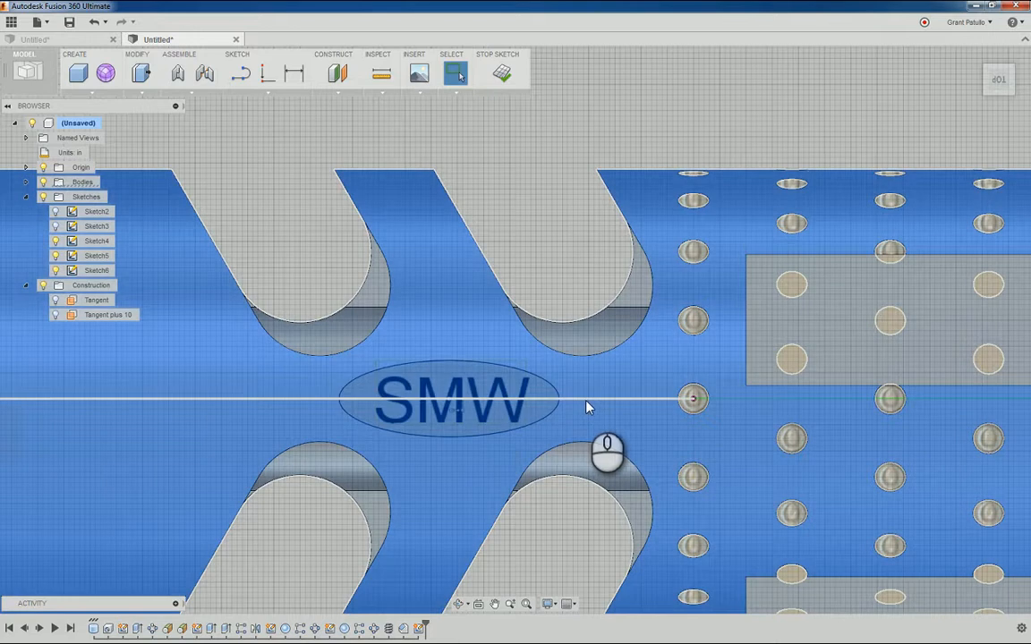
click(585, 400)
right_click(586, 405)
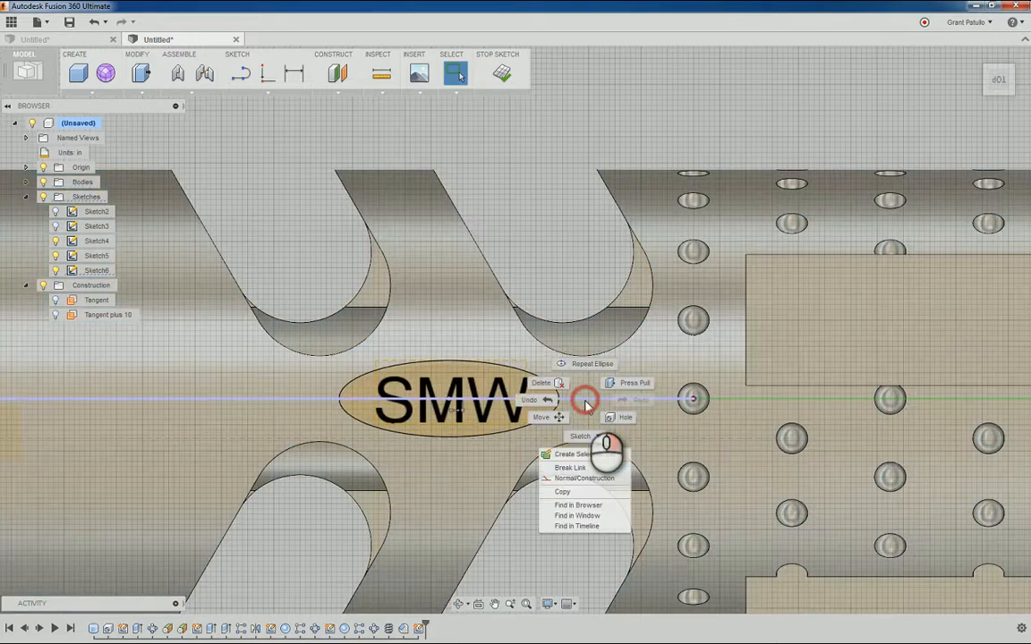
click(591, 480)
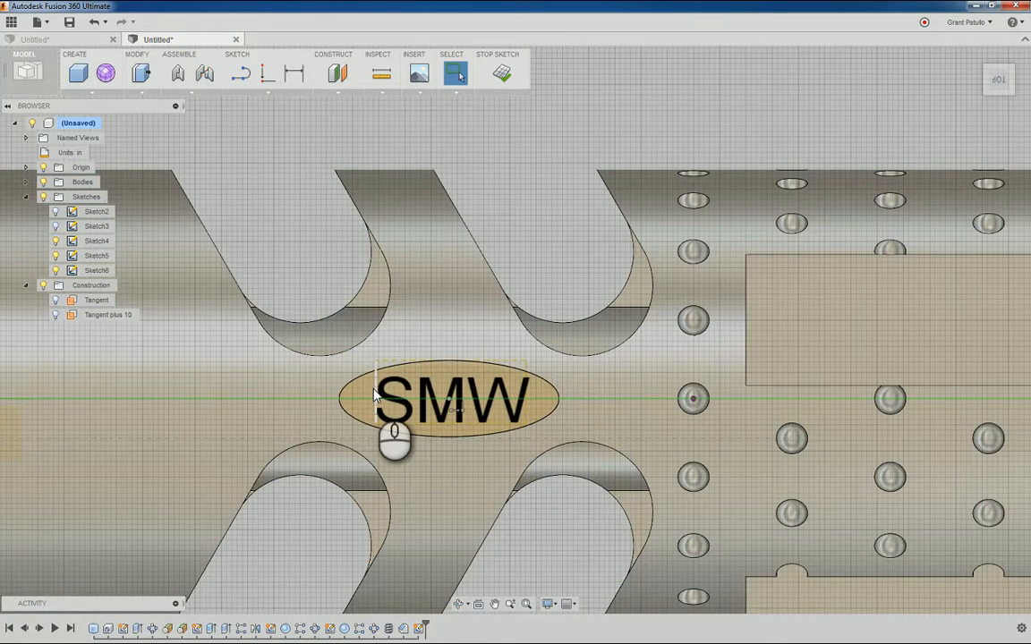
click(369, 392)
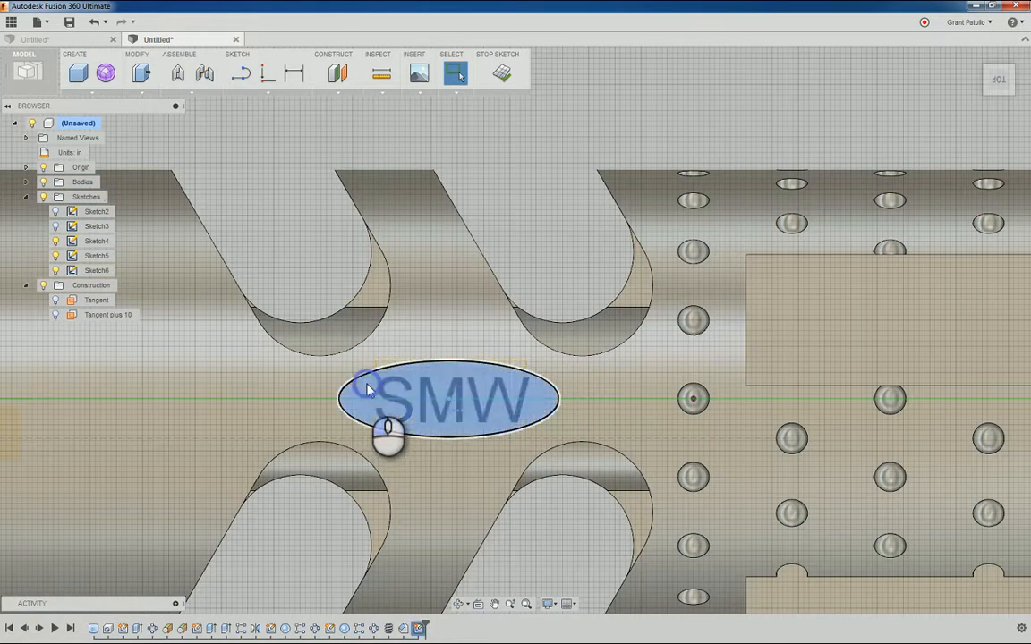
click(432, 354)
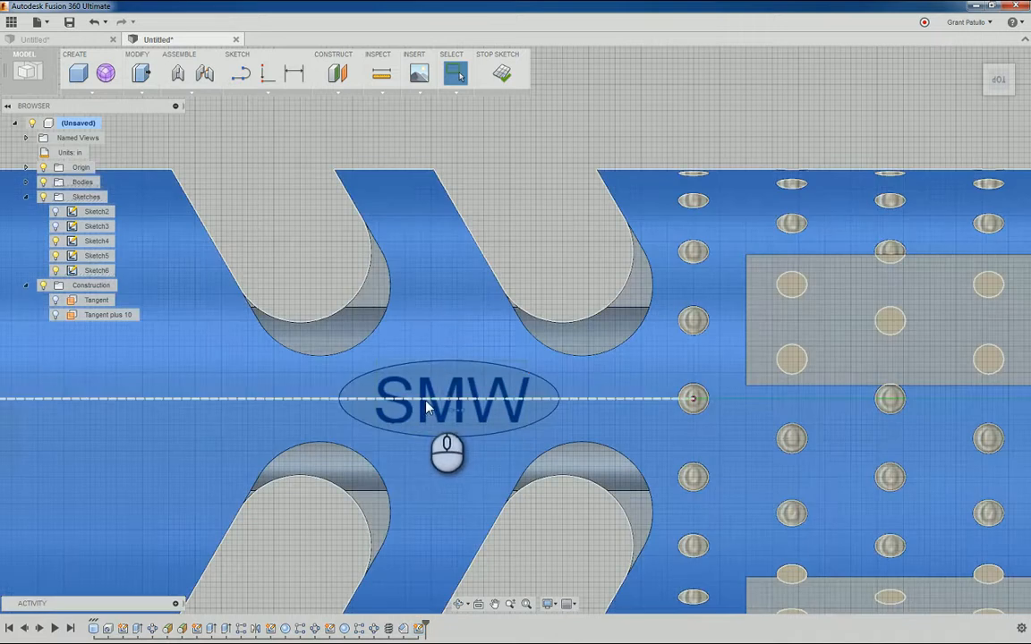
- Explode the "SMW" sketch text into individual outline curves
click(429, 400)
click(427, 405)
right_click(425, 403)
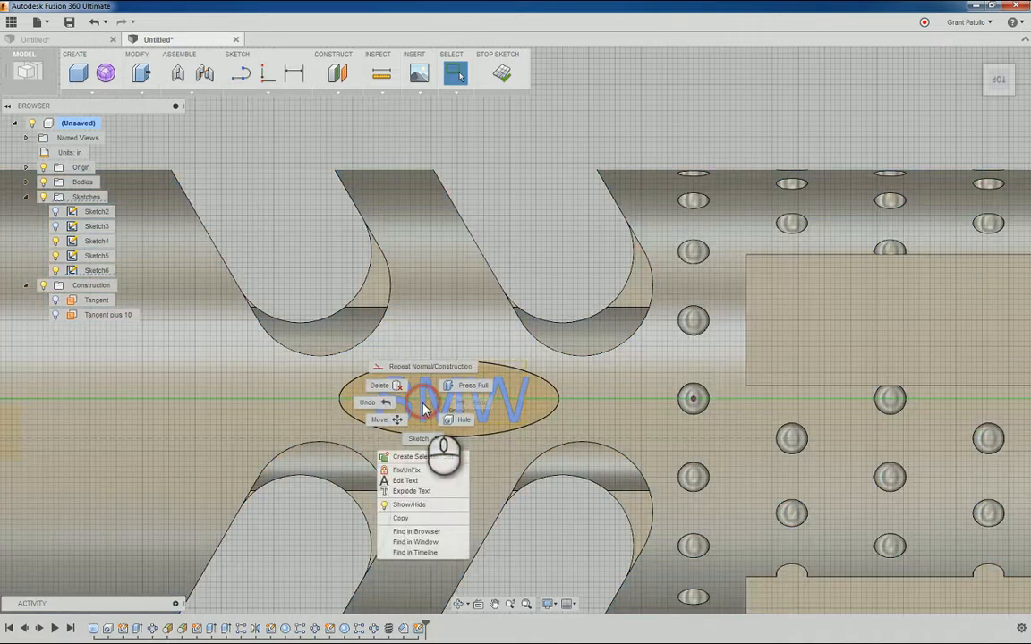
click(406, 491)
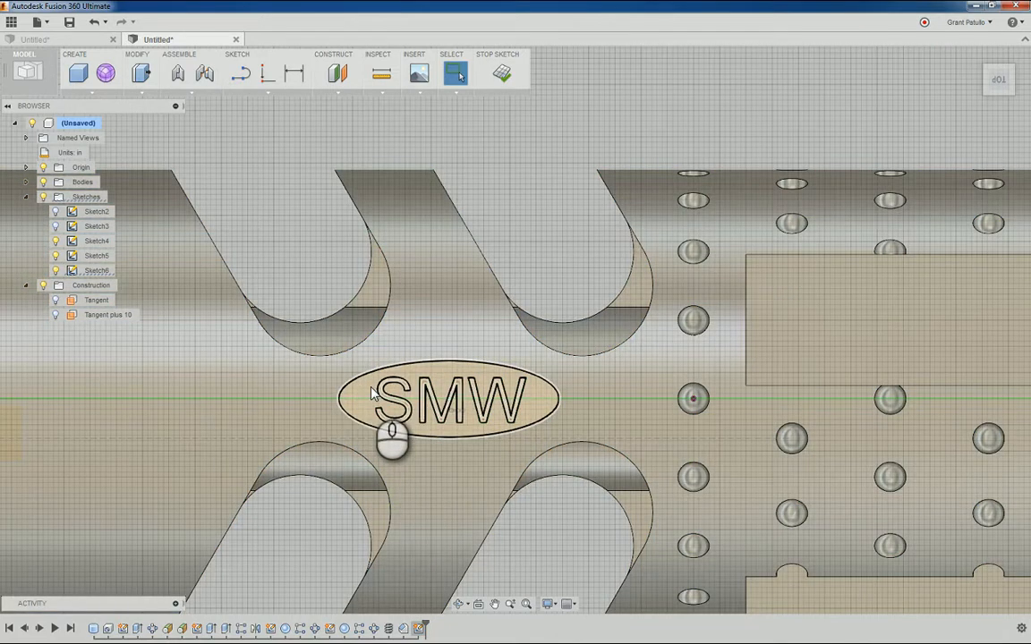
- Extrude the ellipse region around the letters as a cut, with a distance of -0.055 in
click(372, 393)
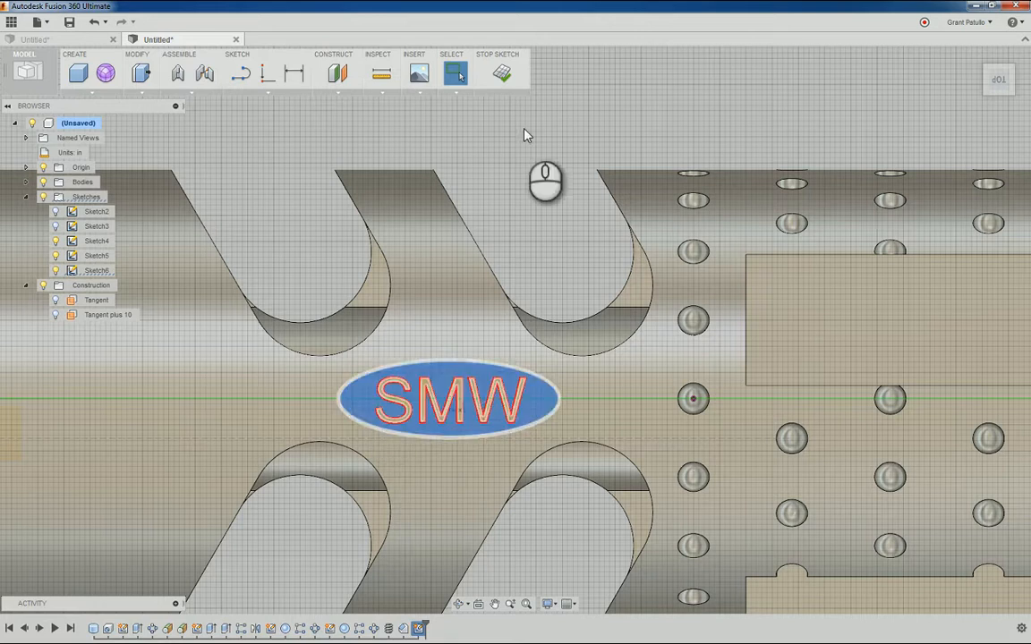
click(142, 75)
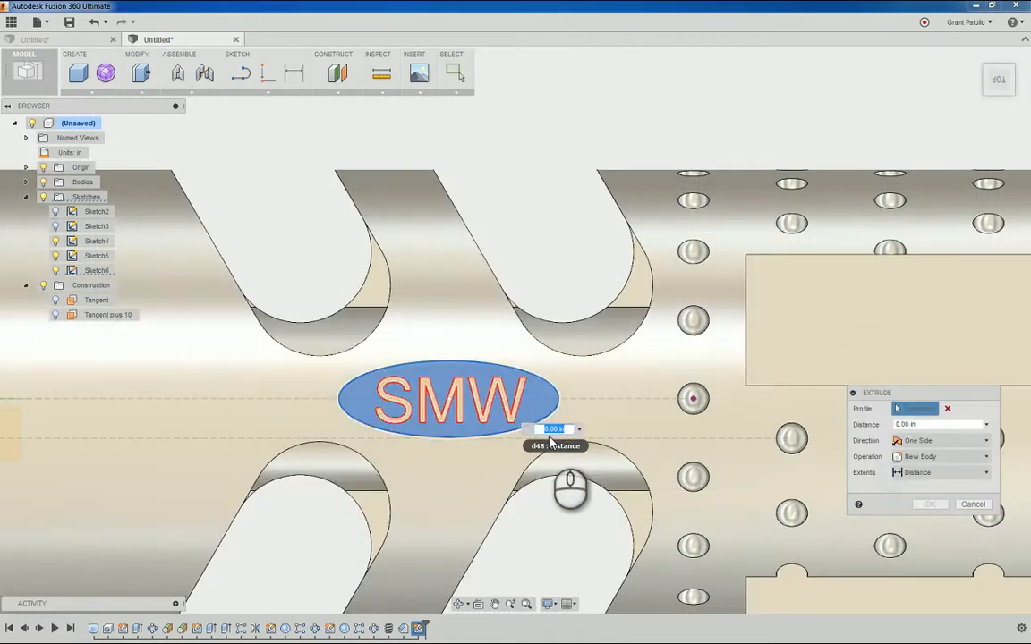
shift+middle_drag(550, 441, 426, 421)
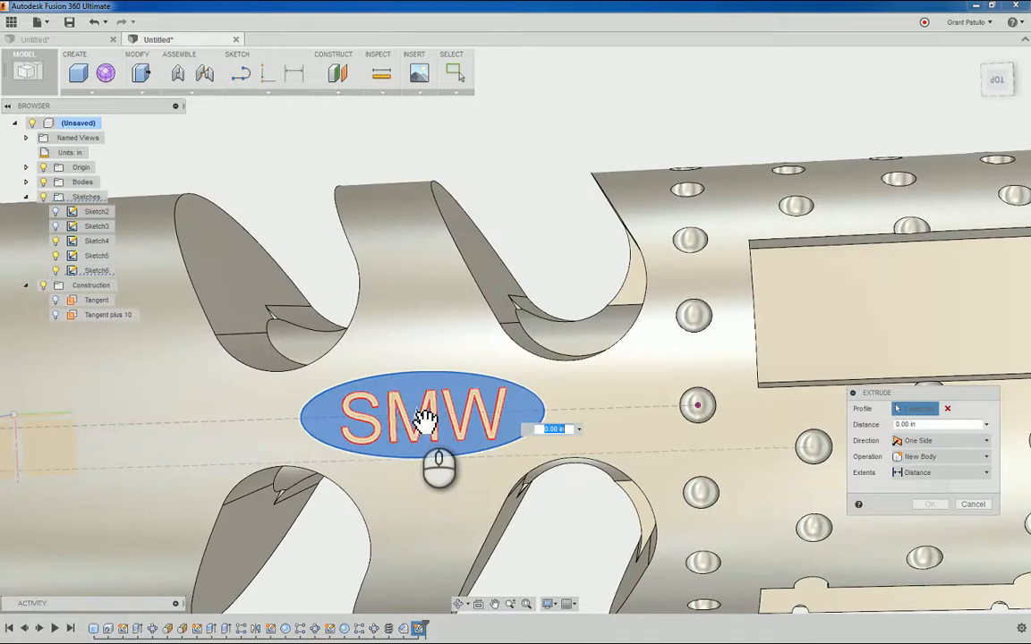
drag(427, 419, 431, 421)
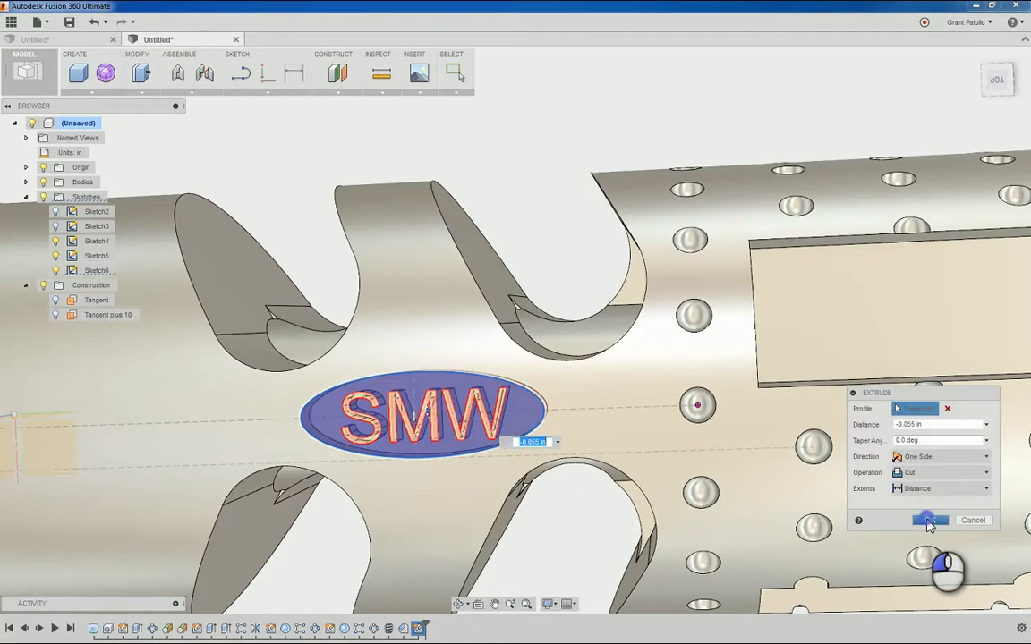
click(929, 523)
- Chamfer the outer circular edge at the threaded end of the cylinder
shift+middle_drag(923, 518, 479, 421)
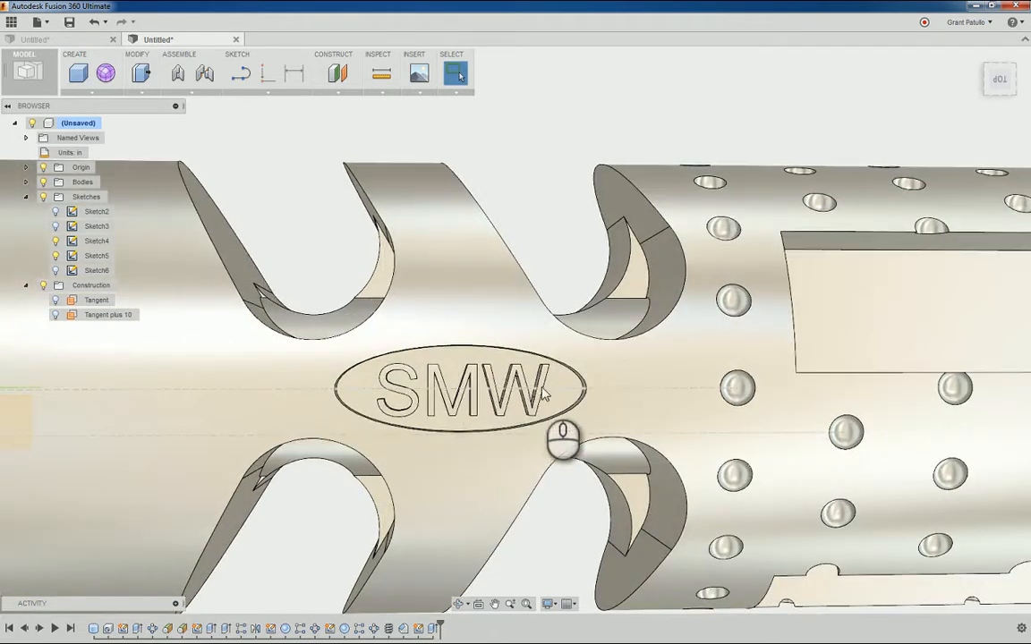
shift+middle_drag(543, 394, 650, 355)
shift+middle_drag(701, 460, 376, 338)
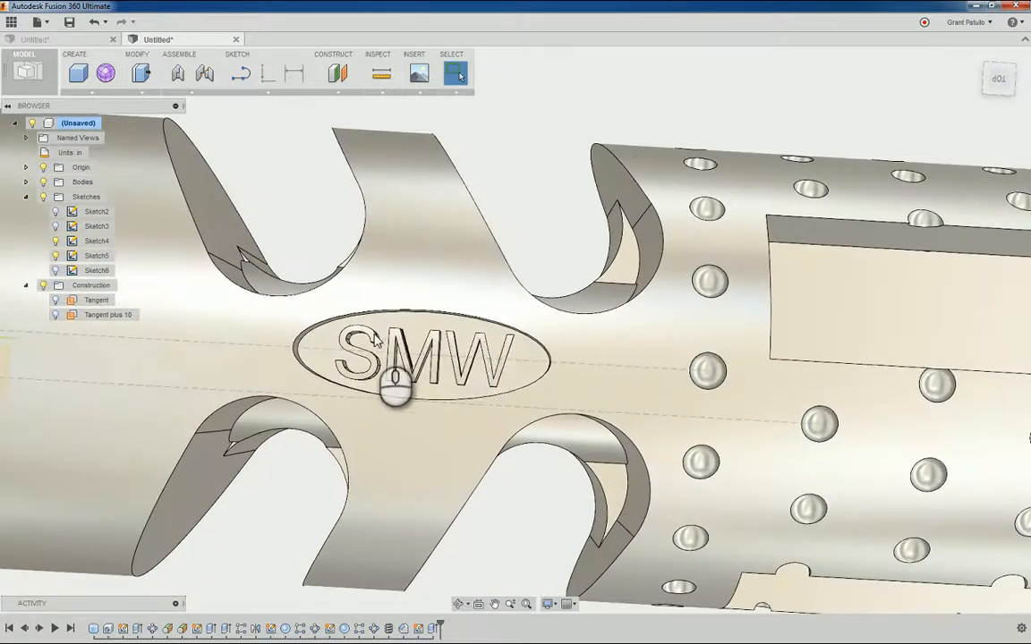
shift+middle_drag(474, 333, 351, 349)
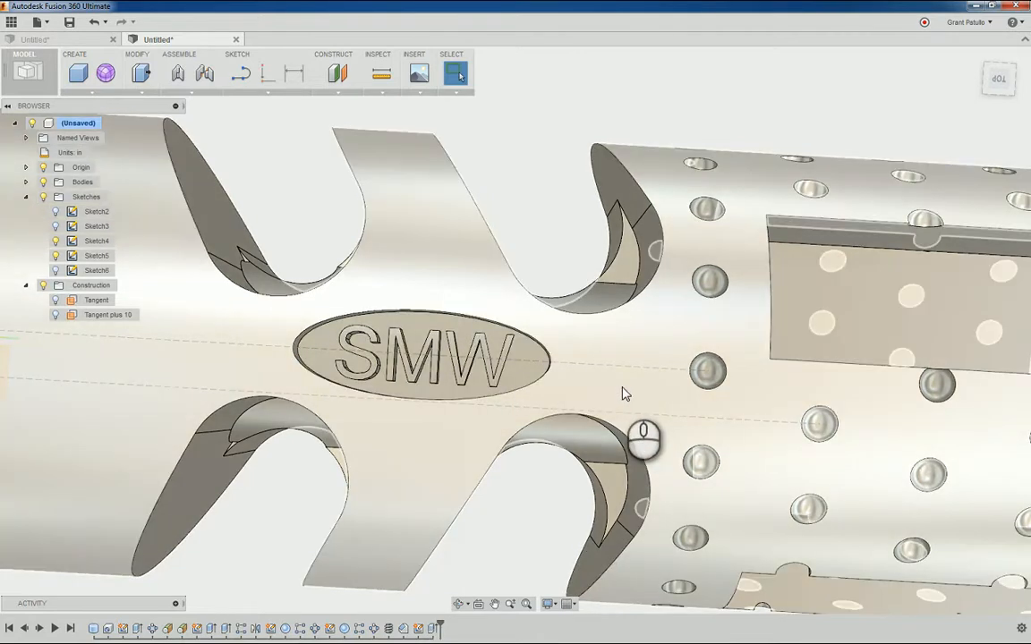
shift+middle_drag(624, 394, 646, 340)
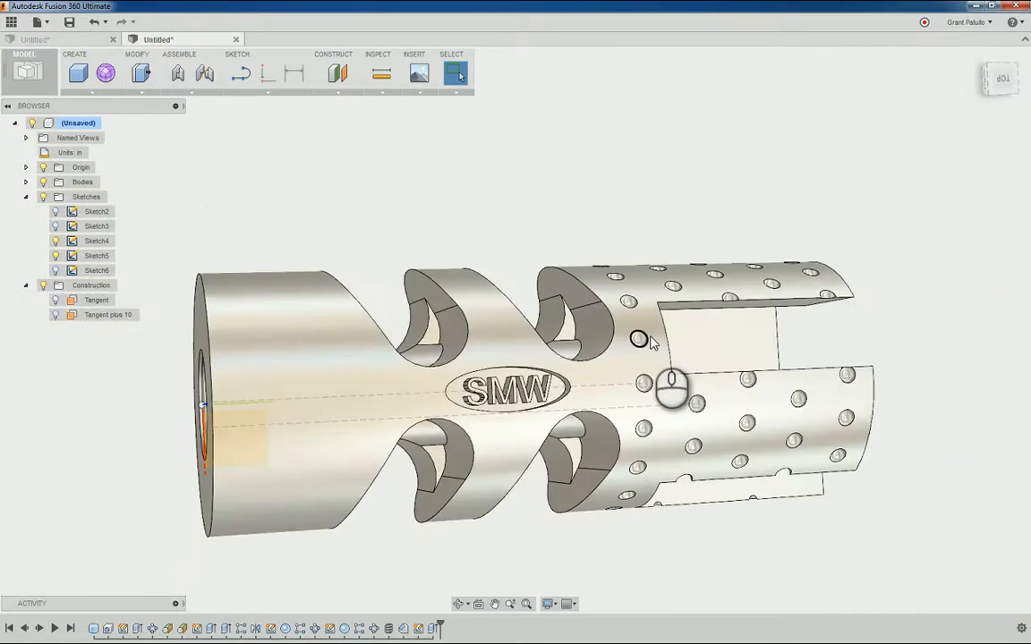
click(102, 93)
mouse_move(132, 93)
click(140, 149)
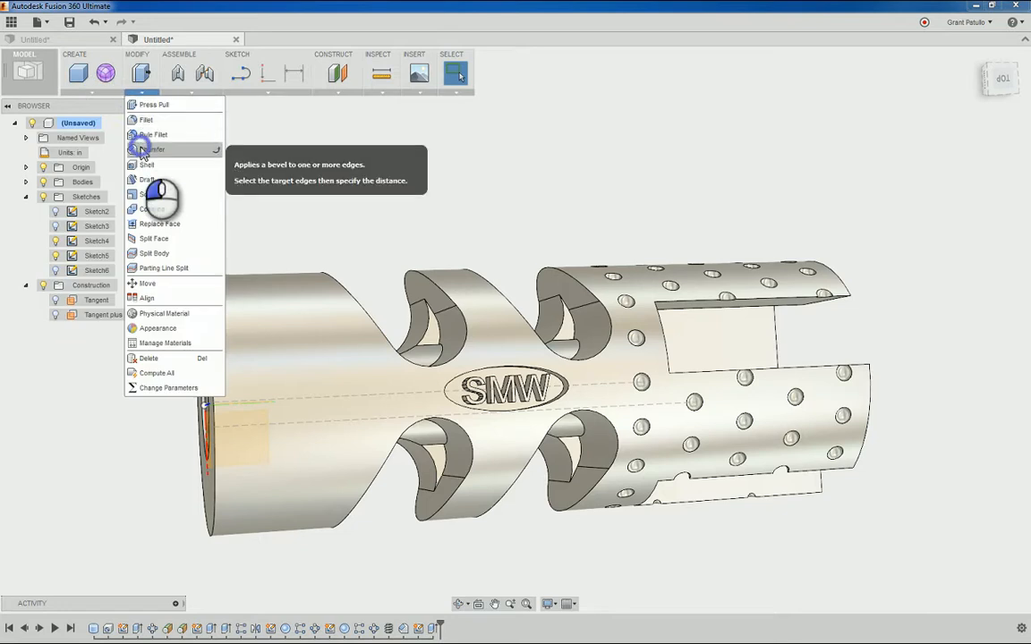
shift+middle_drag(205, 315, 216, 291)
click(220, 284)
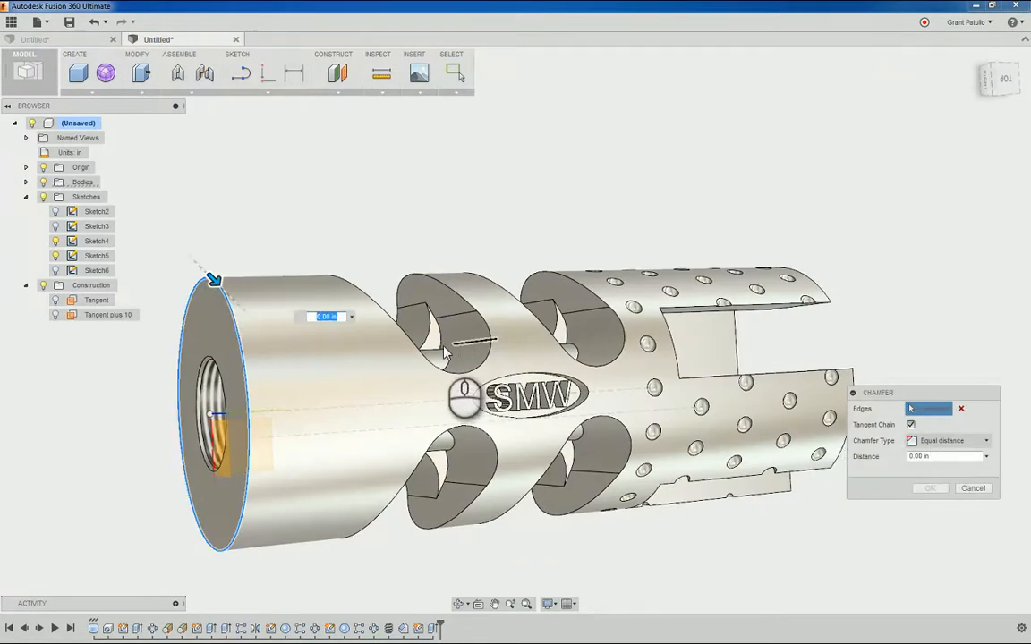
- Apply a 0.01 in equal-distance chamfer to the outer edges of the prongs and notches at the notched end
shift+middle_drag(432, 352, 570, 323)
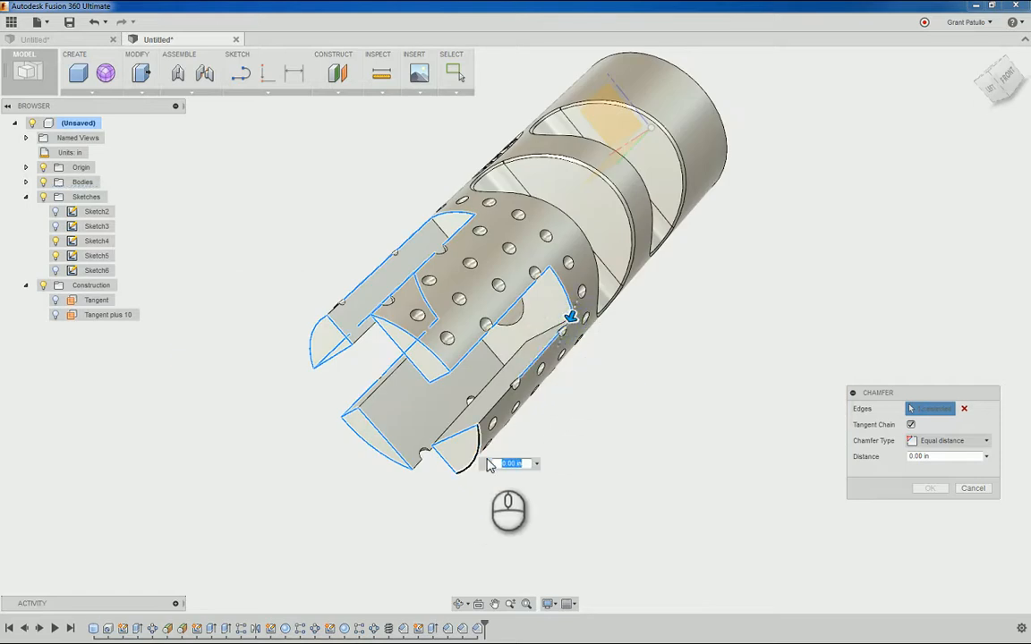
shift+middle_drag(577, 481, 596, 407)
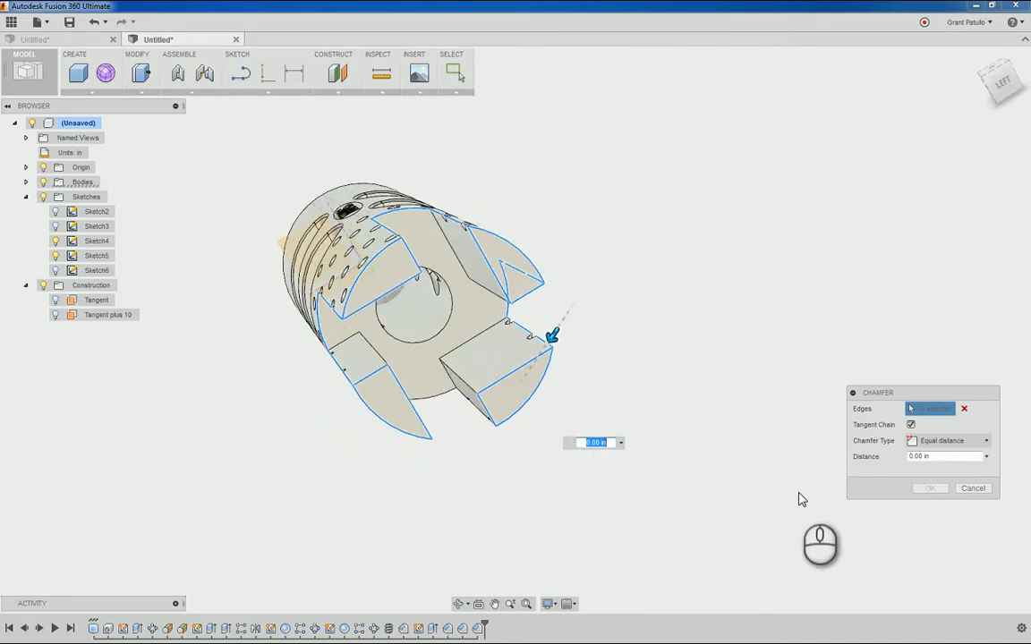
click(986, 457)
click(940, 484)
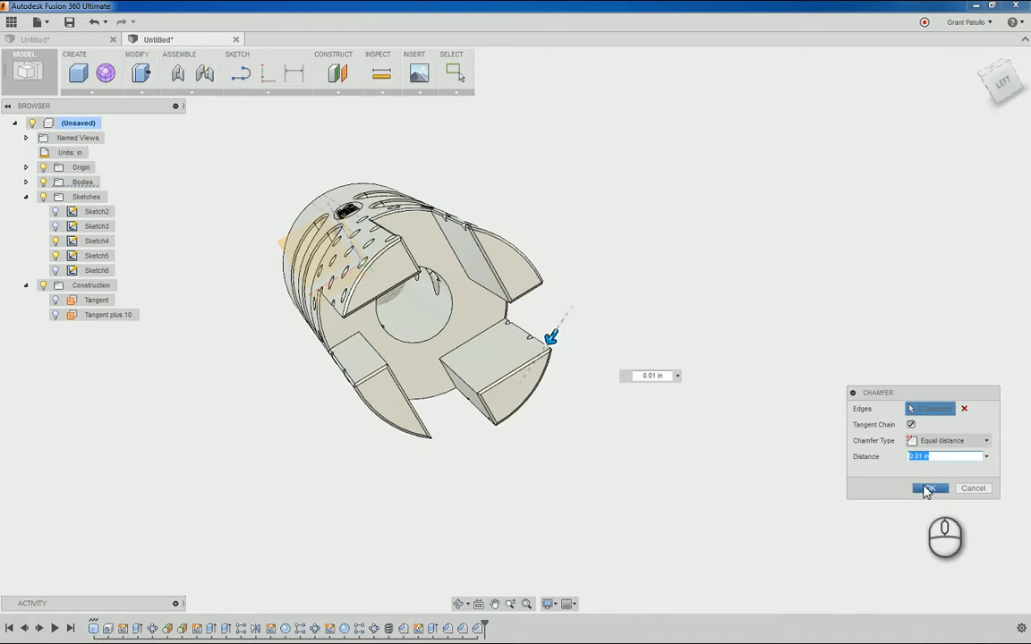
click(924, 487)
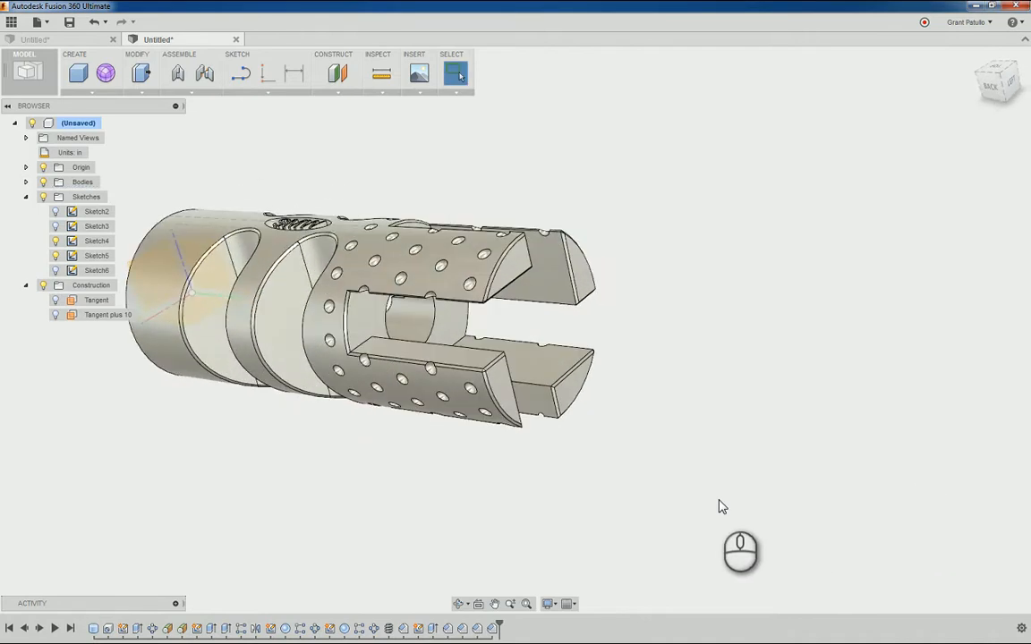
- Assign the Stainless Steel physical material from the Fusion 360 Material Library's Metal category to the body
shift+middle_drag(723, 507, 913, 468)
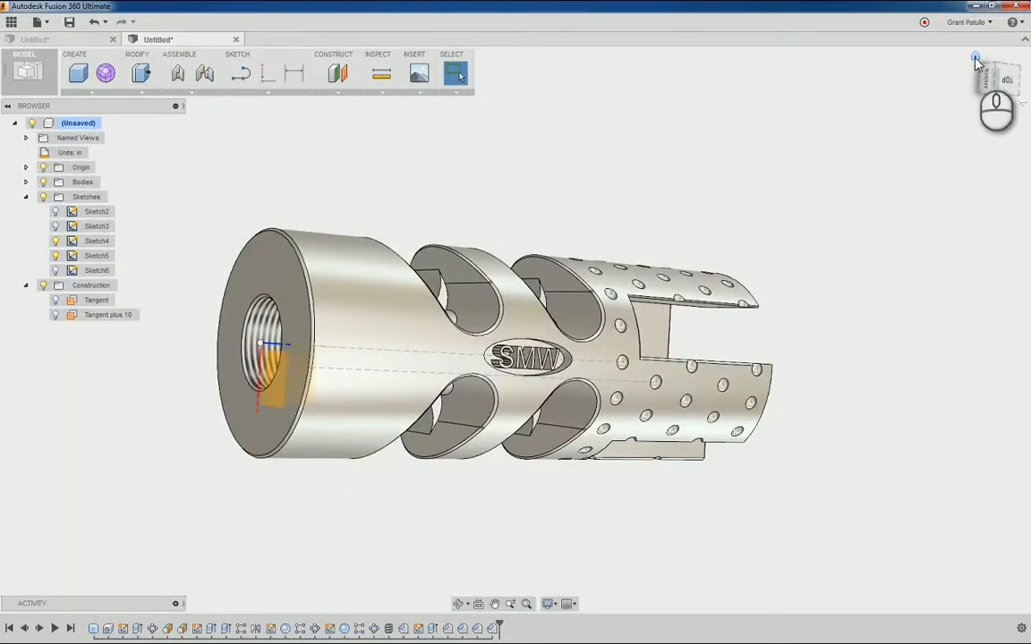
drag(977, 61, 802, 96)
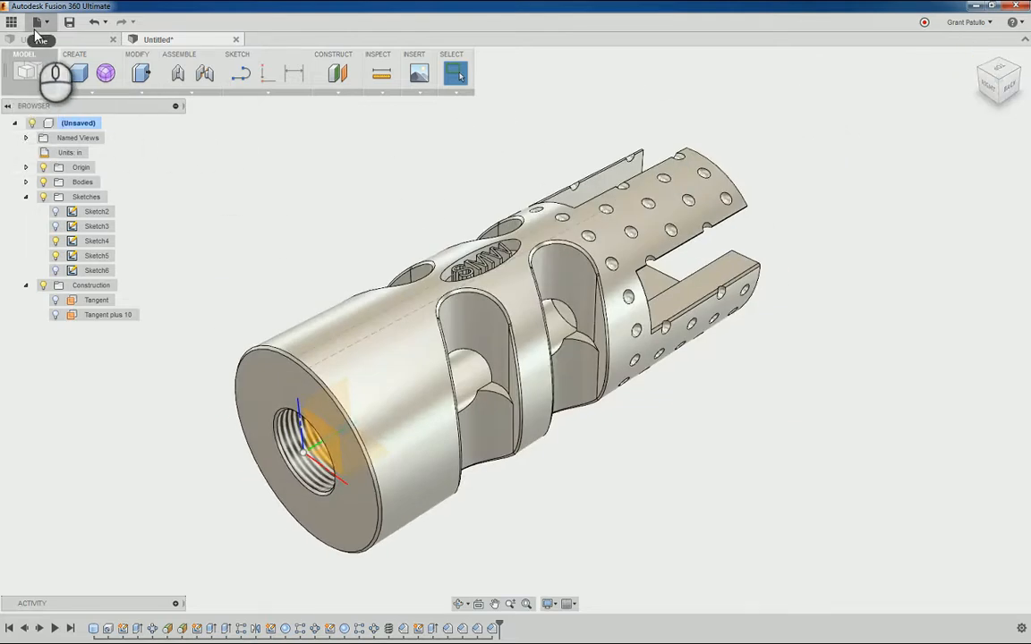
click(91, 90)
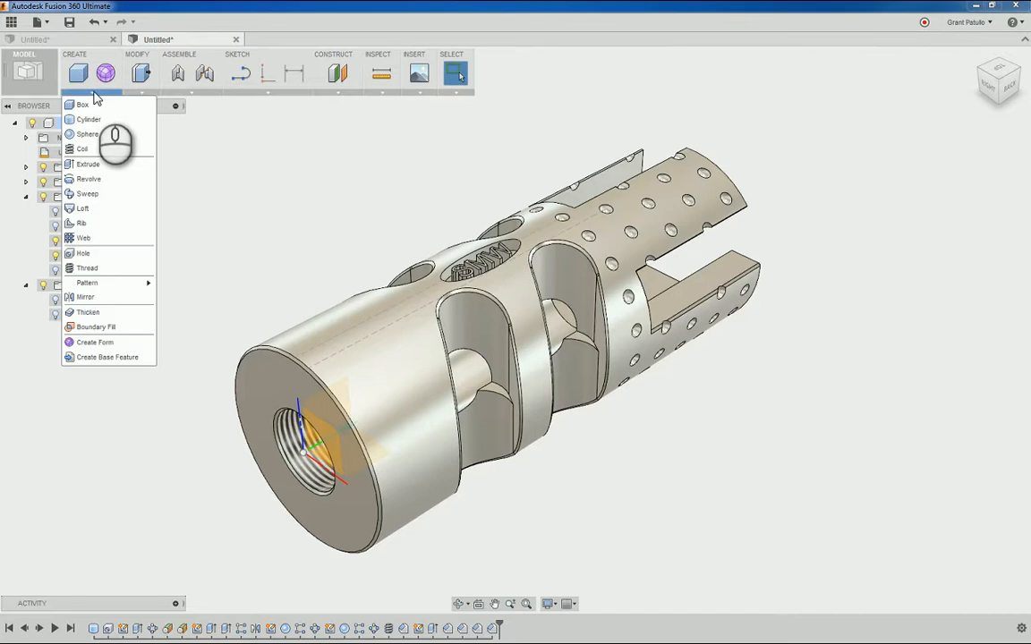
mouse_move(128, 93)
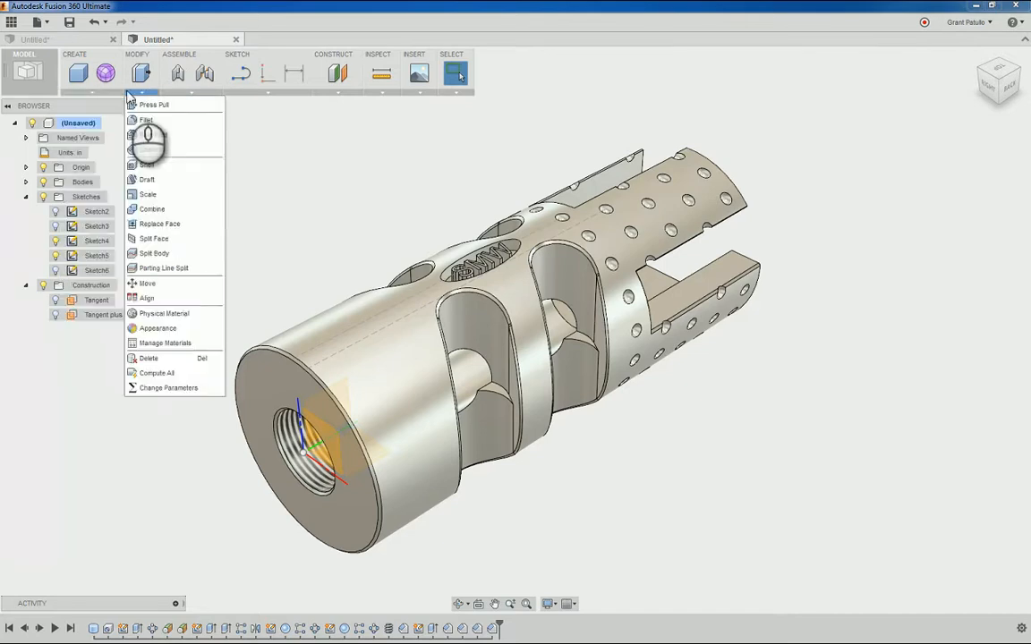
click(183, 314)
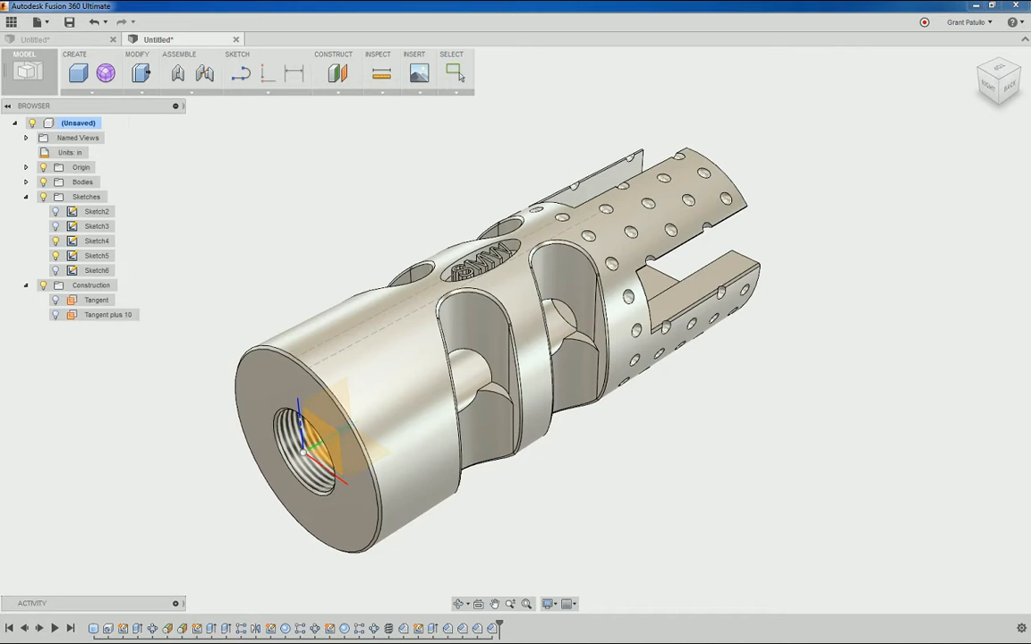
drag(947, 100, 894, 89)
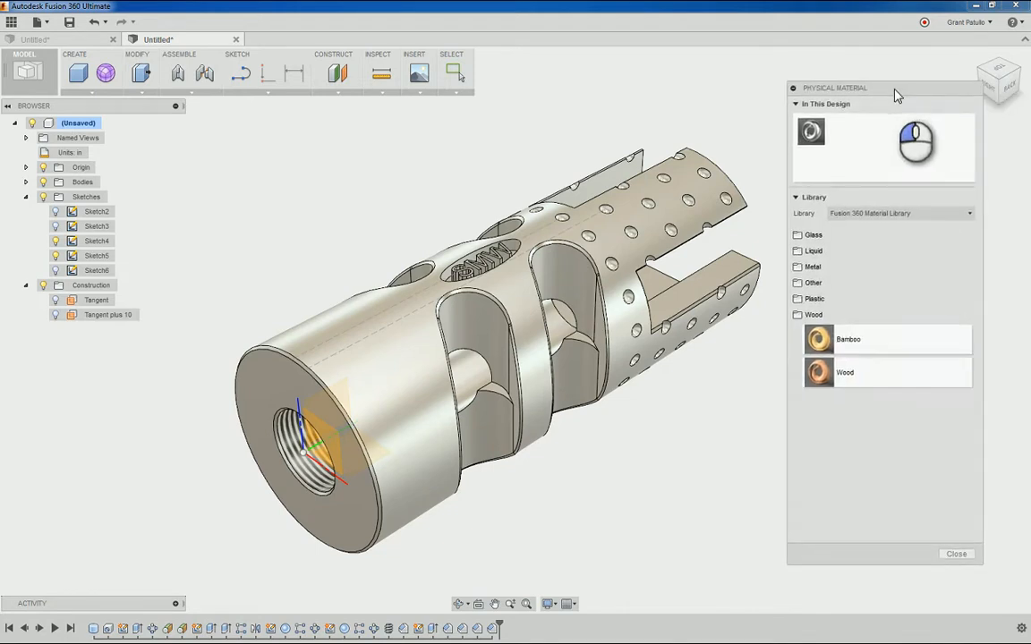
click(816, 267)
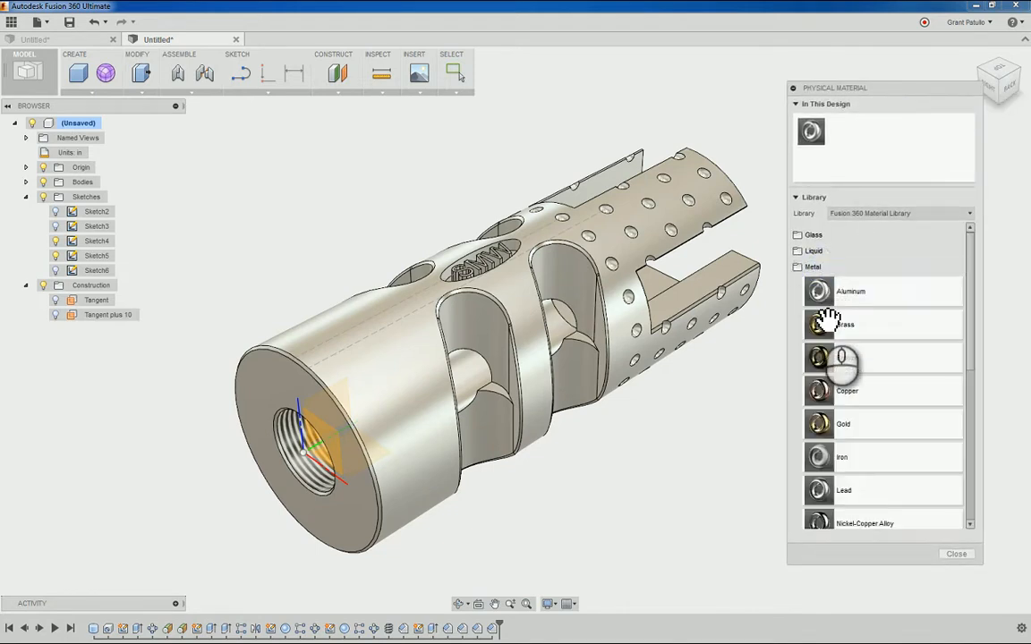
drag(971, 350, 965, 492)
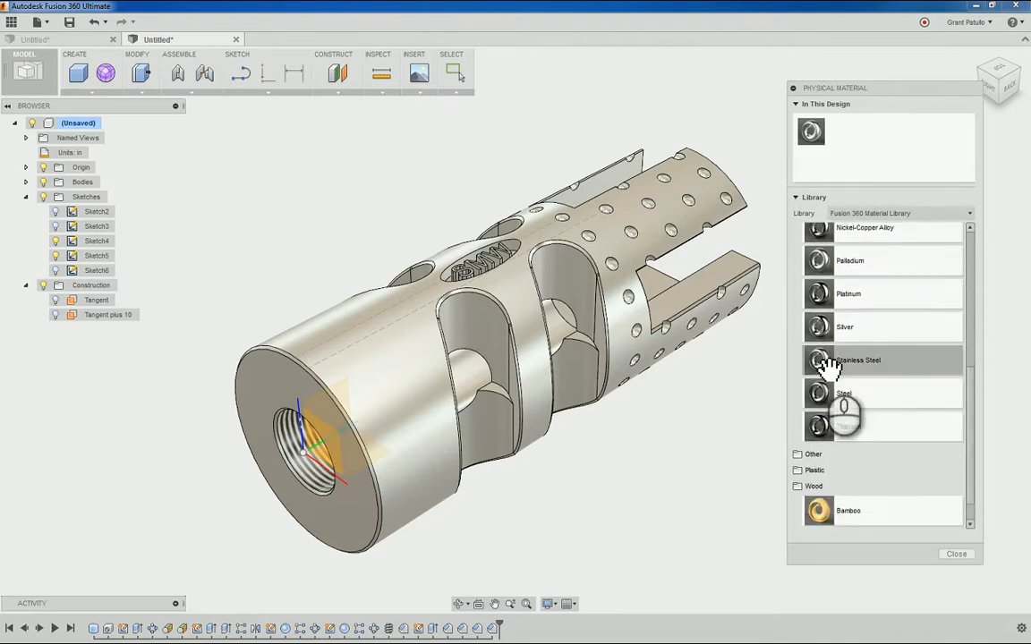
drag(712, 313, 621, 241)
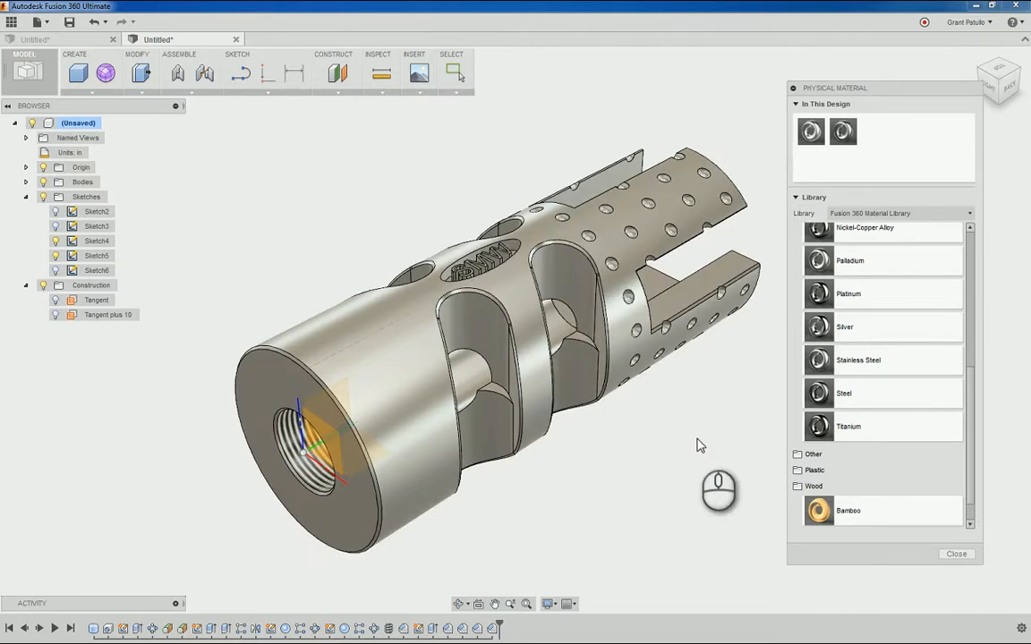
shift+middle_drag(700, 445, 729, 429)
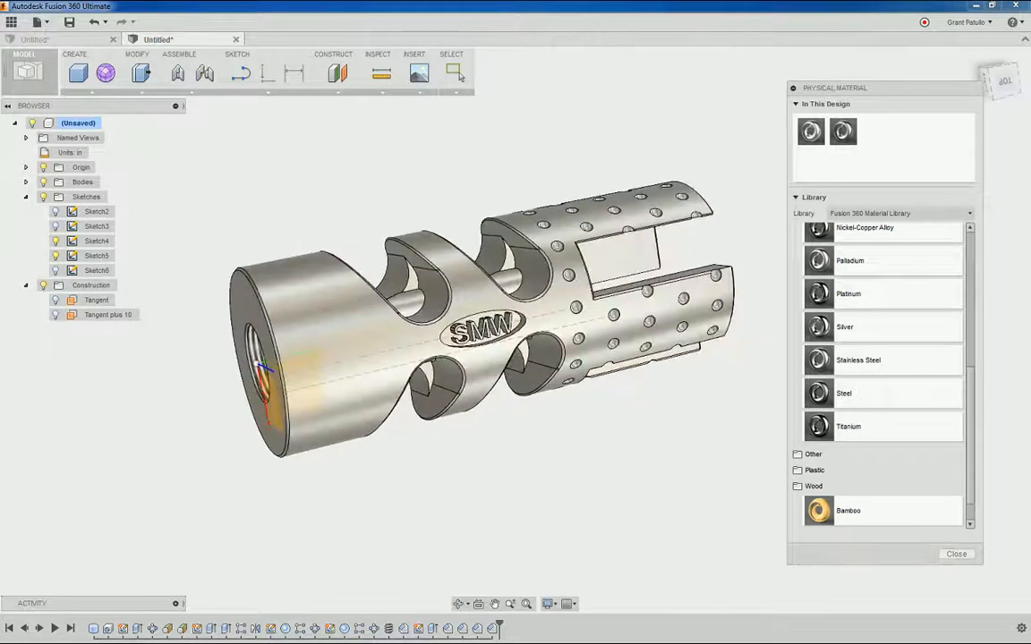